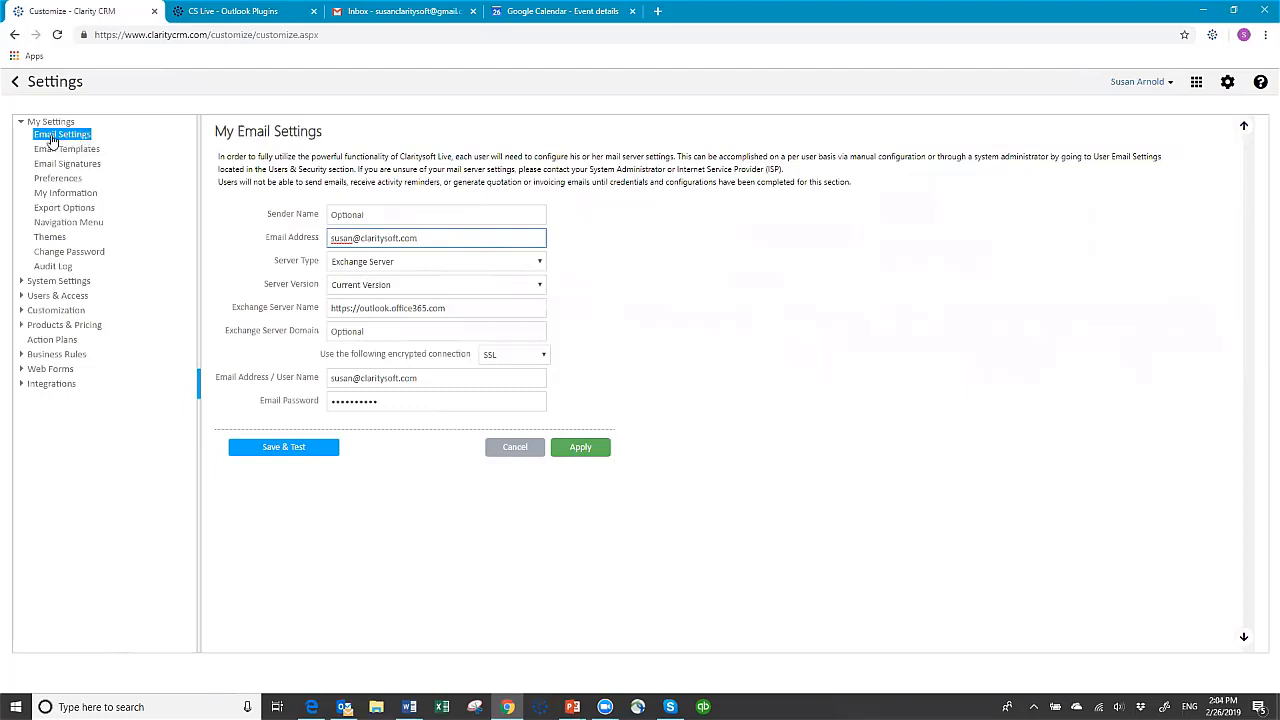
Open User Email Settings under Users & Access and view the mail configuration of the user whose server type is Others
left_click(47, 296)
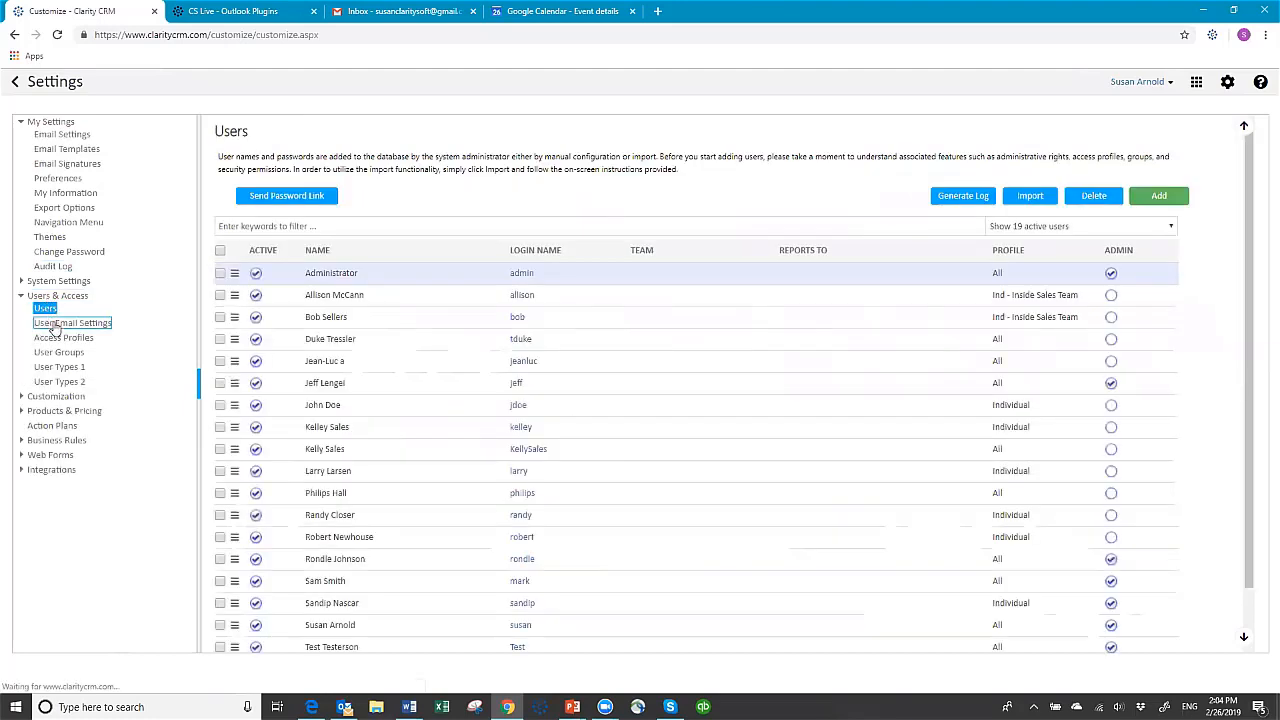
left_click(80, 325)
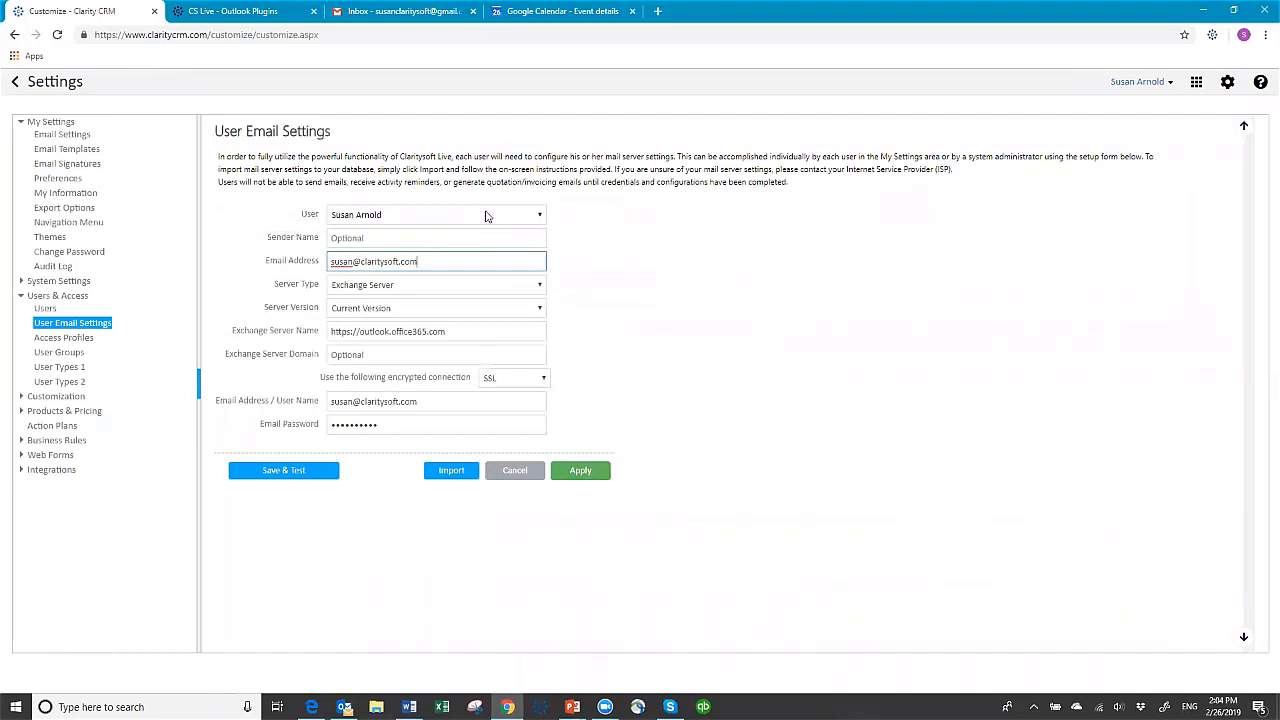
left_click(542, 216)
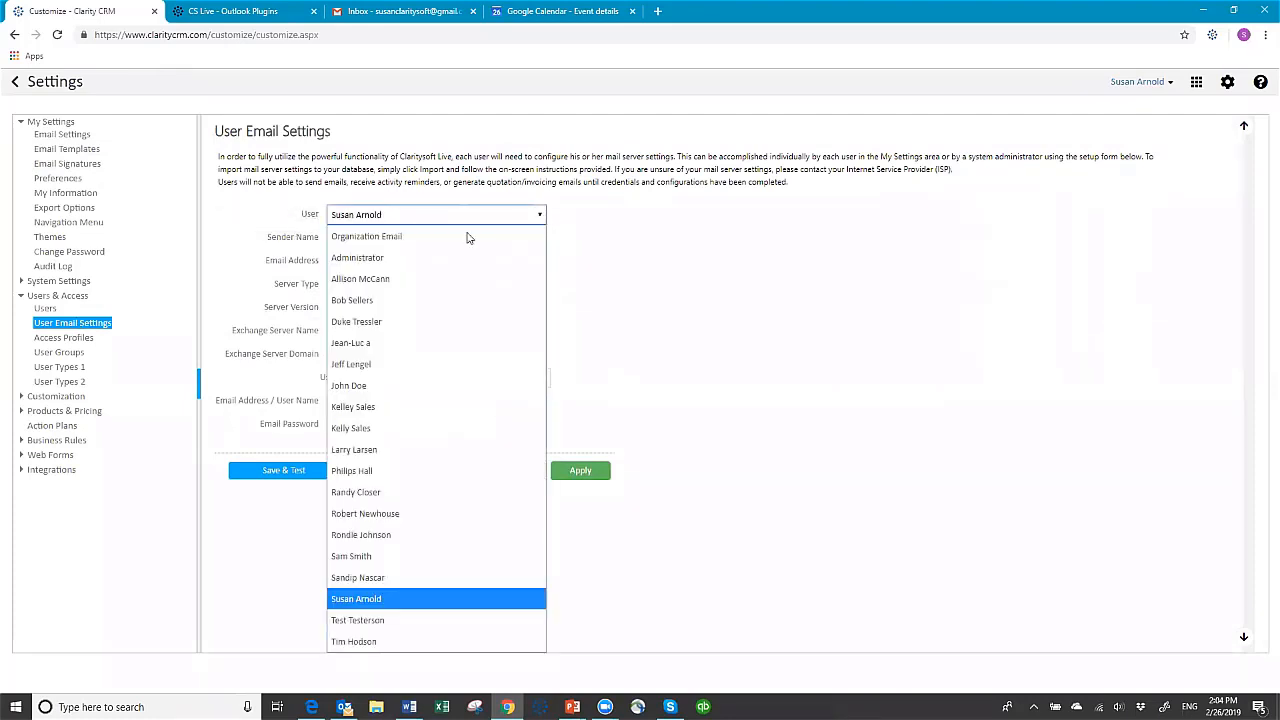
left_click(404, 301)
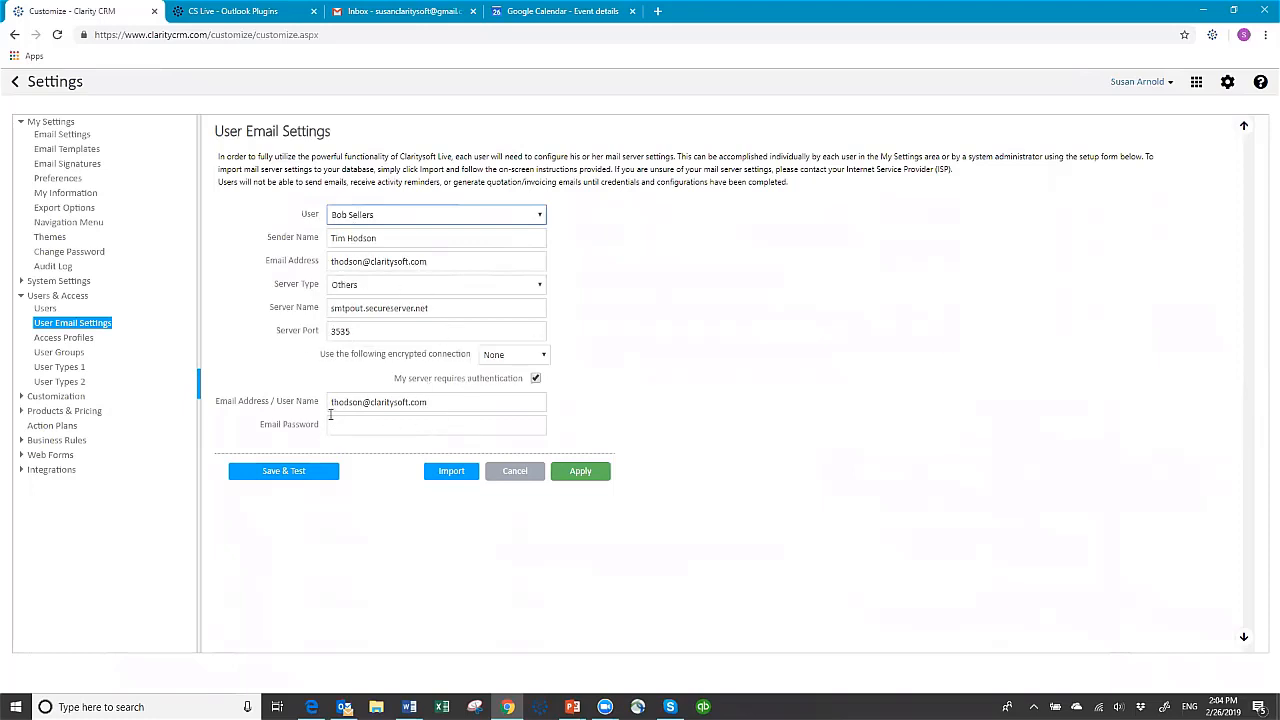
left_click(70, 137)
For a user without mail settings, fill in the sender name and email address, and set the server type to Exchange Server
left_click(541, 216)
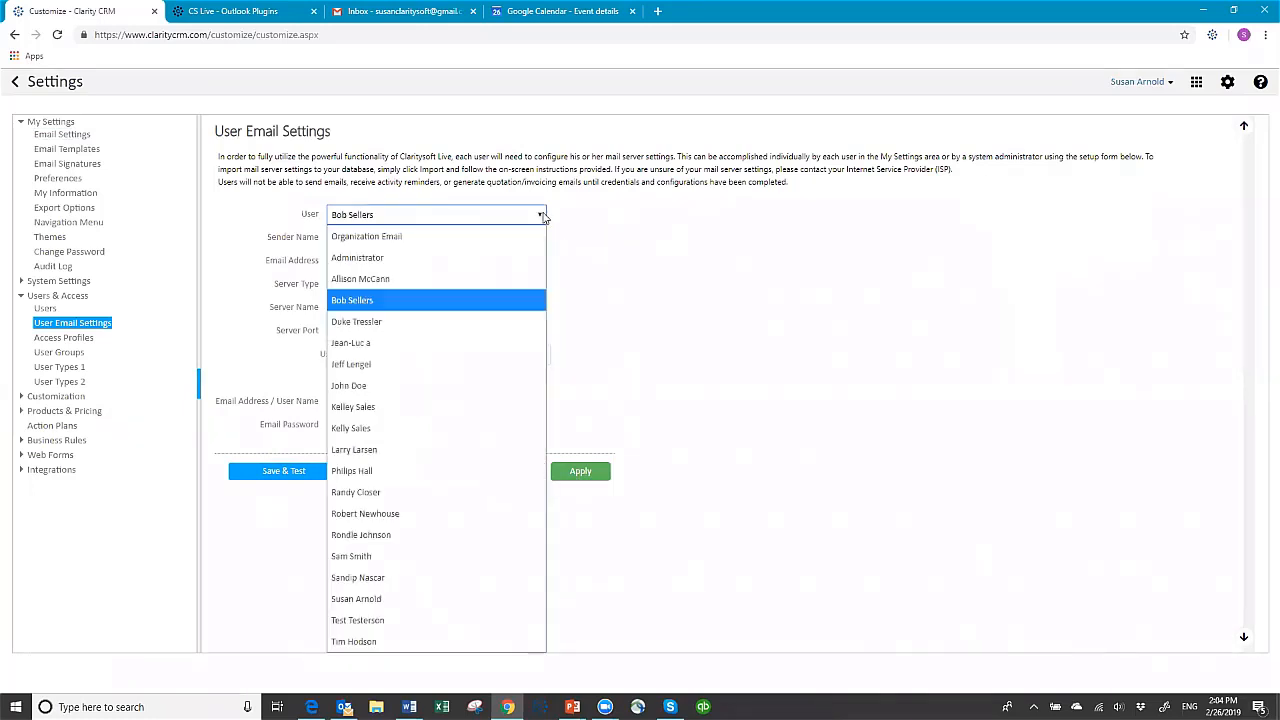
left_click(400, 386)
left_click(393, 238)
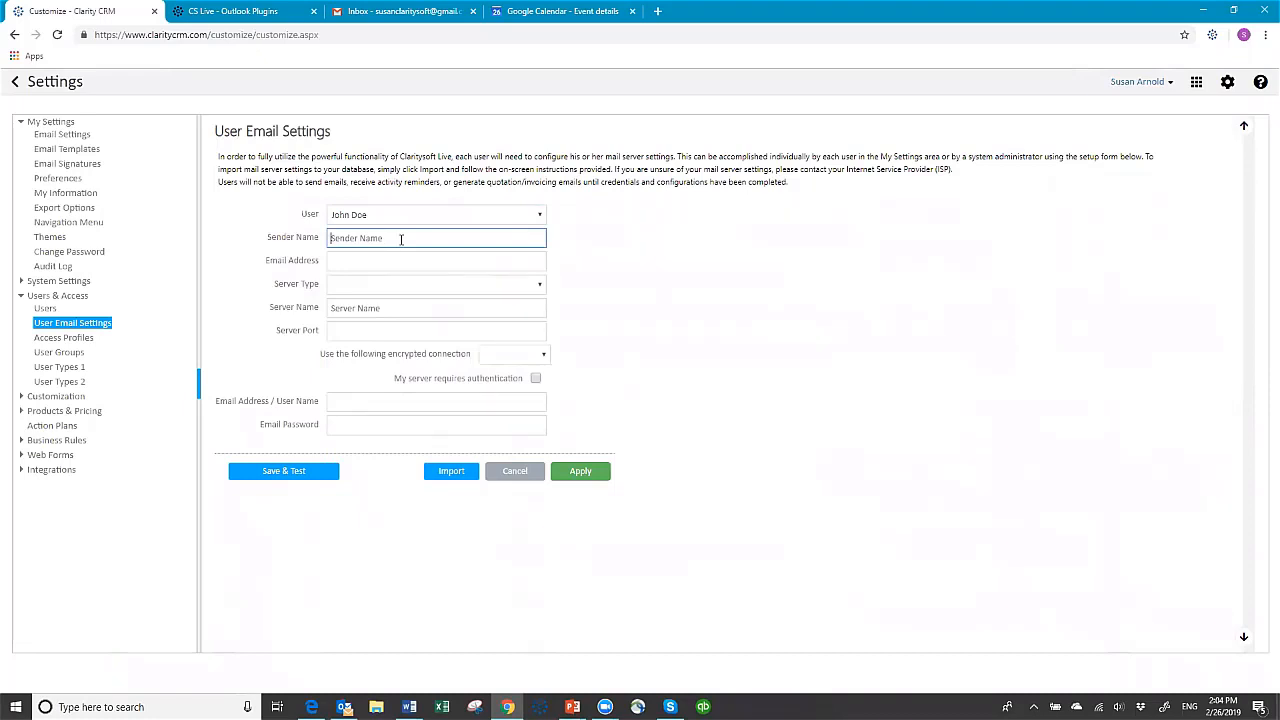
type("John Doe")
key("Tab")
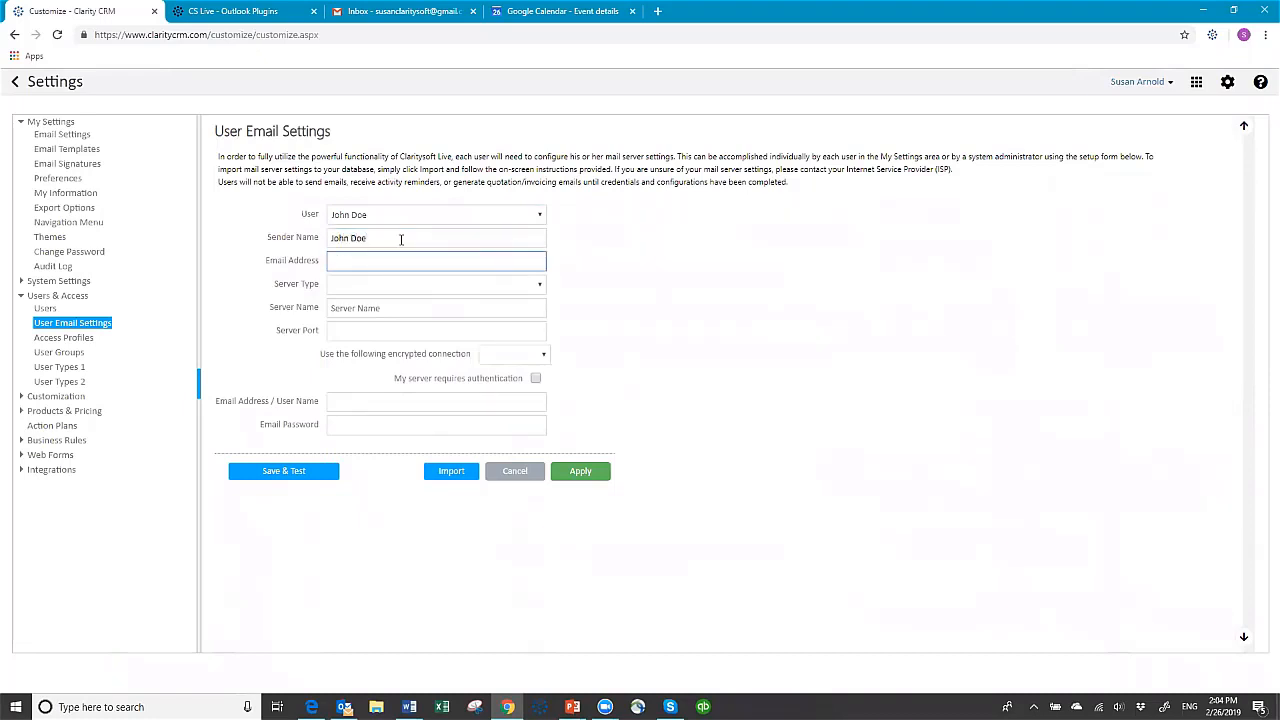
left_click(538, 287)
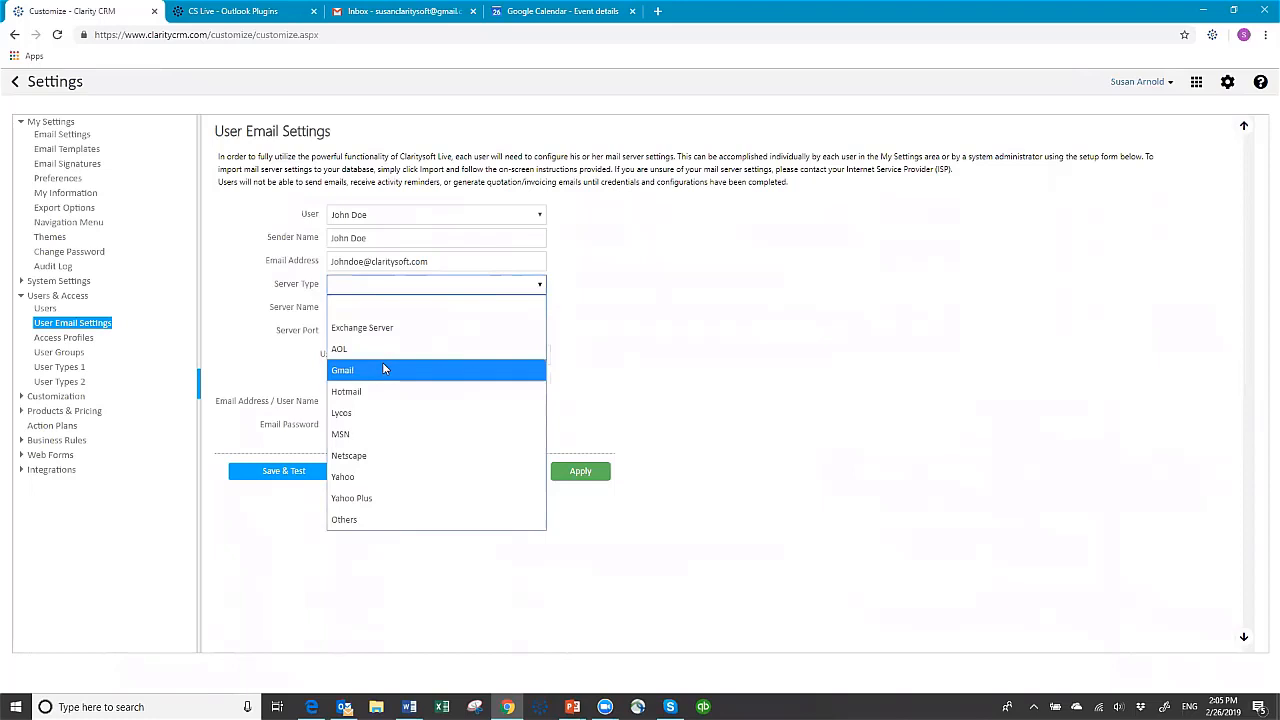
left_click(401, 327)
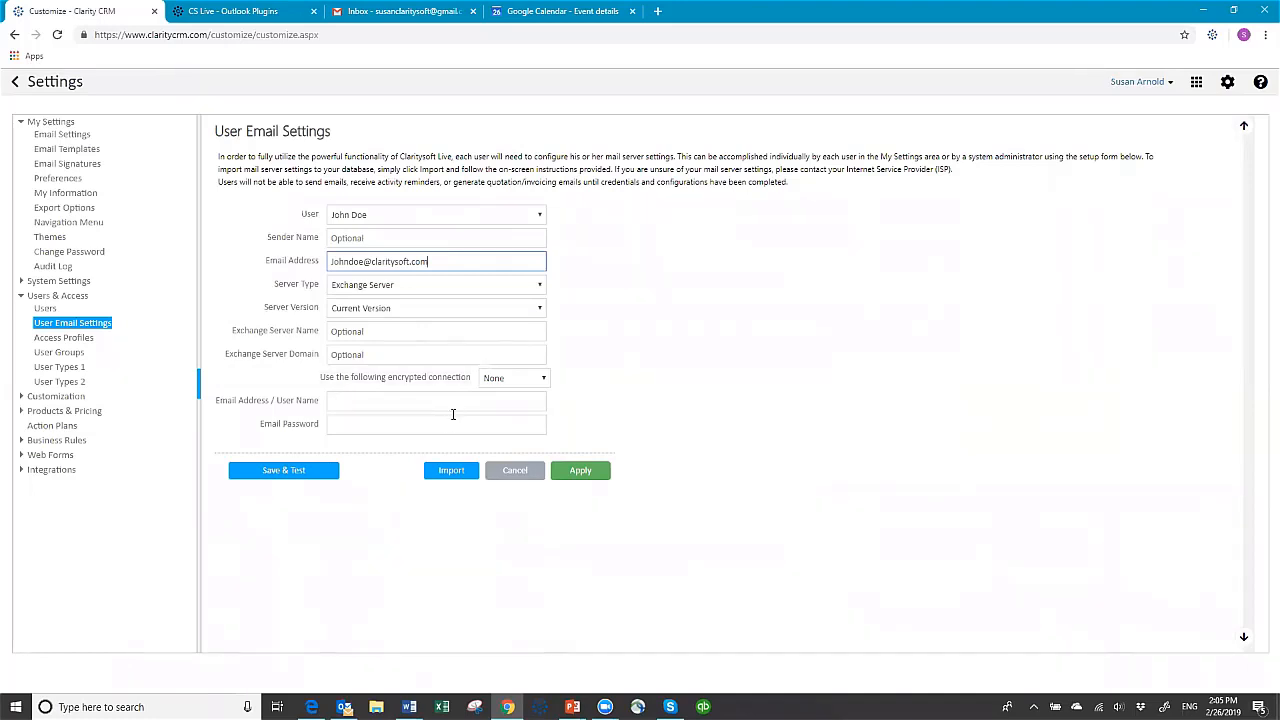
Select the signed-in user's own Exchange email settings, apply them, and save and test the server connection
left_click(540, 215)
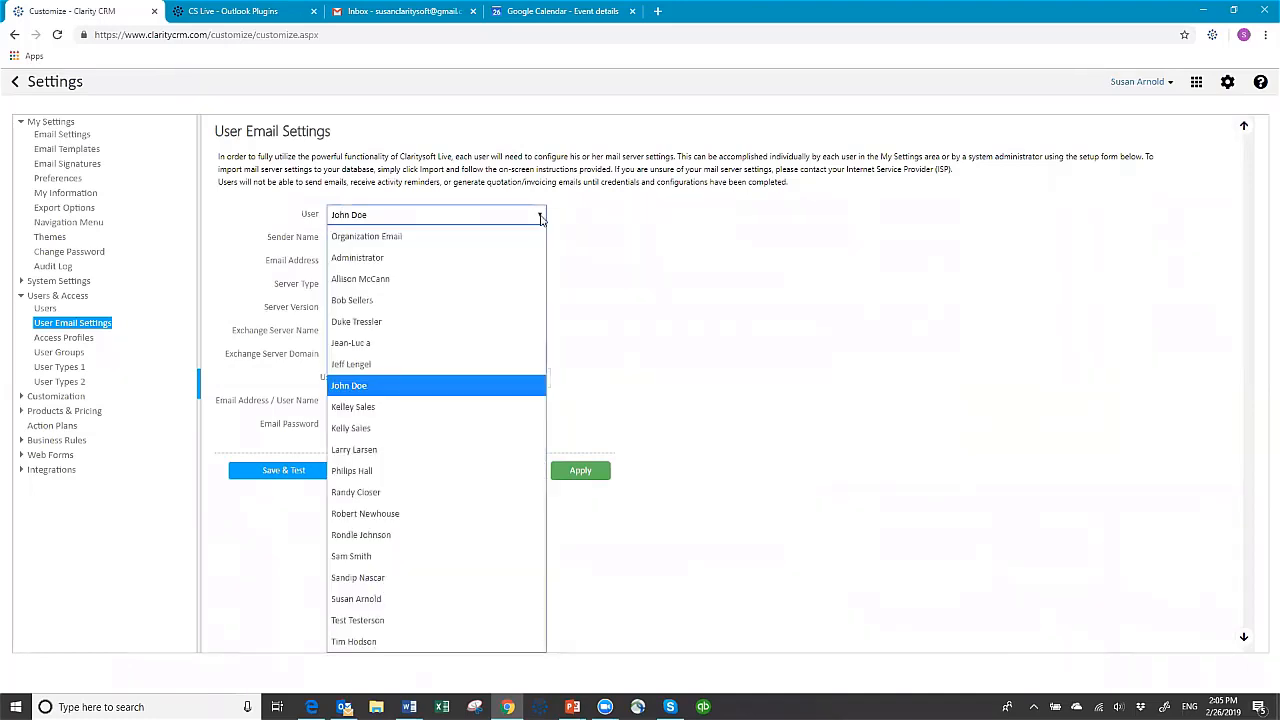
left_click(403, 598)
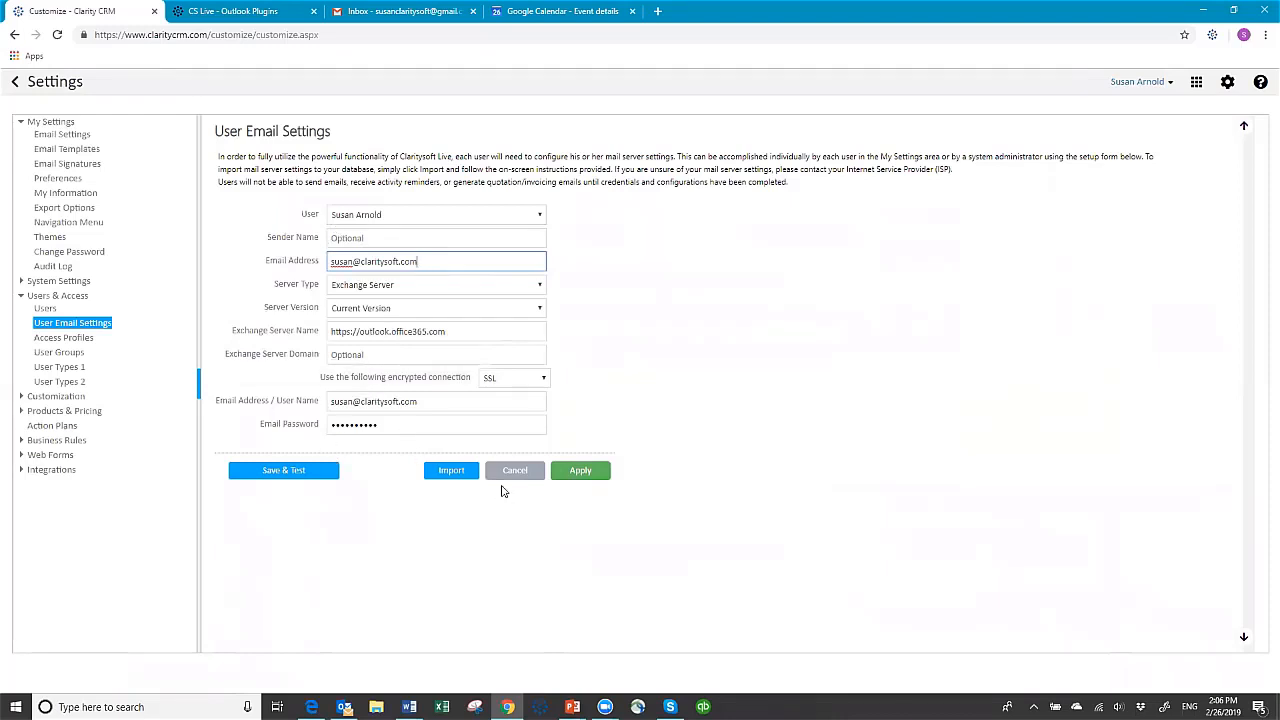
left_click(581, 473)
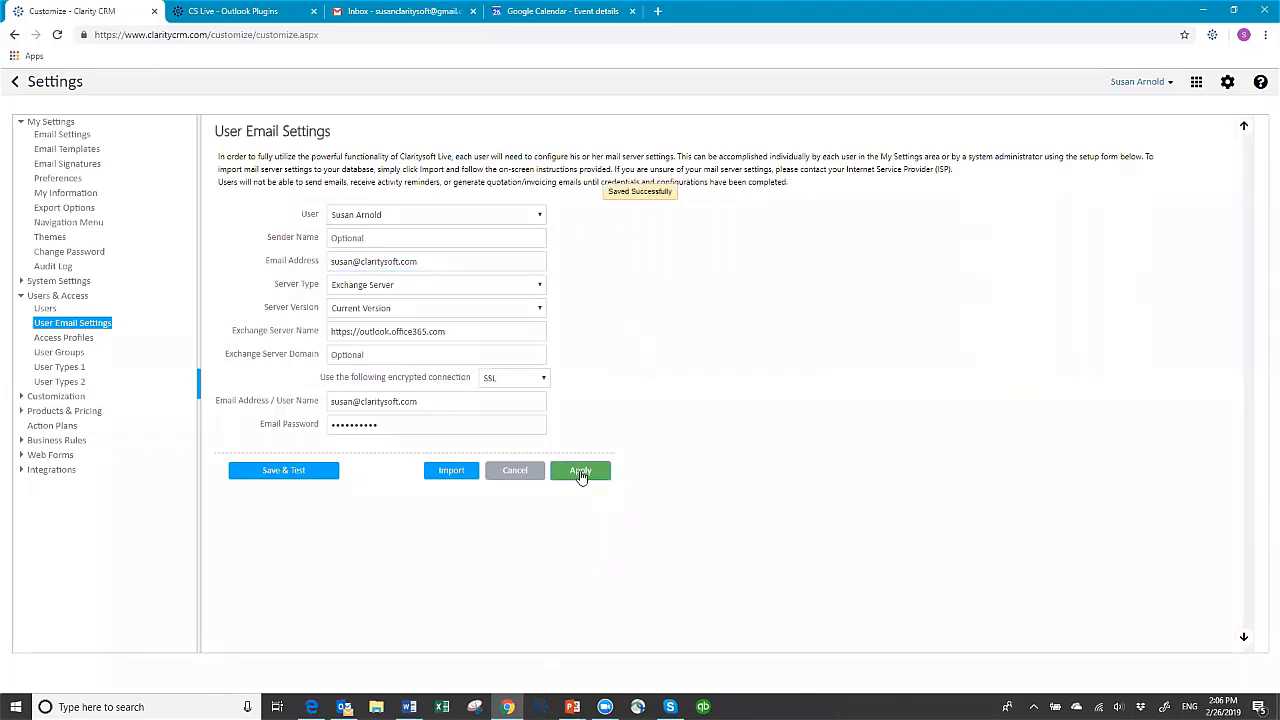
left_click(284, 474)
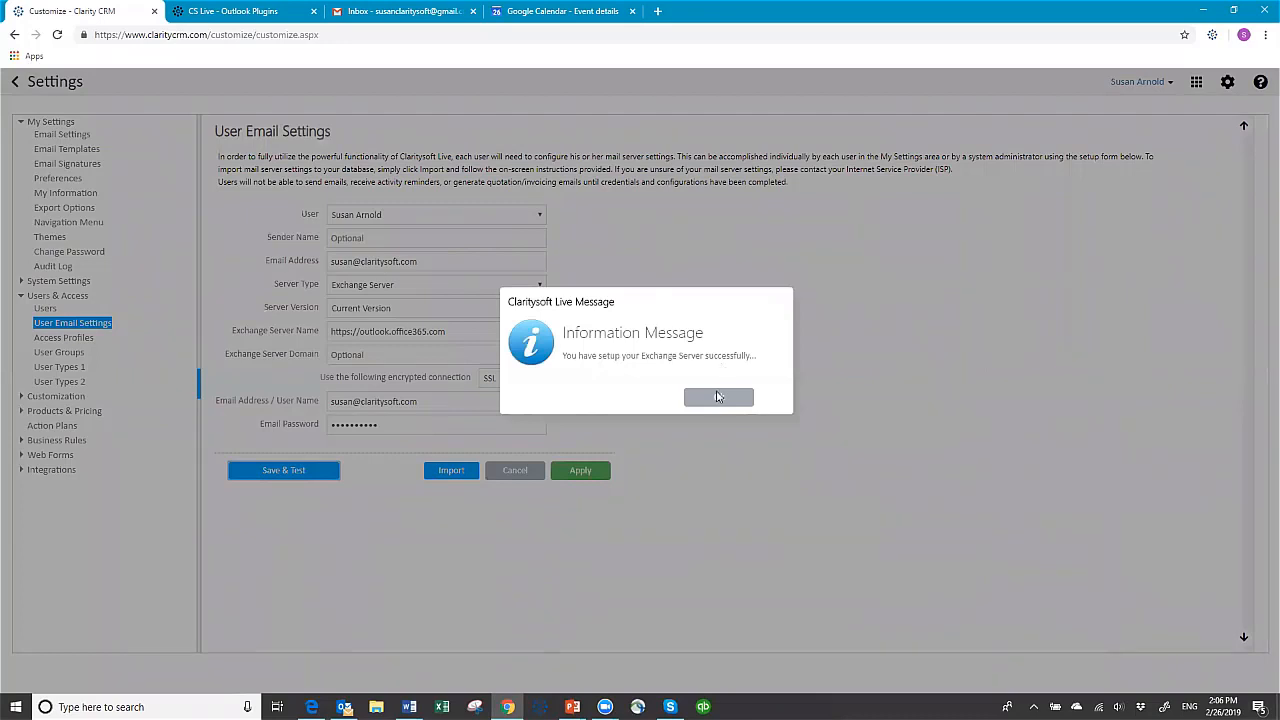
left_click(716, 399)
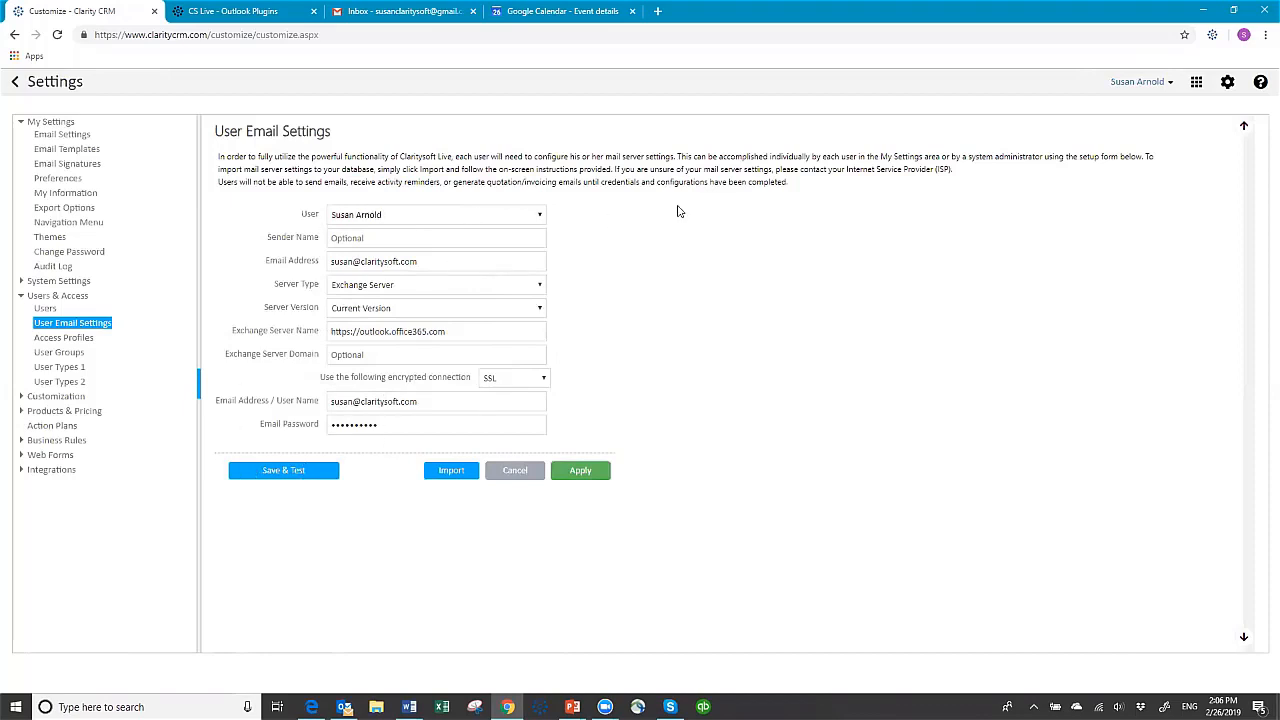
View the email settings of the user with server type Others again and return to the Contacts list
left_click(541, 220)
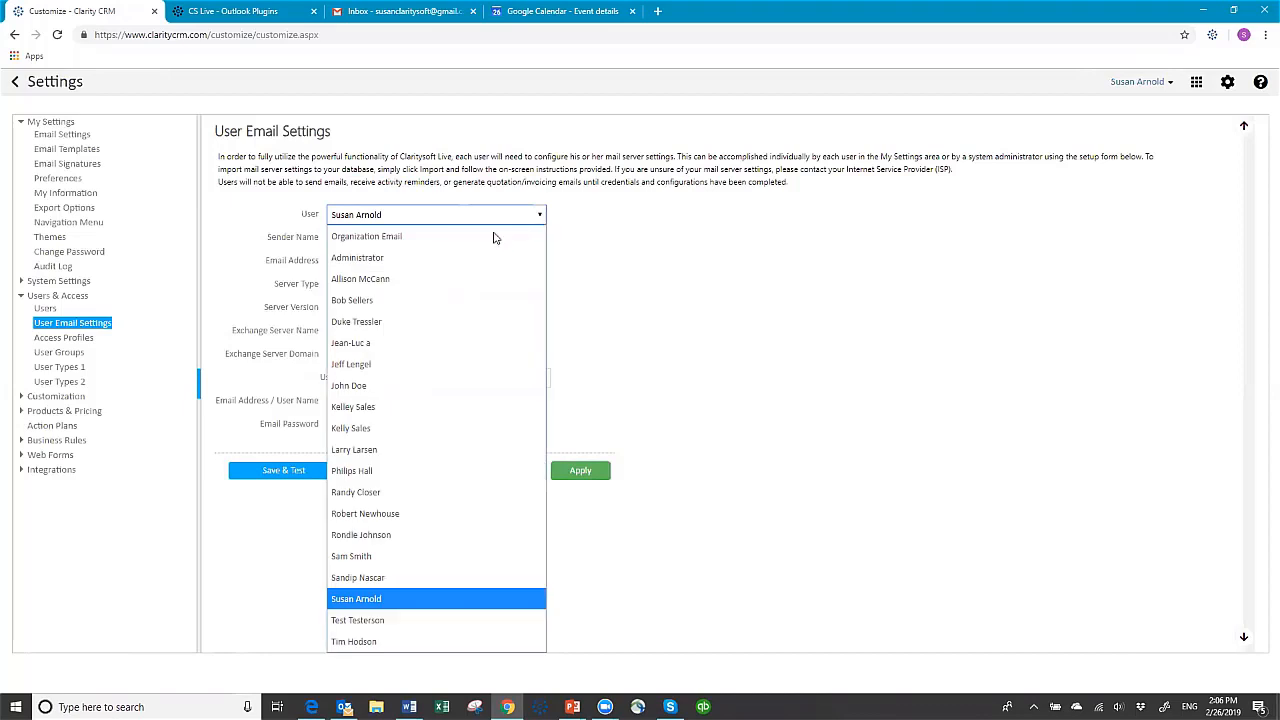
left_click(432, 299)
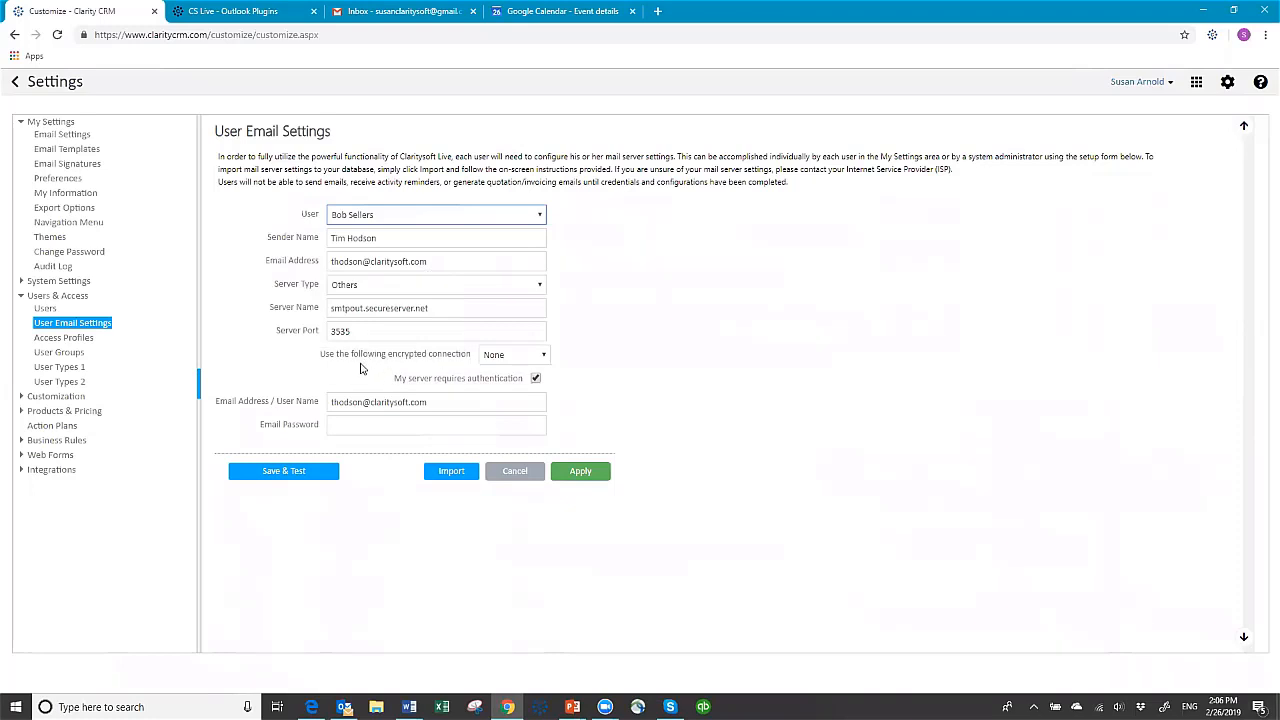
left_click(16, 85)
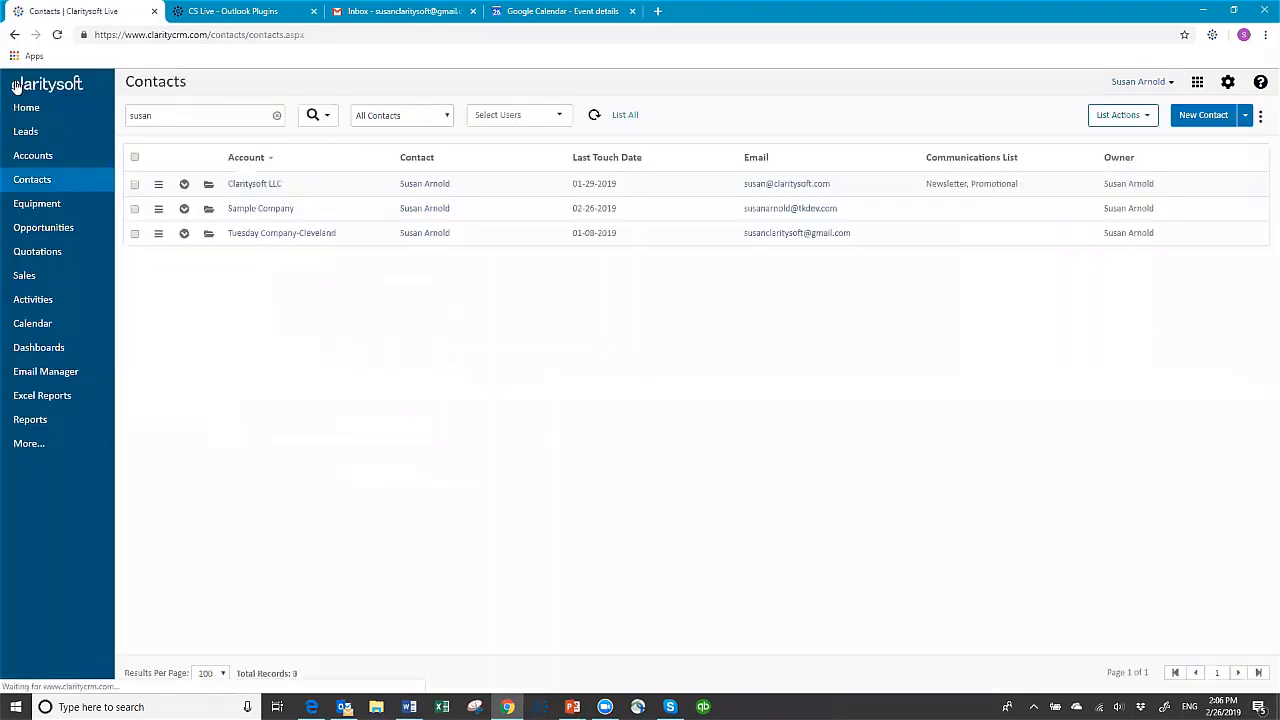
Send the Claritysoft LLC contact an email with subject "Sending from CS" and body "Sending email from CS"
left_click(780, 186)
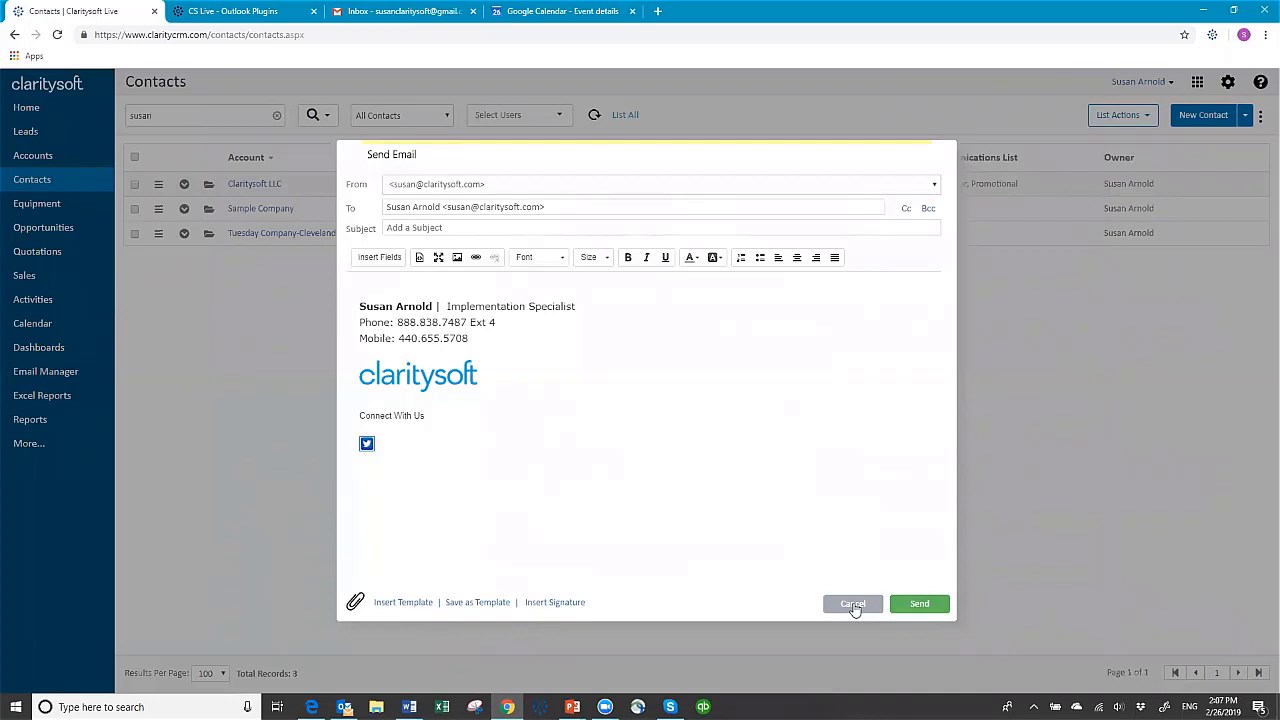
left_click(483, 236)
type("Sending from CS")
key("Tab")
type("Sending email from CS")
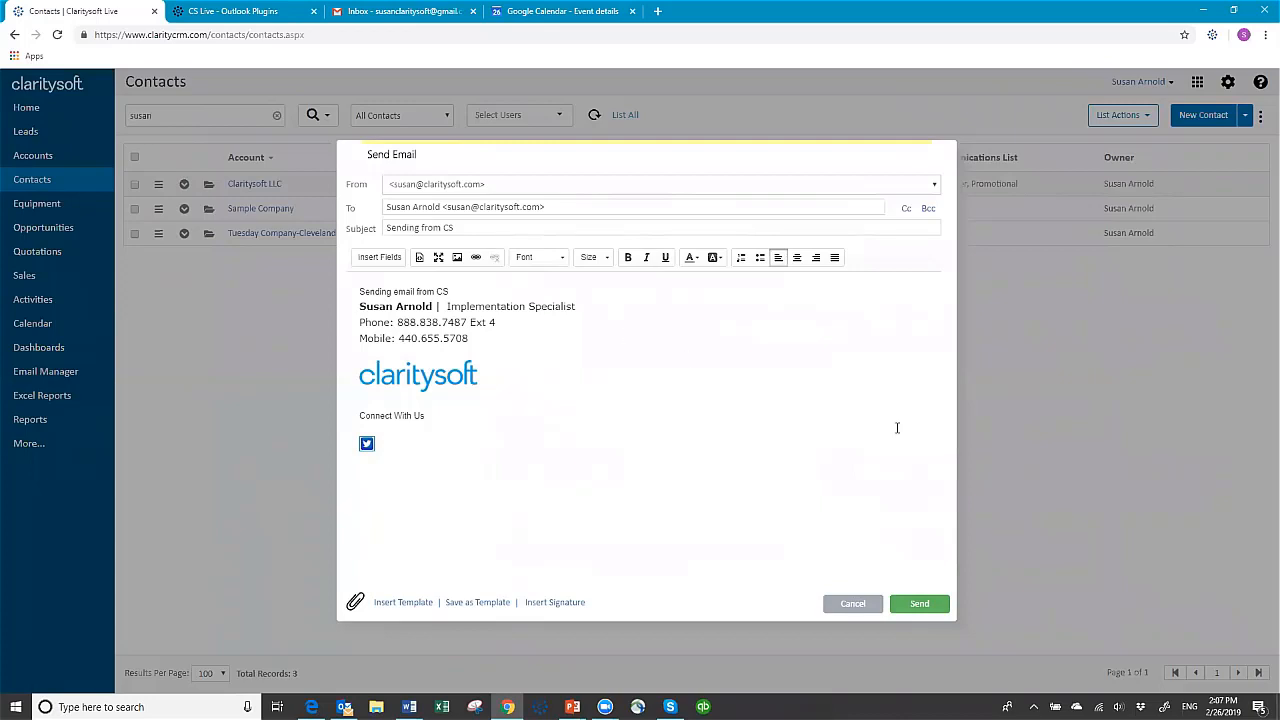
left_click(917, 606)
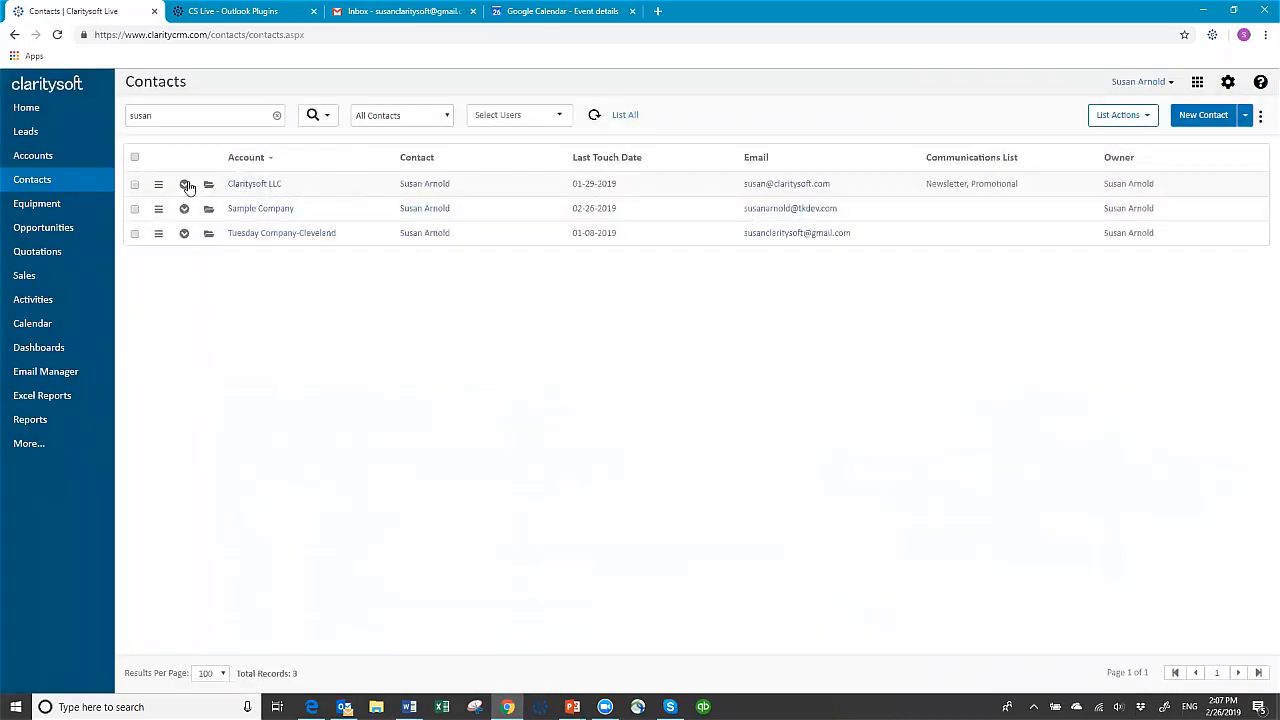
Review the sent "Sending from CS" email among the Claritysoft LLC contact's closed activities, and close the activity and the contact's details
left_click(184, 184)
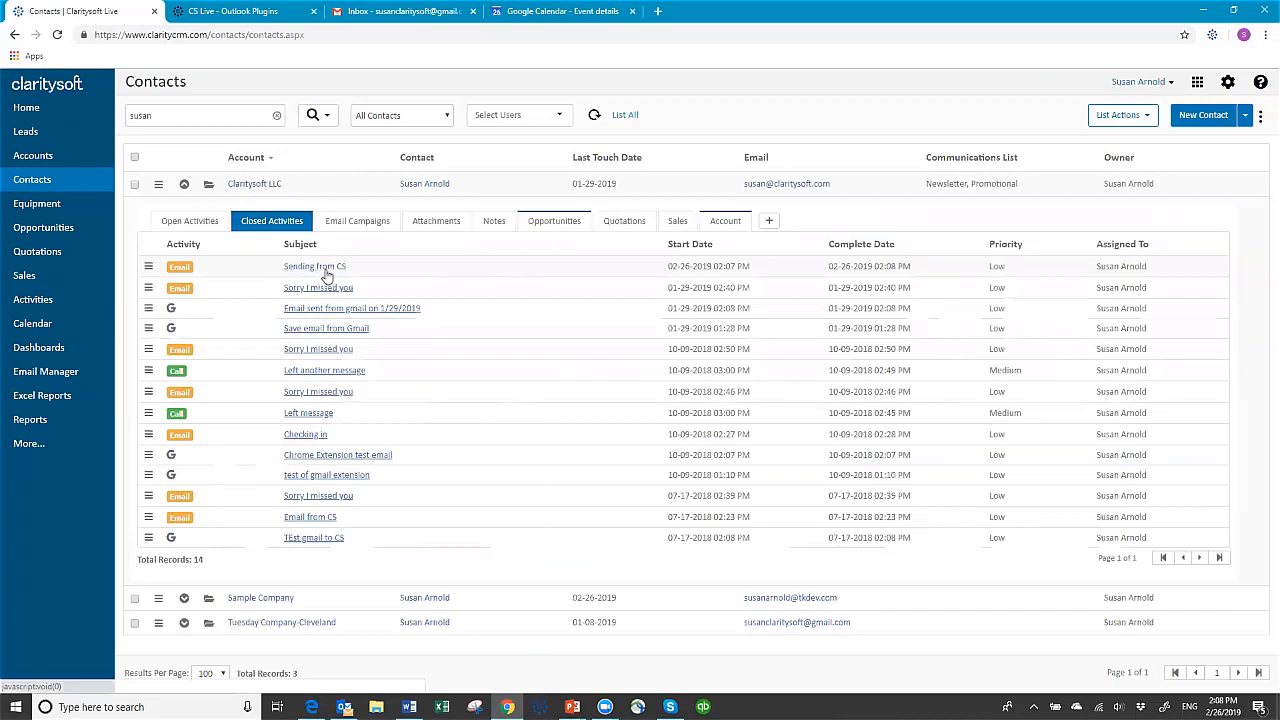
left_click(323, 267)
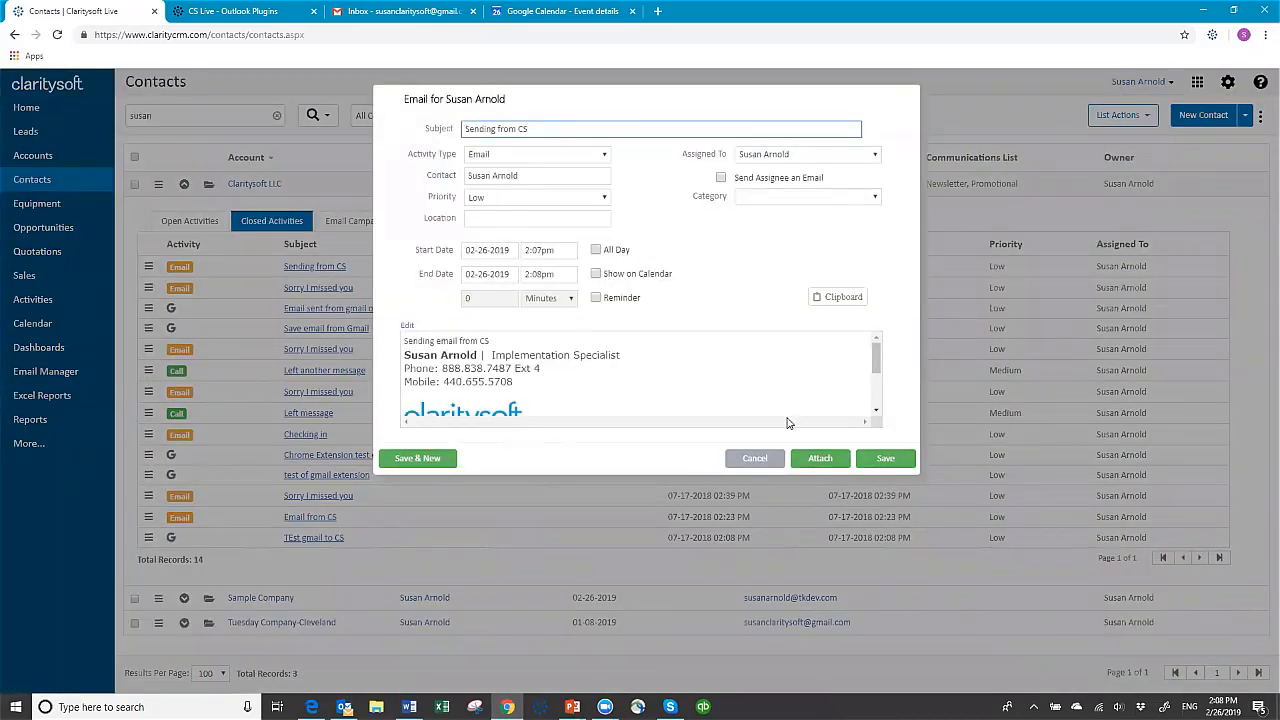
left_click(757, 460)
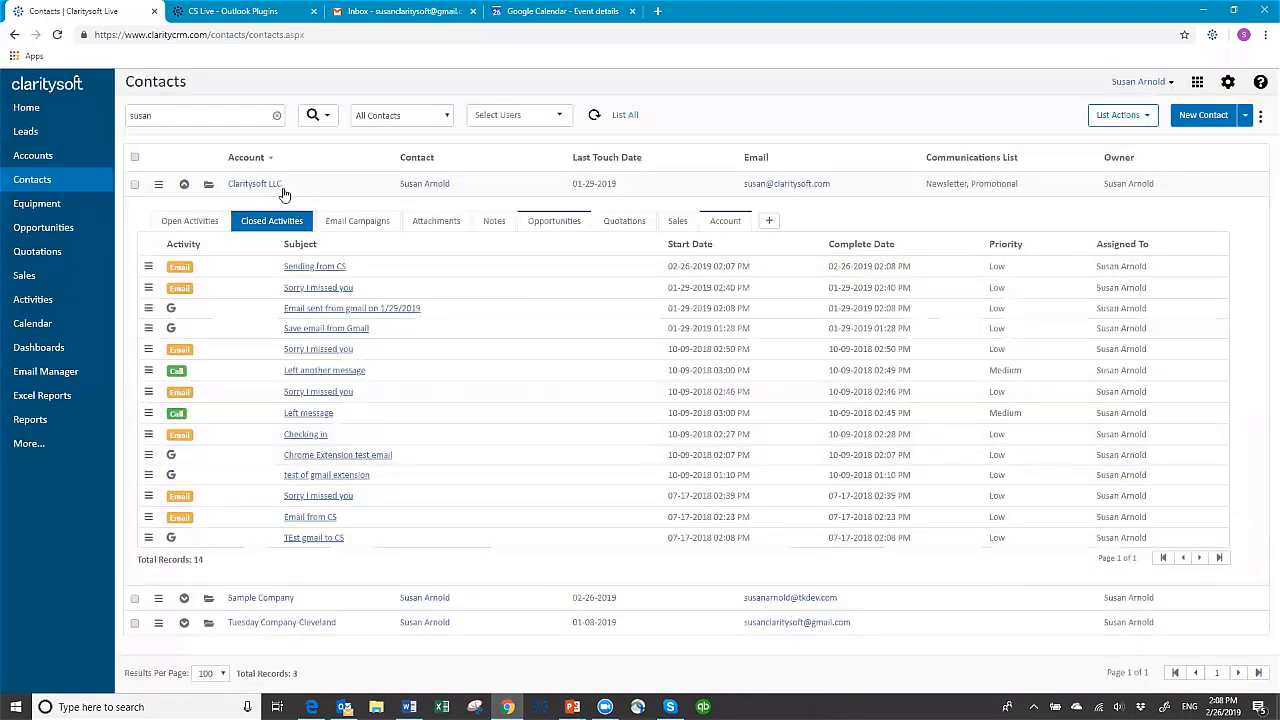
left_click(185, 185)
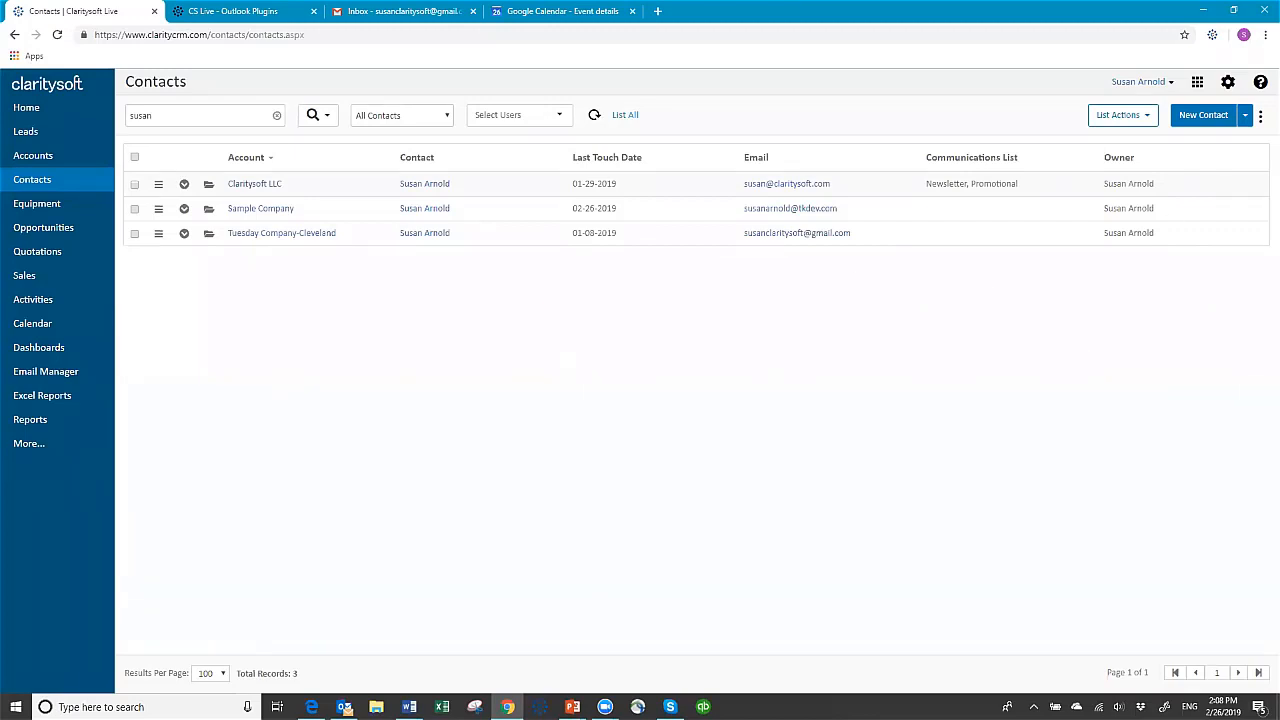
Switch to Outlook and examine the Save to ClaritySoft add-in command for the inbox emails
left_click(344, 707)
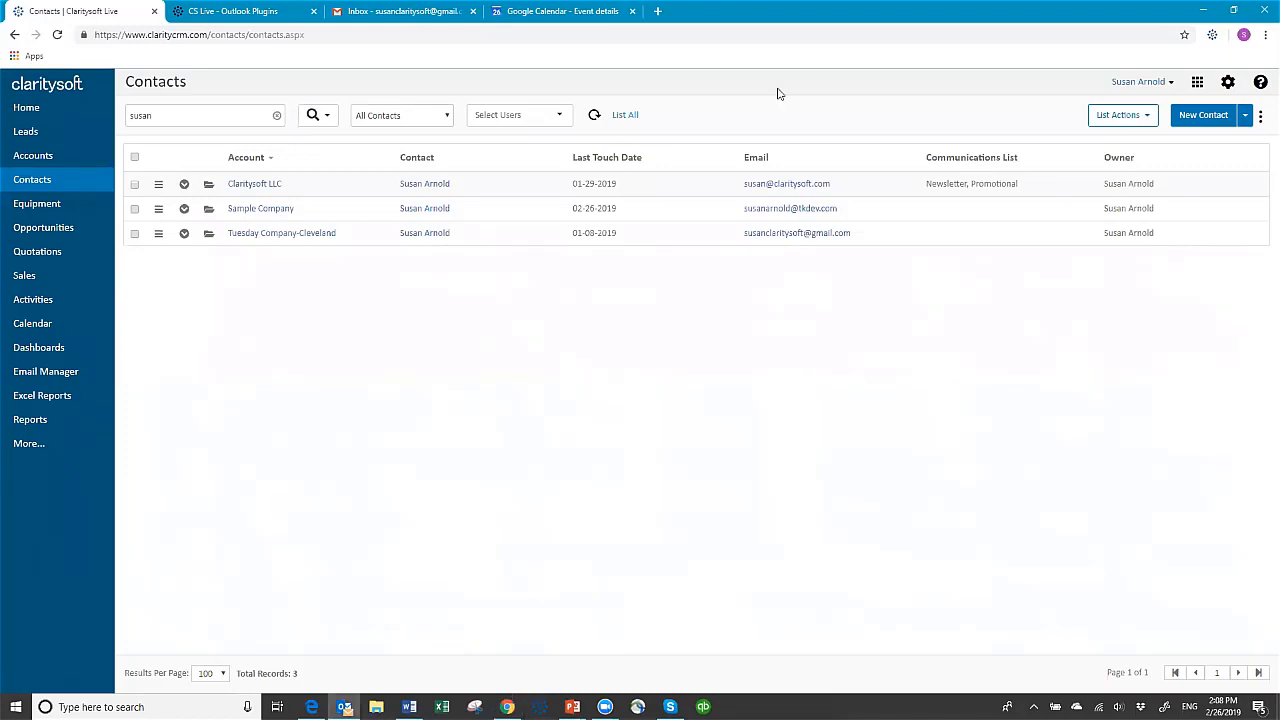
key("alt+Tab")
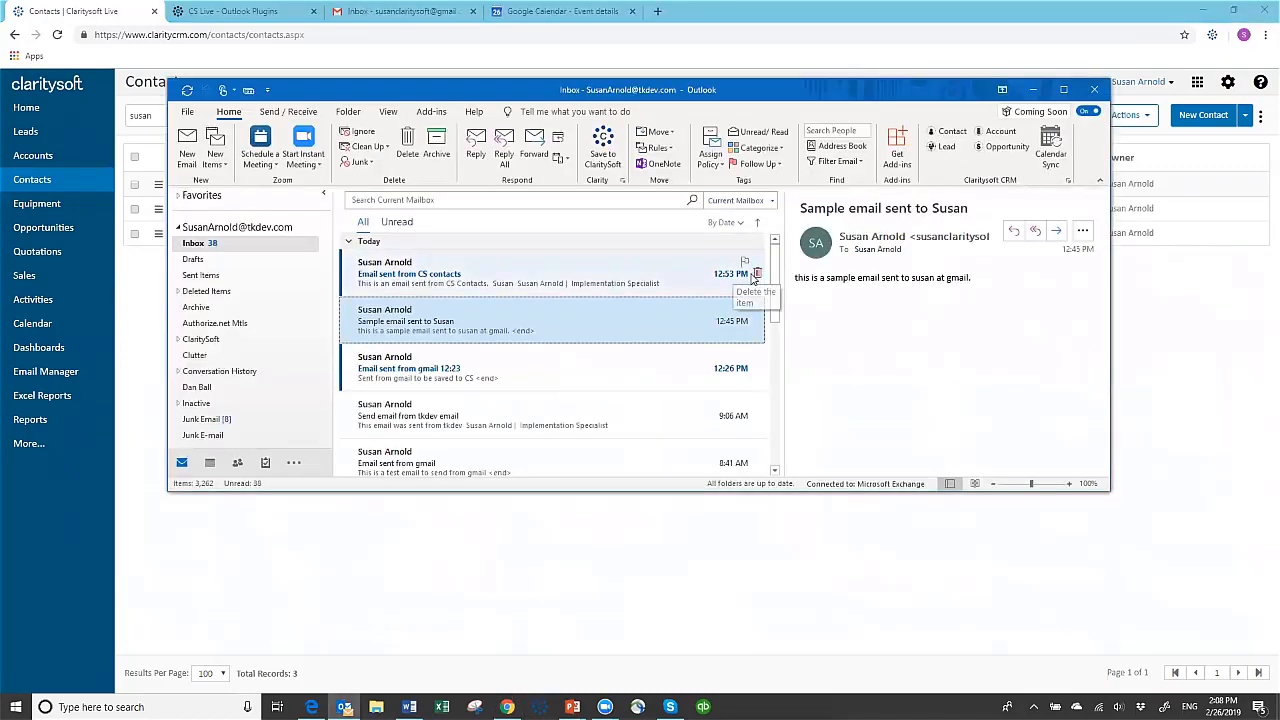
left_click(609, 143)
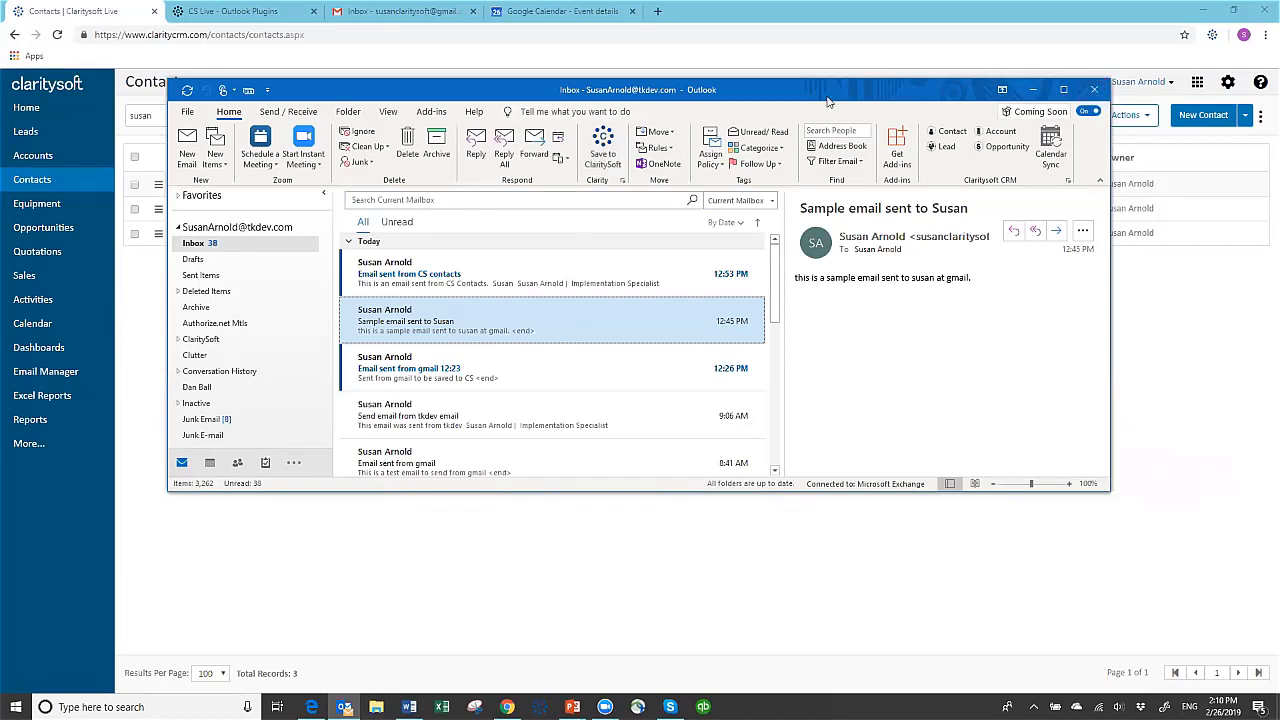
Search the Claritysoft support portal for "outlook" and open the Download Center with the Outlook plugins
left_click(952, 28)
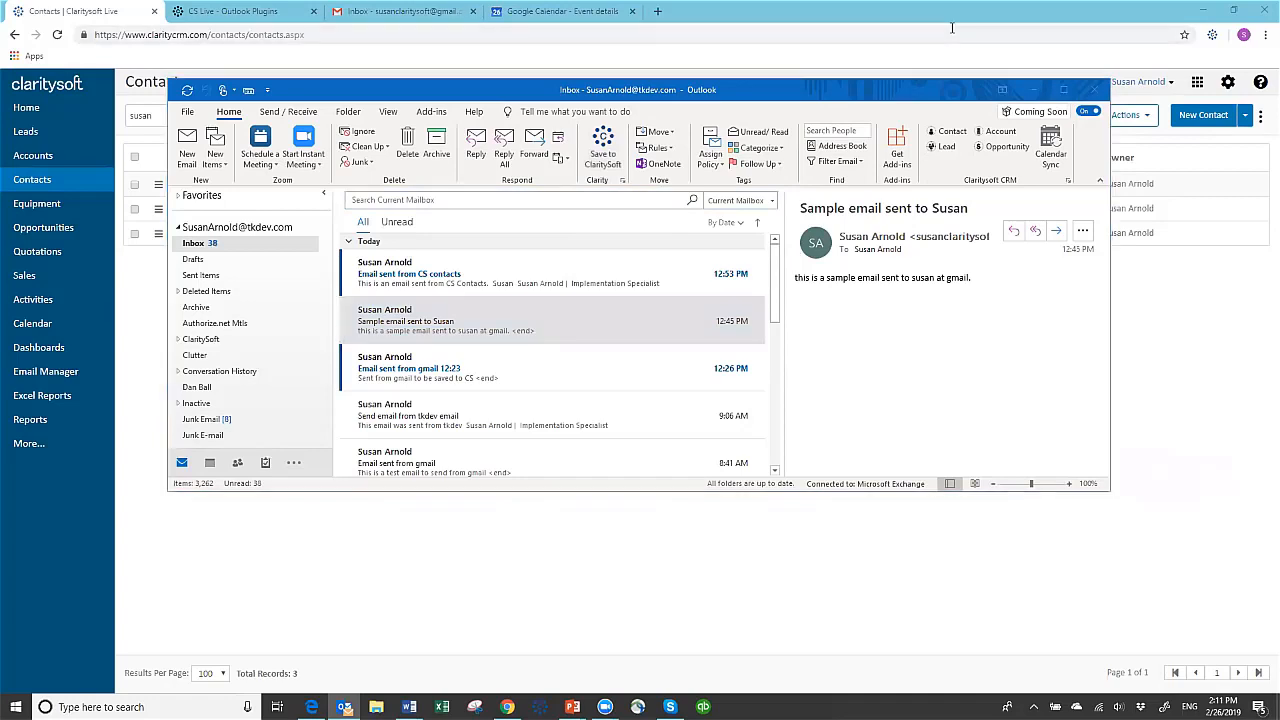
left_click(1261, 84)
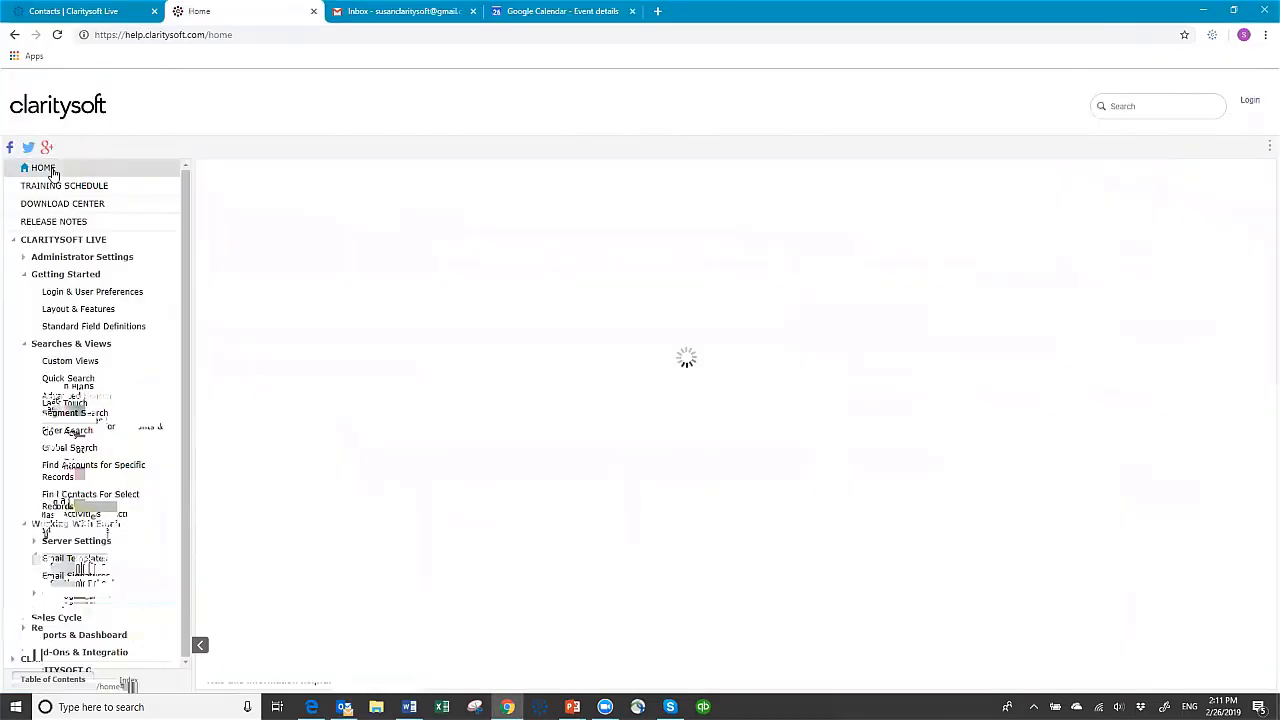
left_click(549, 259)
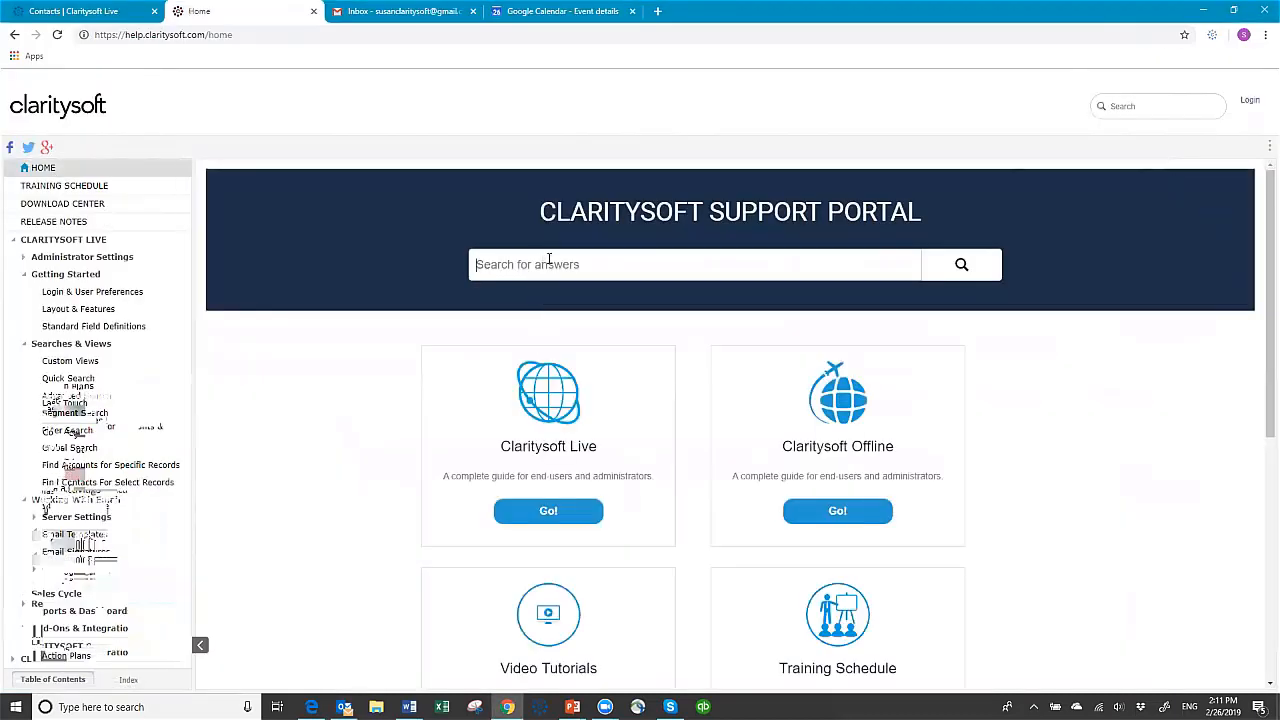
type("outlook")
key("Return")
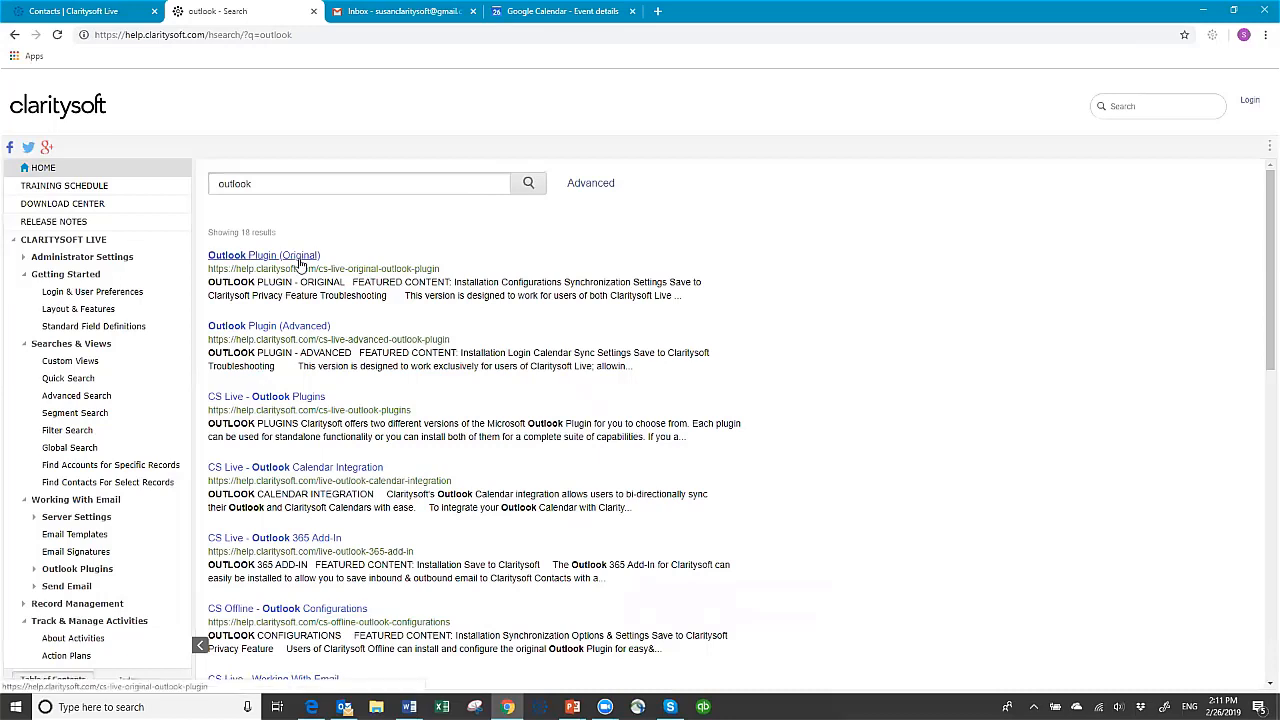
left_click(72, 207)
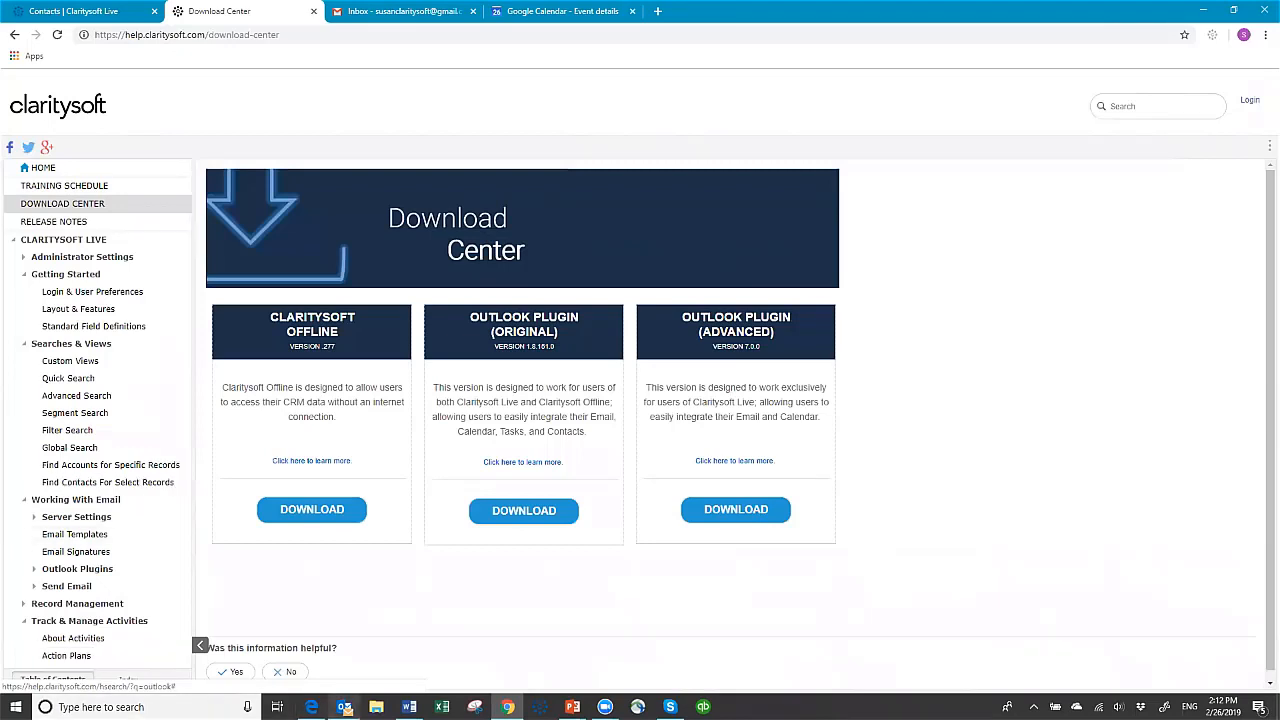
Switch to Outlook, open the Claritysoft add-in's connection information, choose Connect to Claritysoft Live, and highlight the database name
left_click(344, 707)
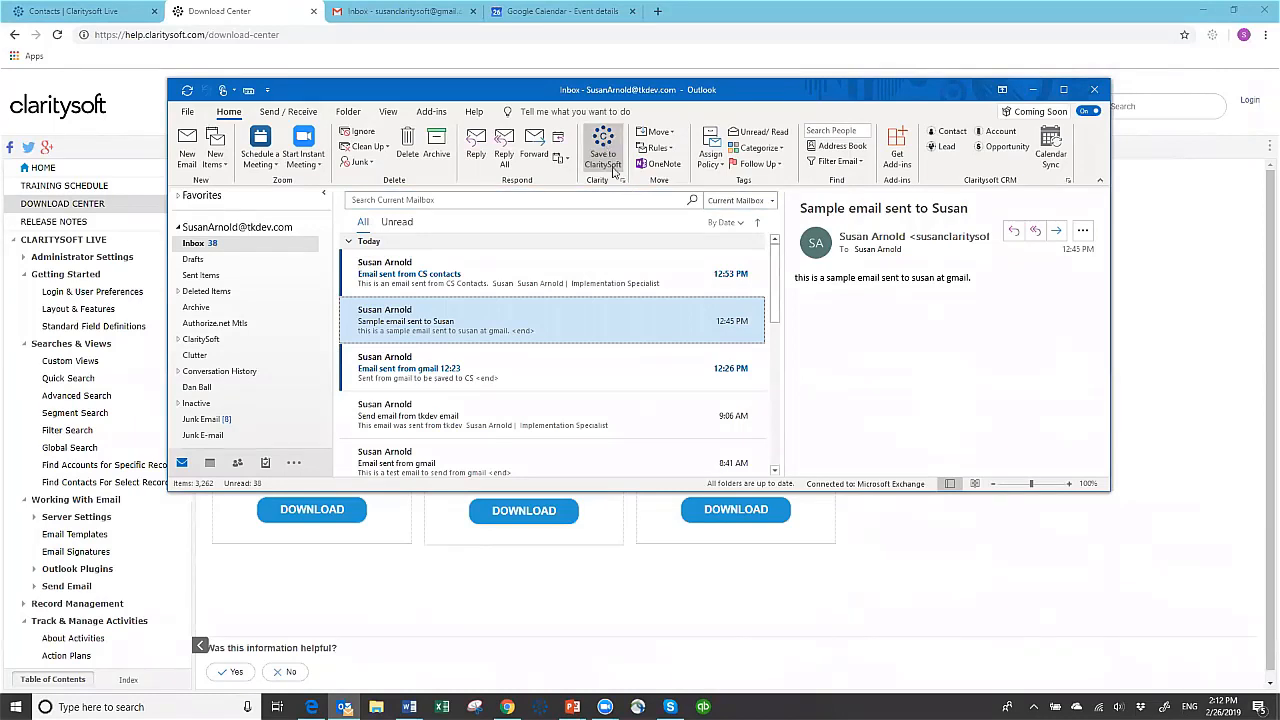
left_click(623, 181)
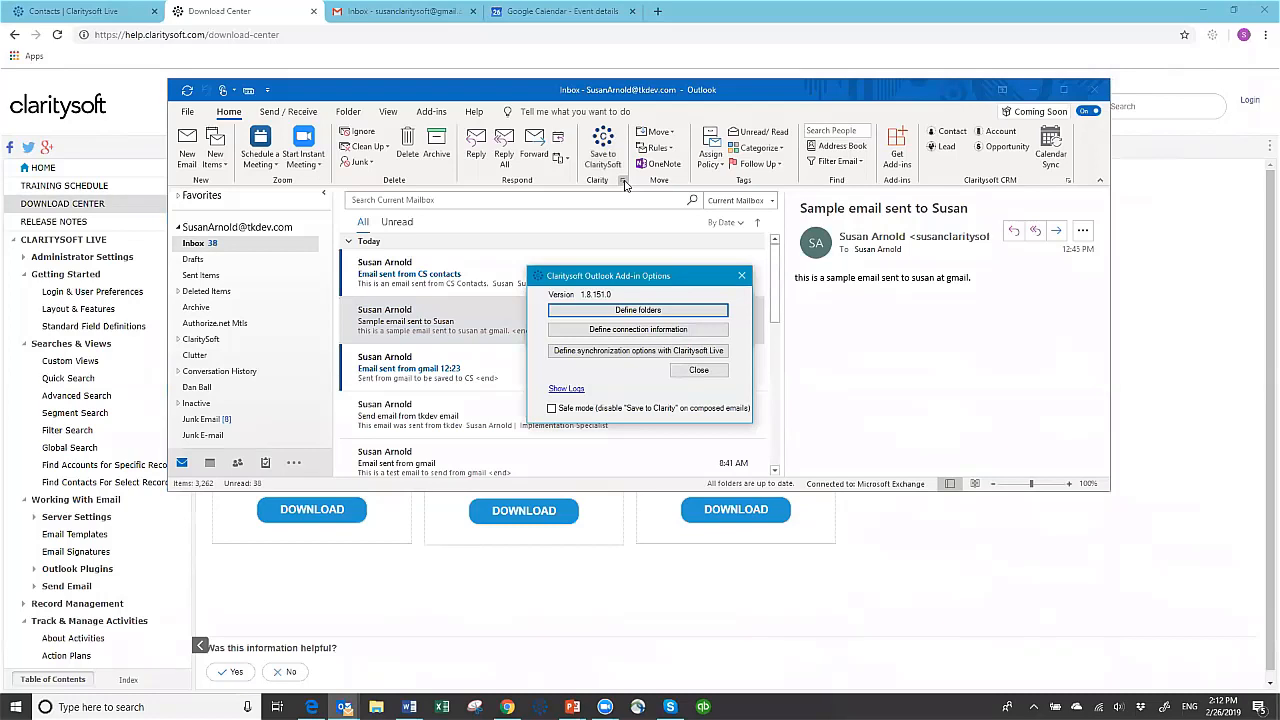
left_click(598, 331)
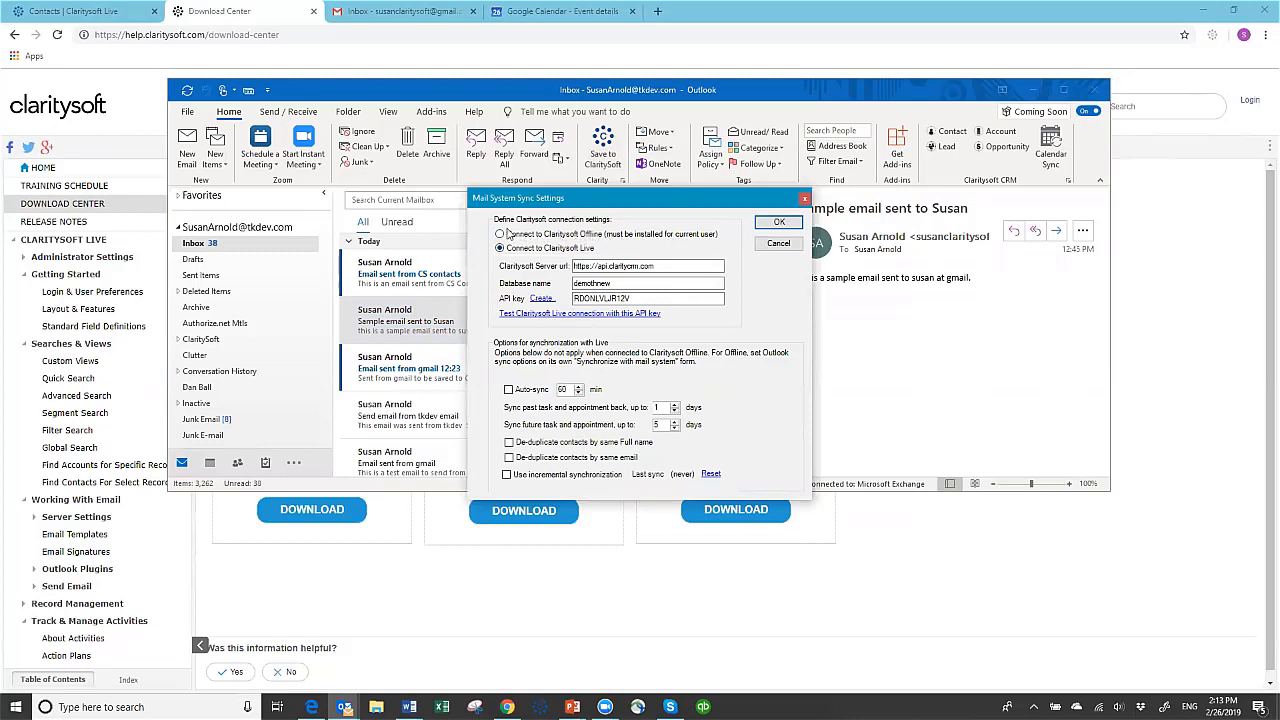
left_click(500, 249)
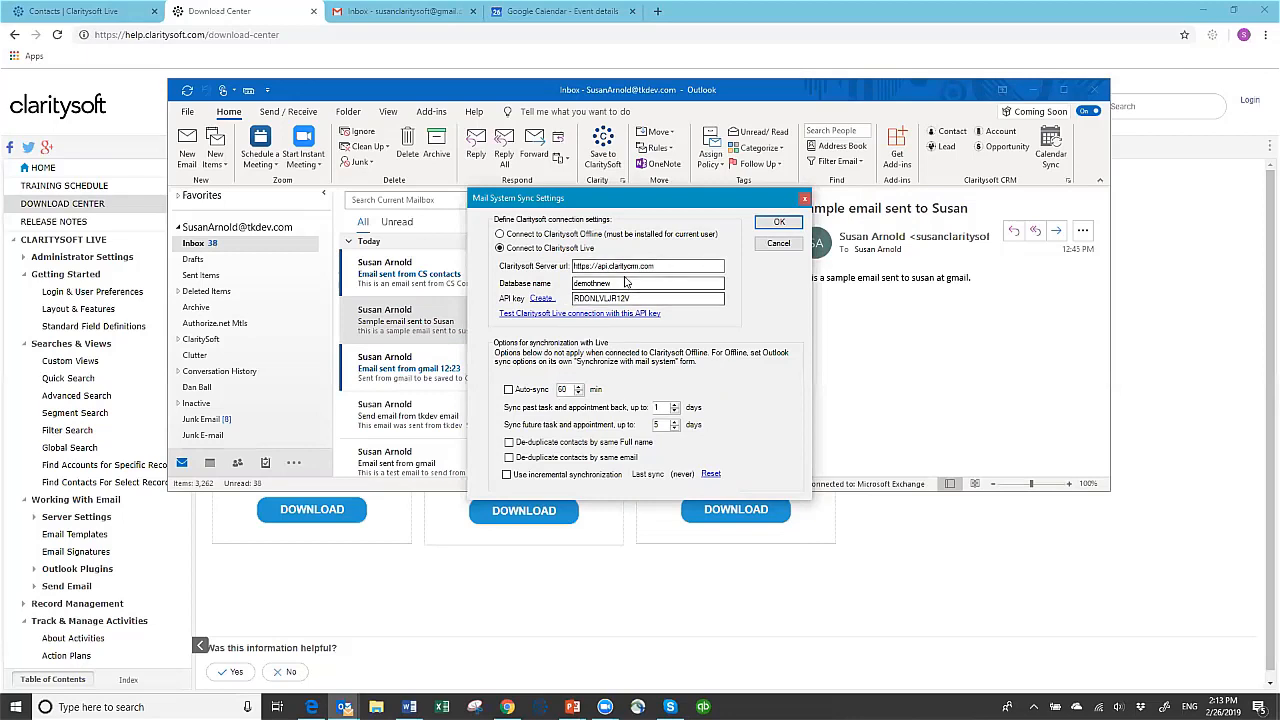
left_click_drag(617, 282, 561, 283)
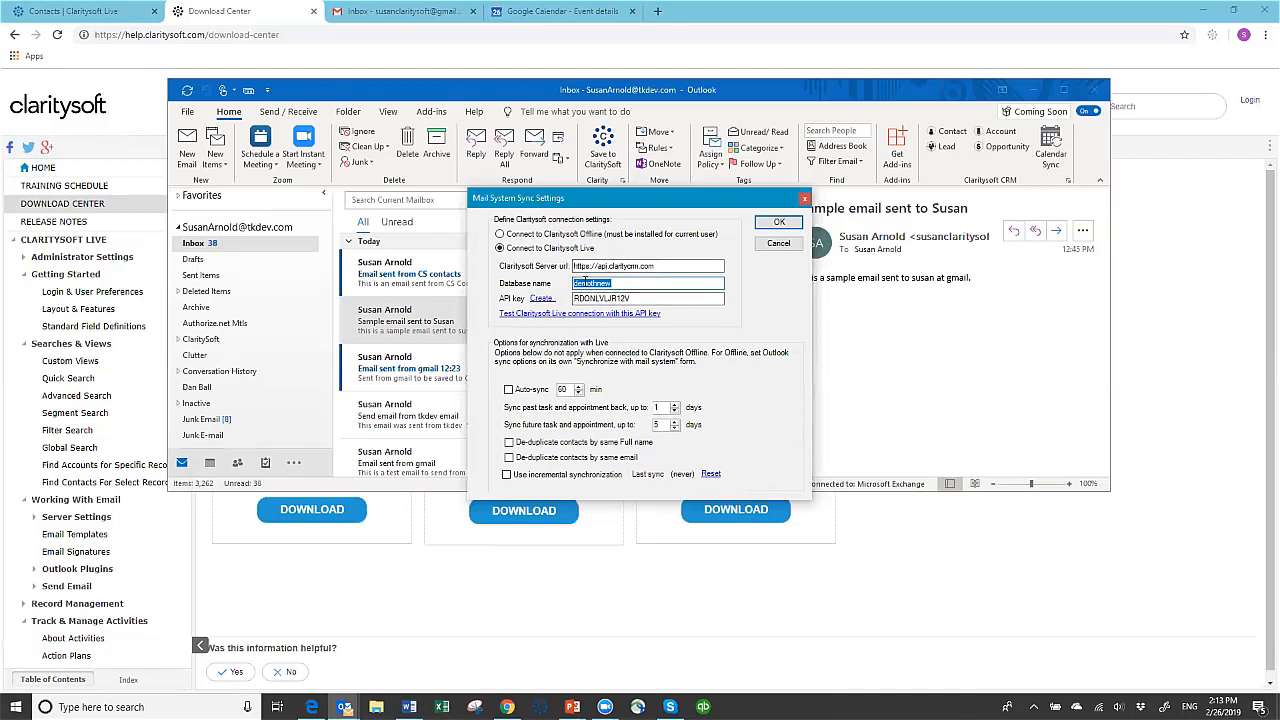
Open the API key creation page from the sync settings and log in with the username, password and database "demothnew"
left_click(541, 300)
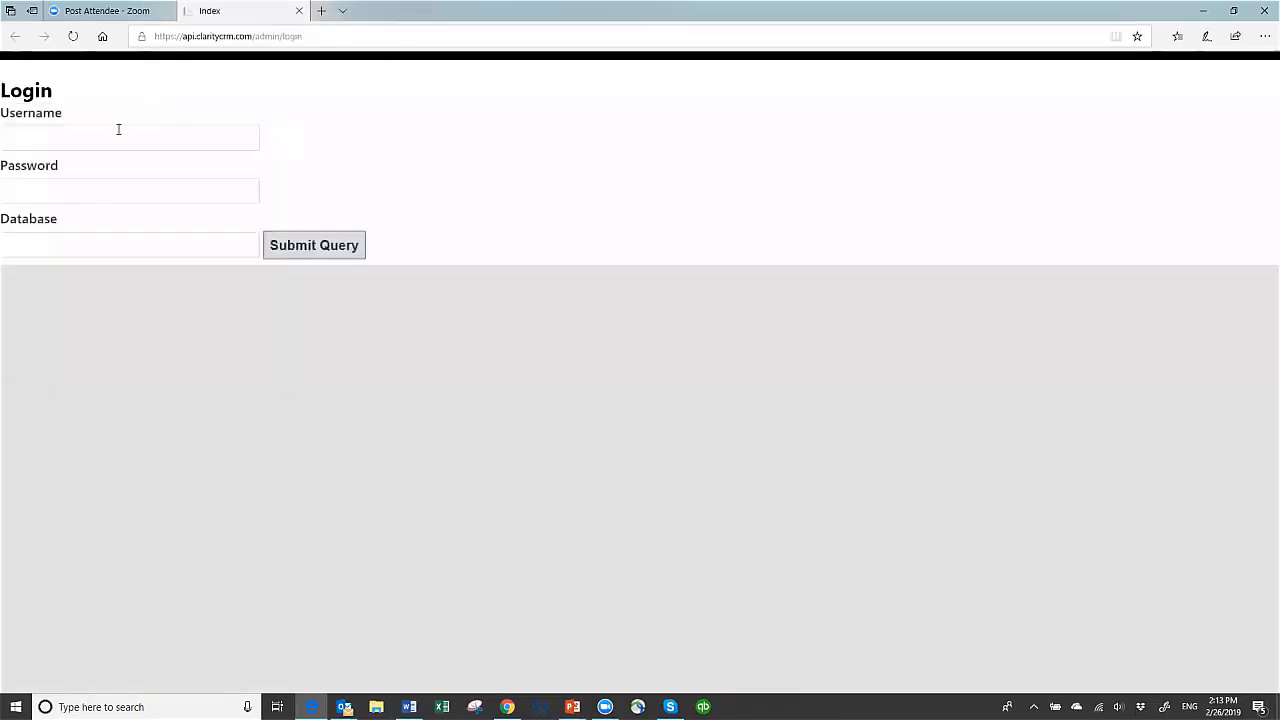
left_click(124, 136)
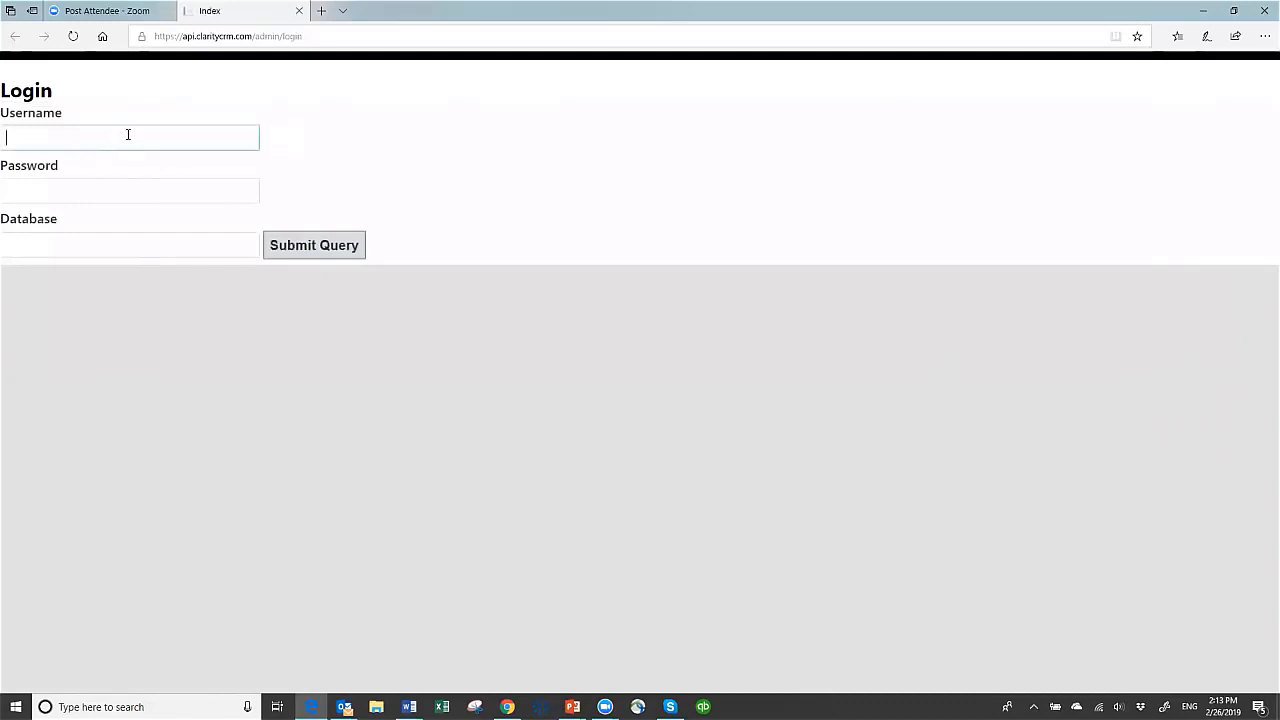
type("susan")
key("Tab")
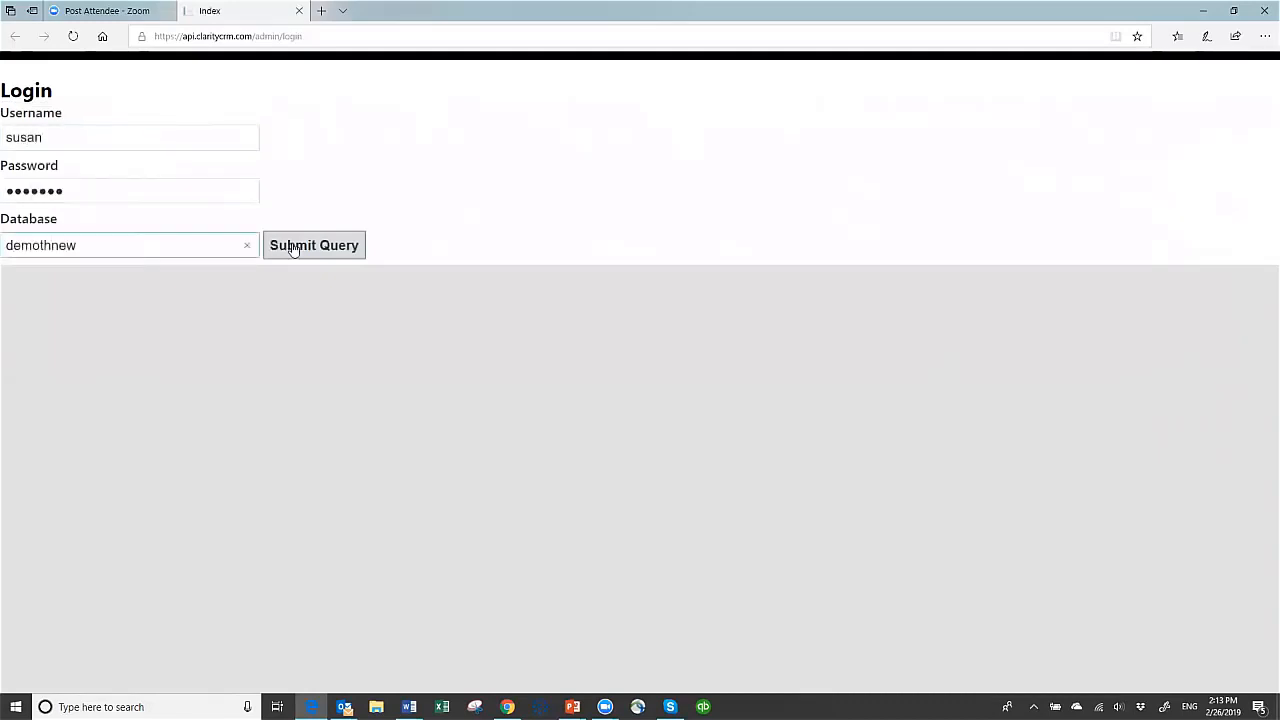
left_click(290, 247)
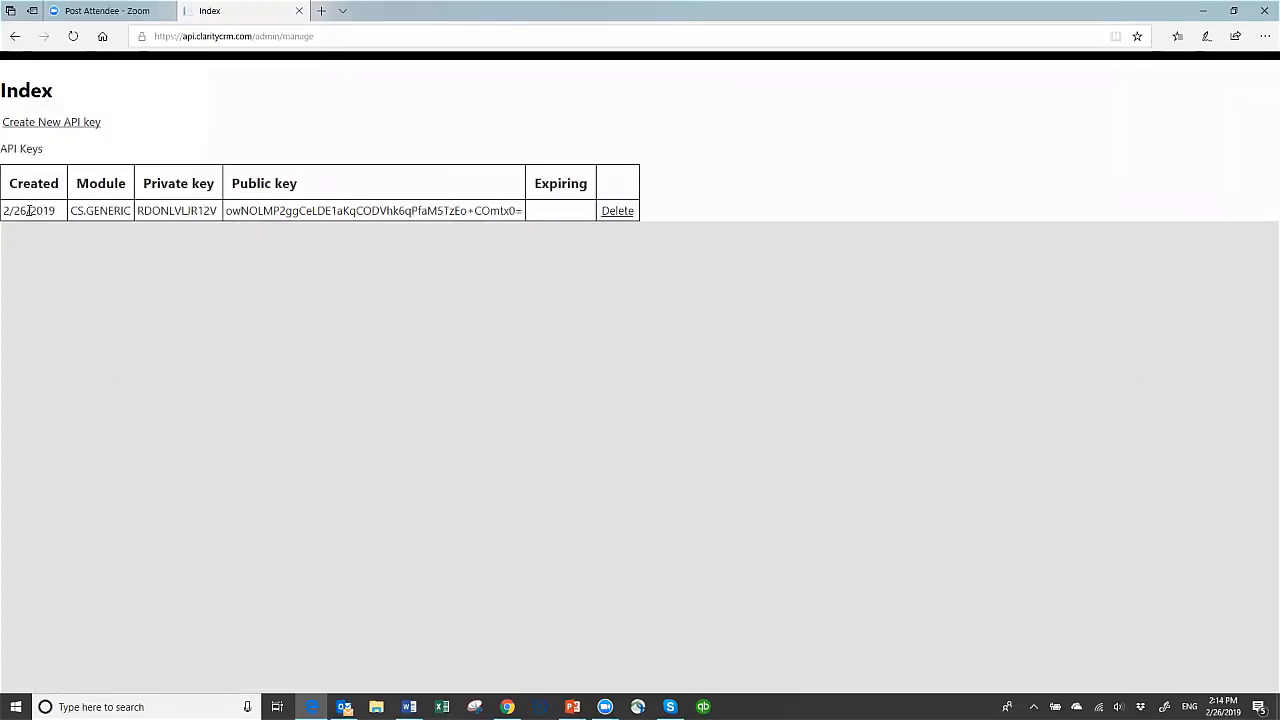
View the new API key form, return to the API key list, and copy the existing CS.GENERIC private key
left_click(69, 125)
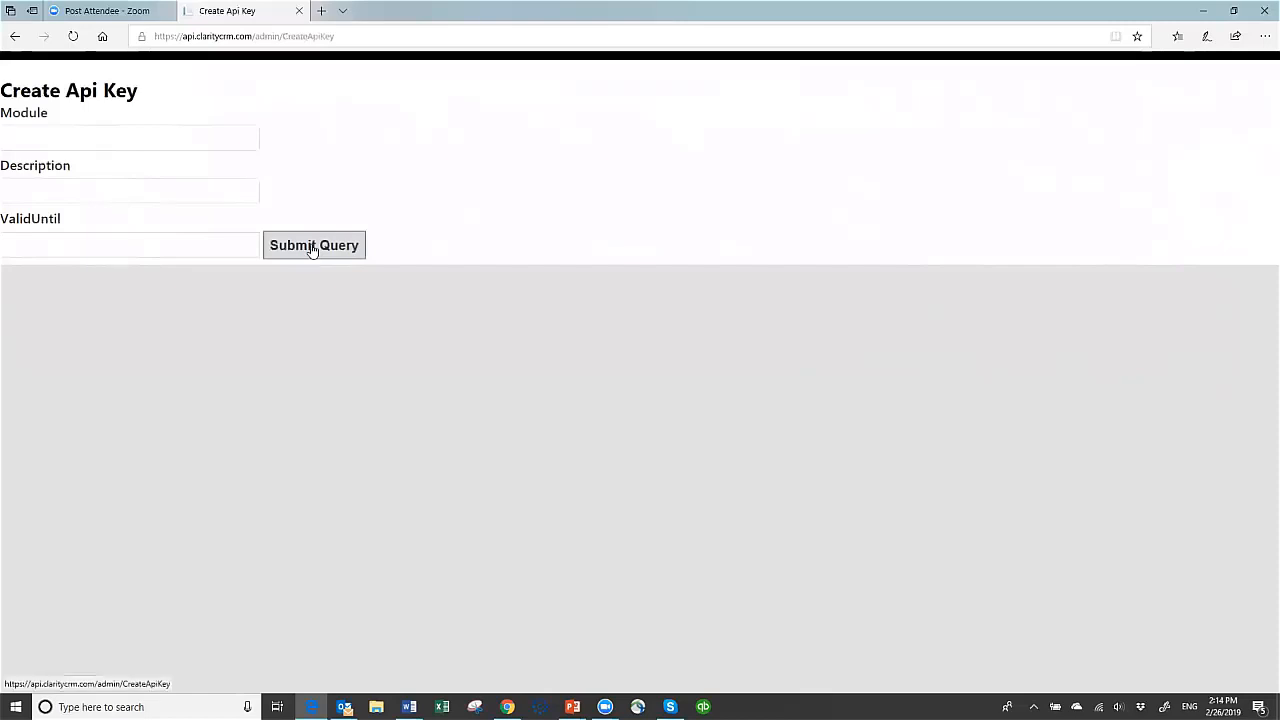
left_click(15, 38)
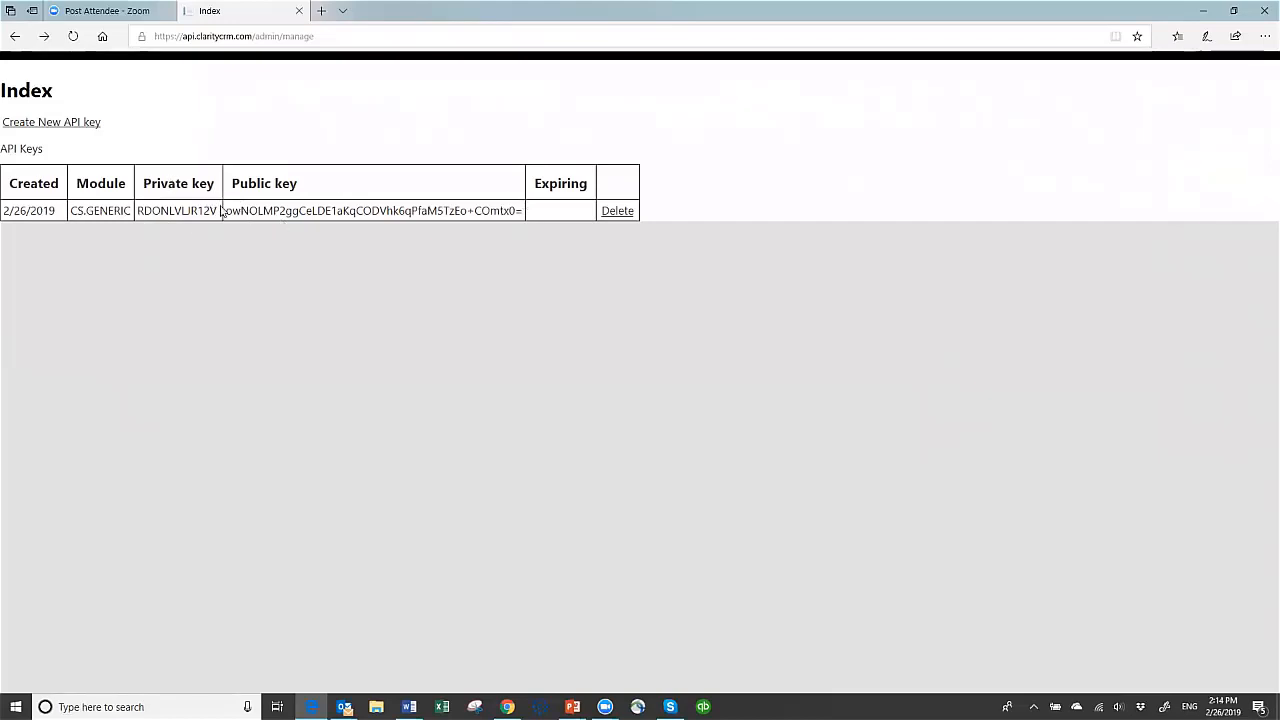
left_click_drag(218, 211, 136, 210)
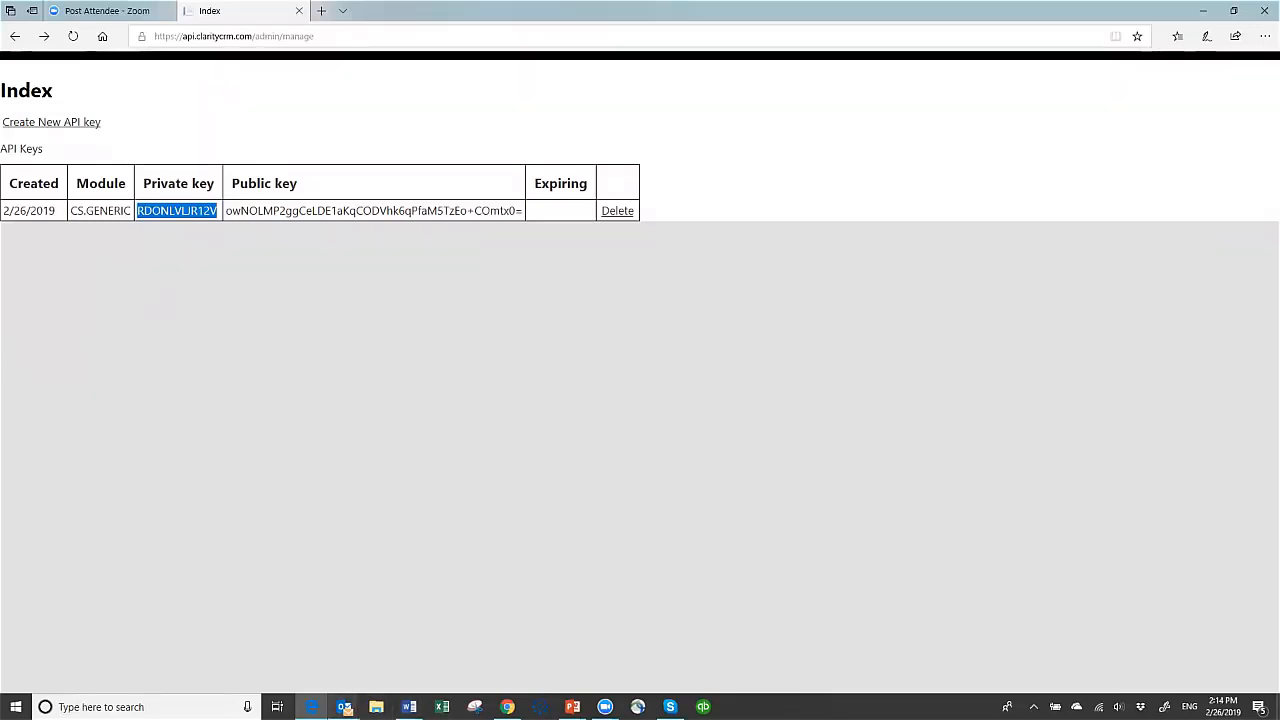
Paste the API key into Outlook's Mail System Sync Settings and test the Claritysoft Live connection with it
mouse_move(344, 705)
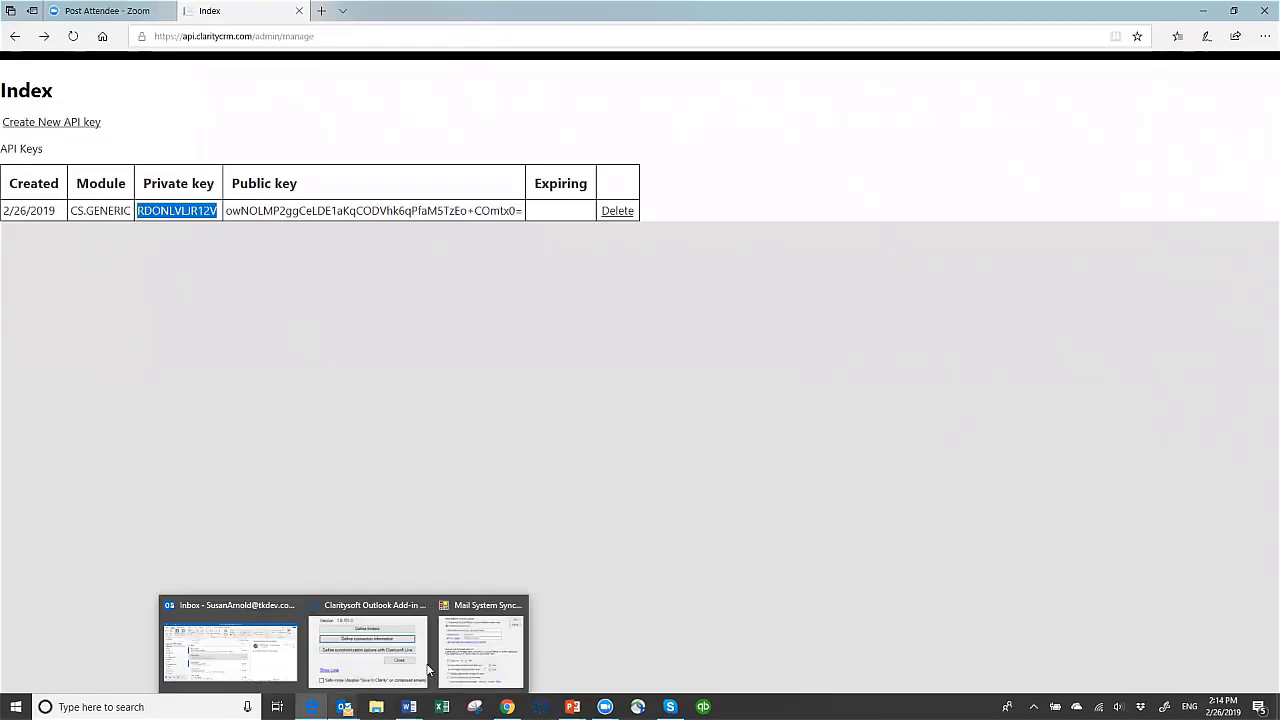
left_click(505, 650)
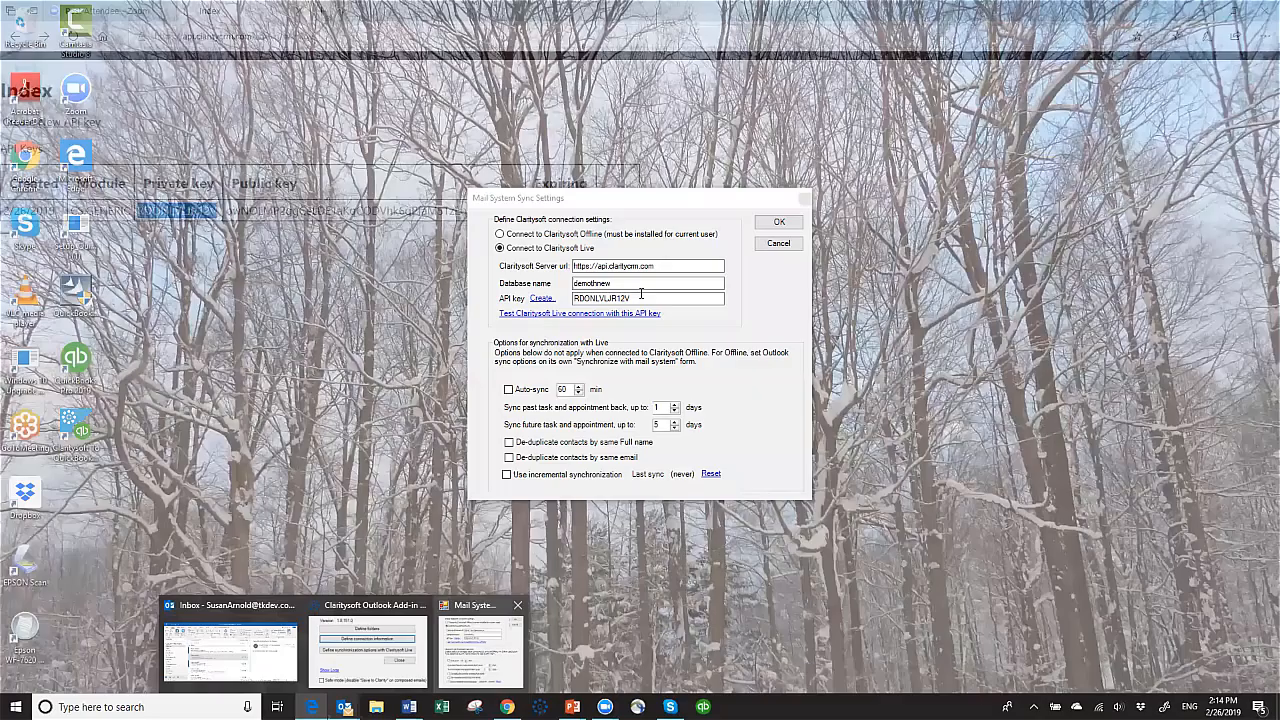
left_click_drag(641, 298, 546, 313)
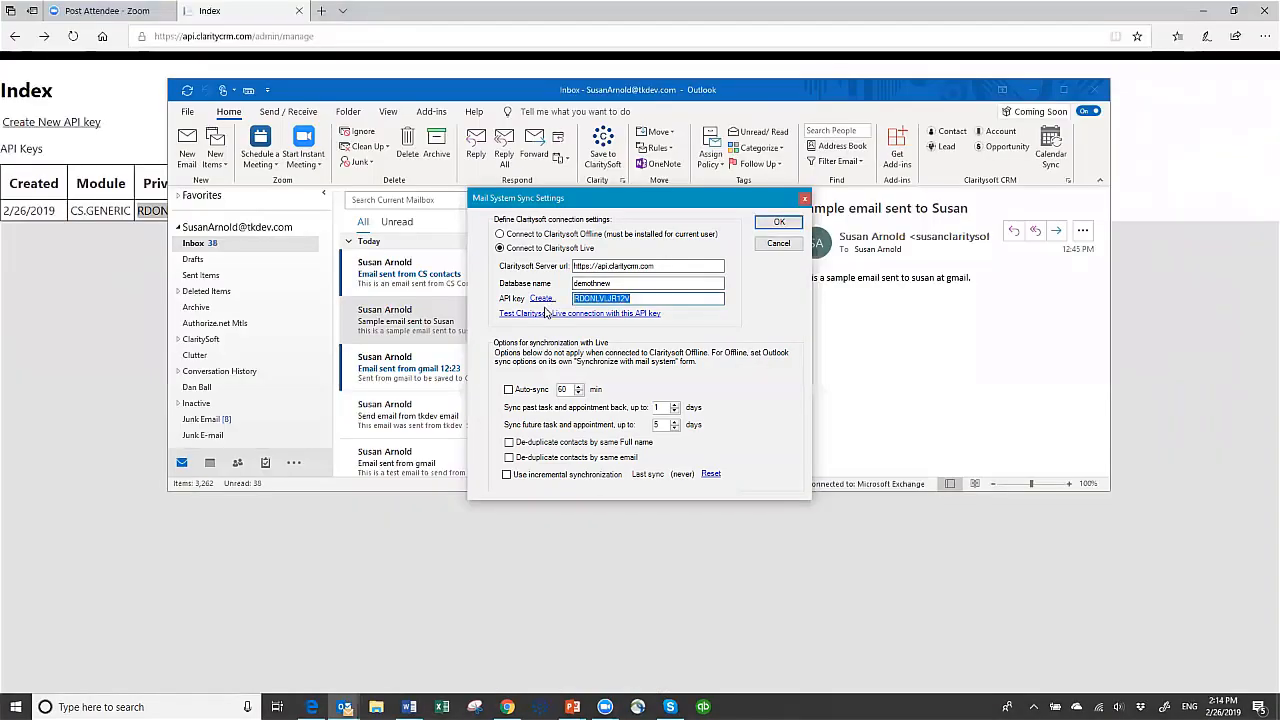
key("ctrl+v")
left_click(554, 316)
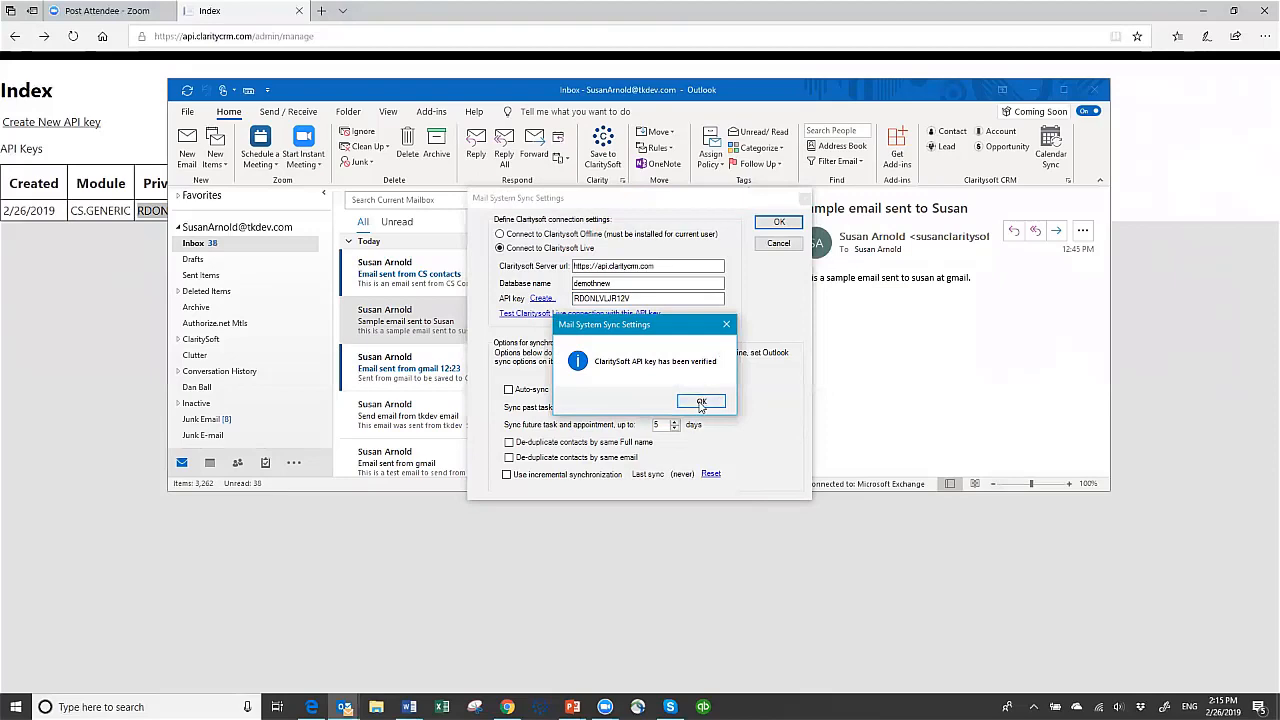
left_click(700, 404)
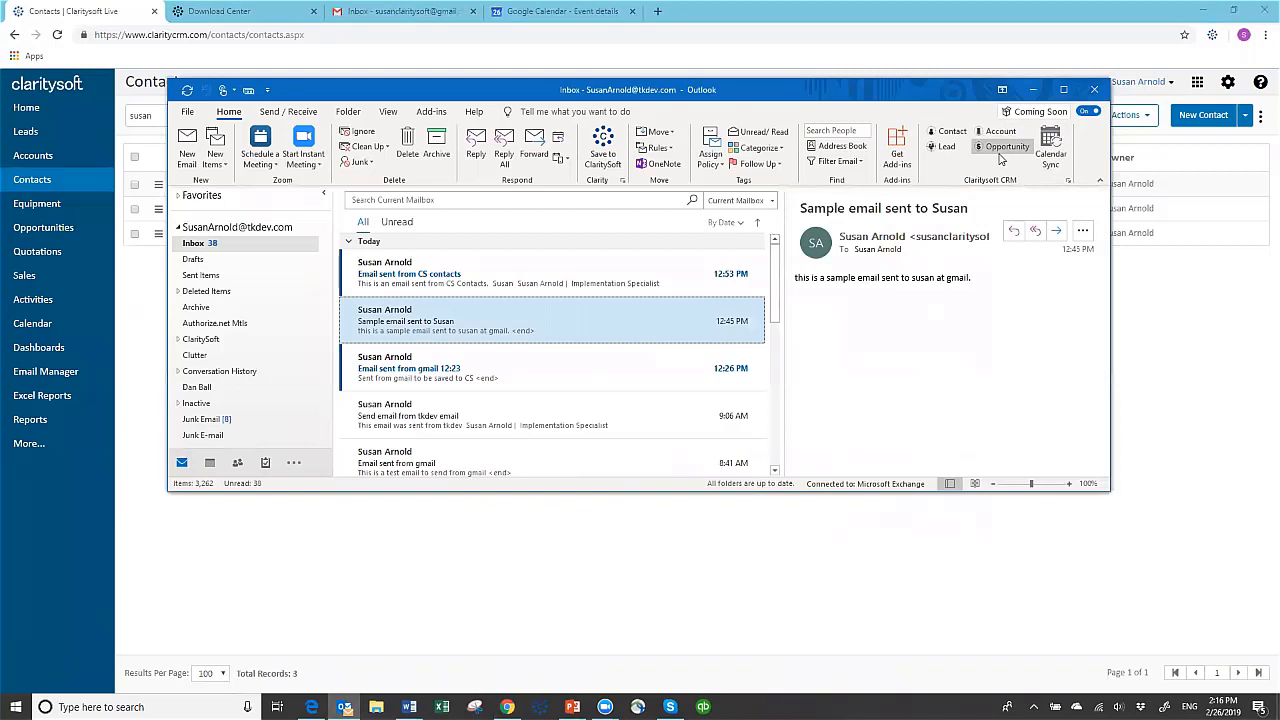
Open the Claritysoft CRM plugin's login window in Outlook and log out of Claritysoft Live CRM
left_click(1068, 181)
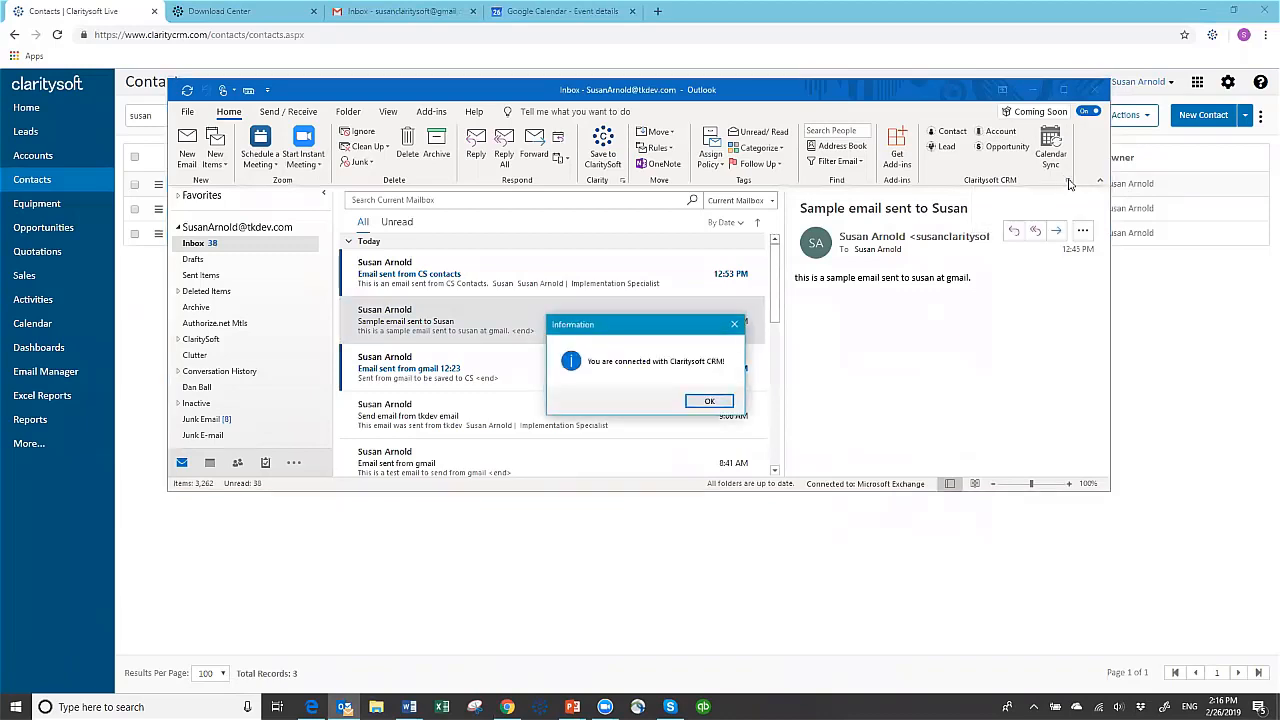
left_click(708, 403)
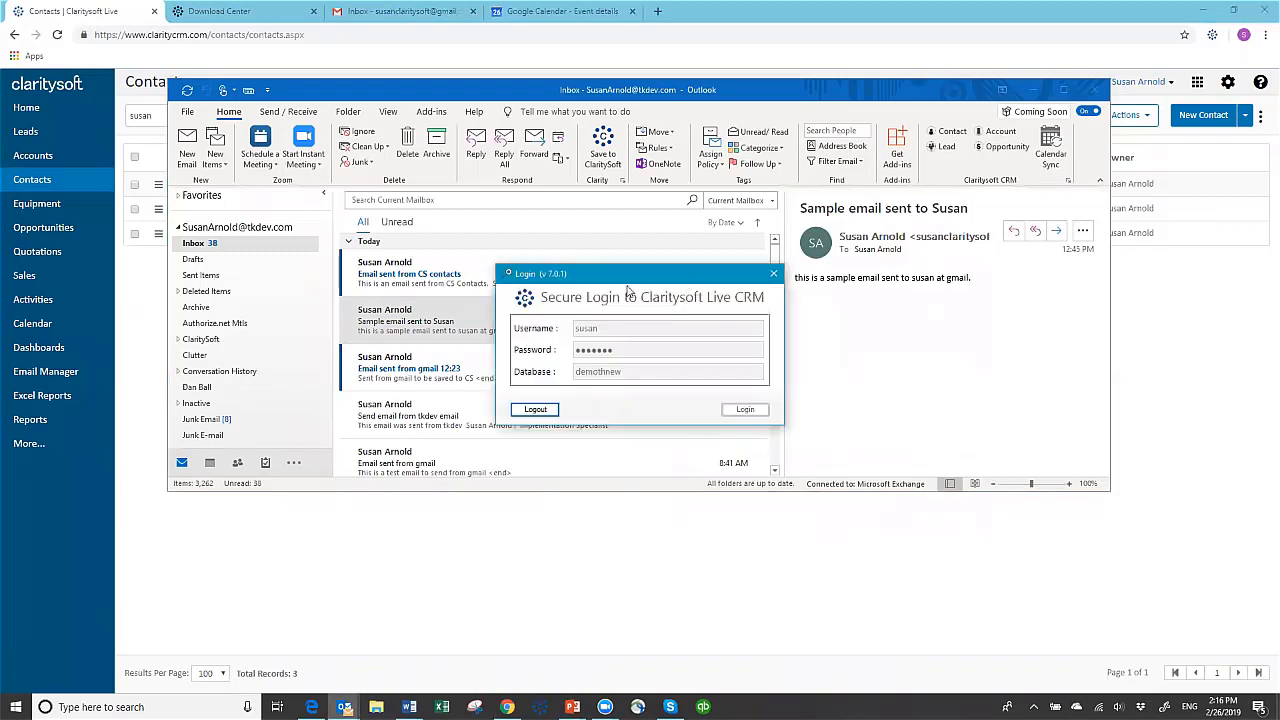
left_click(536, 410)
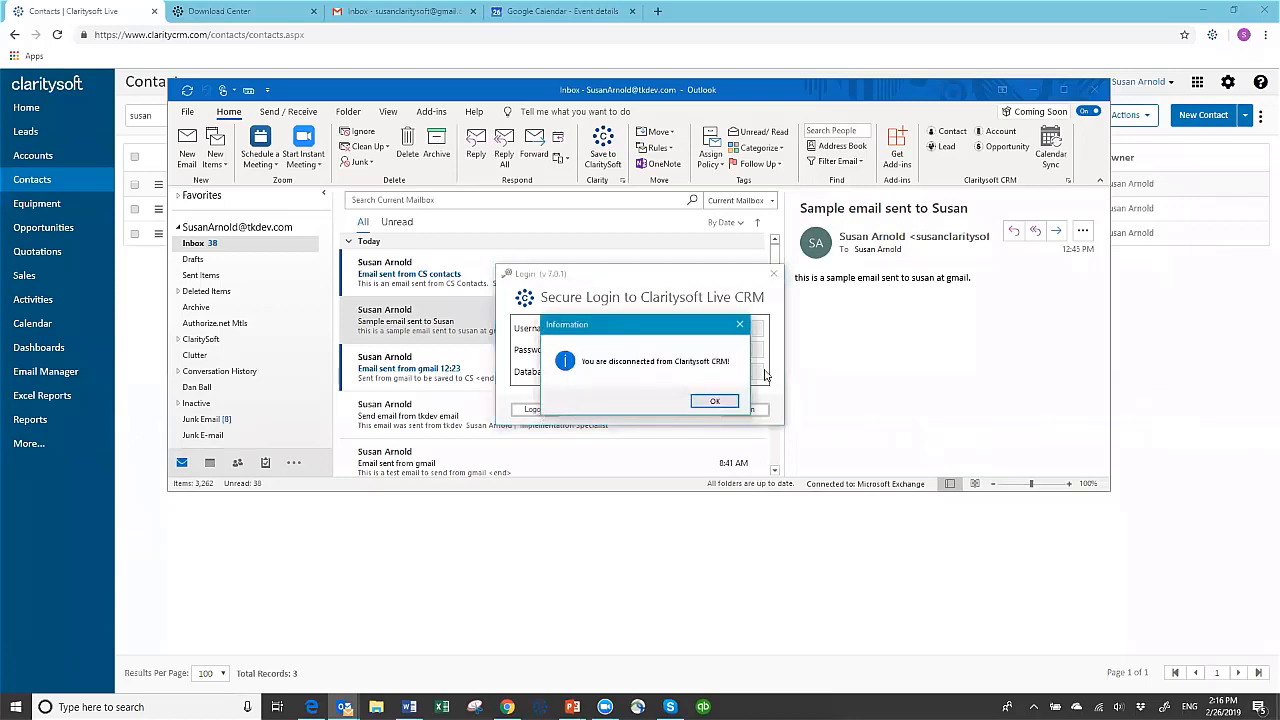
left_click(714, 401)
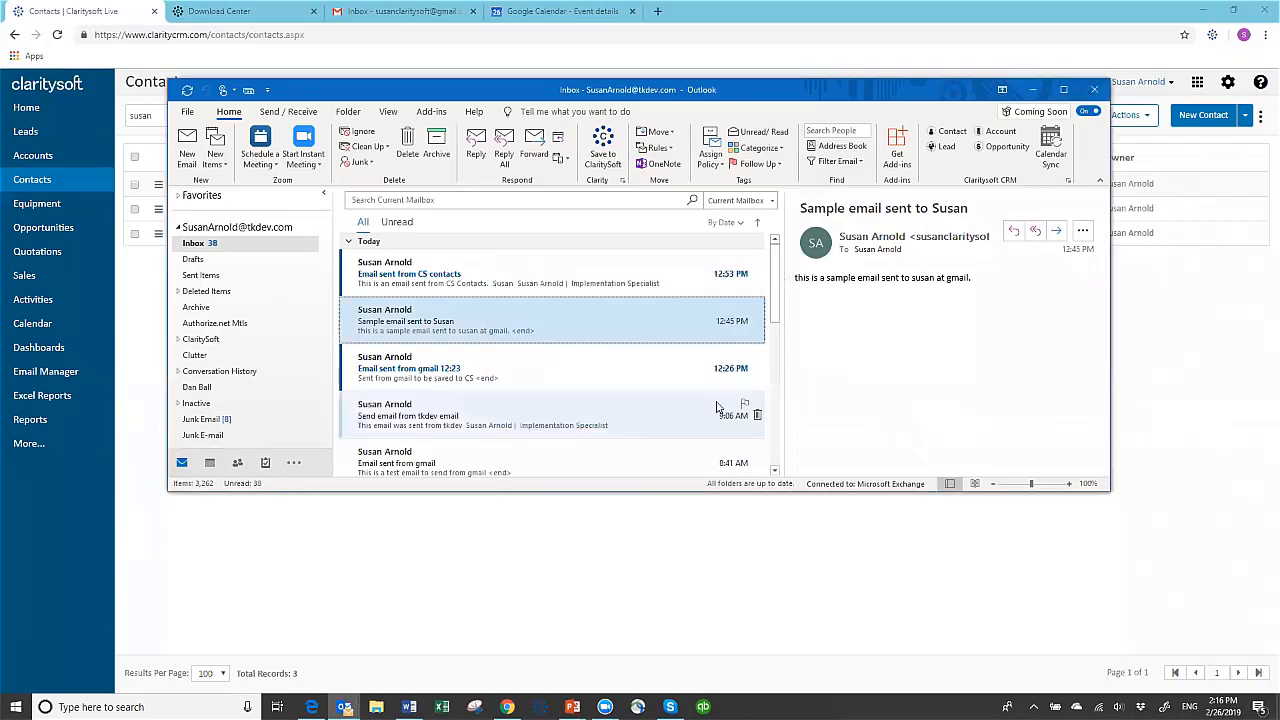
Log the Outlook plugin in to Claritysoft Live CRM with the username, password and database "demothnew"
left_click(1068, 182)
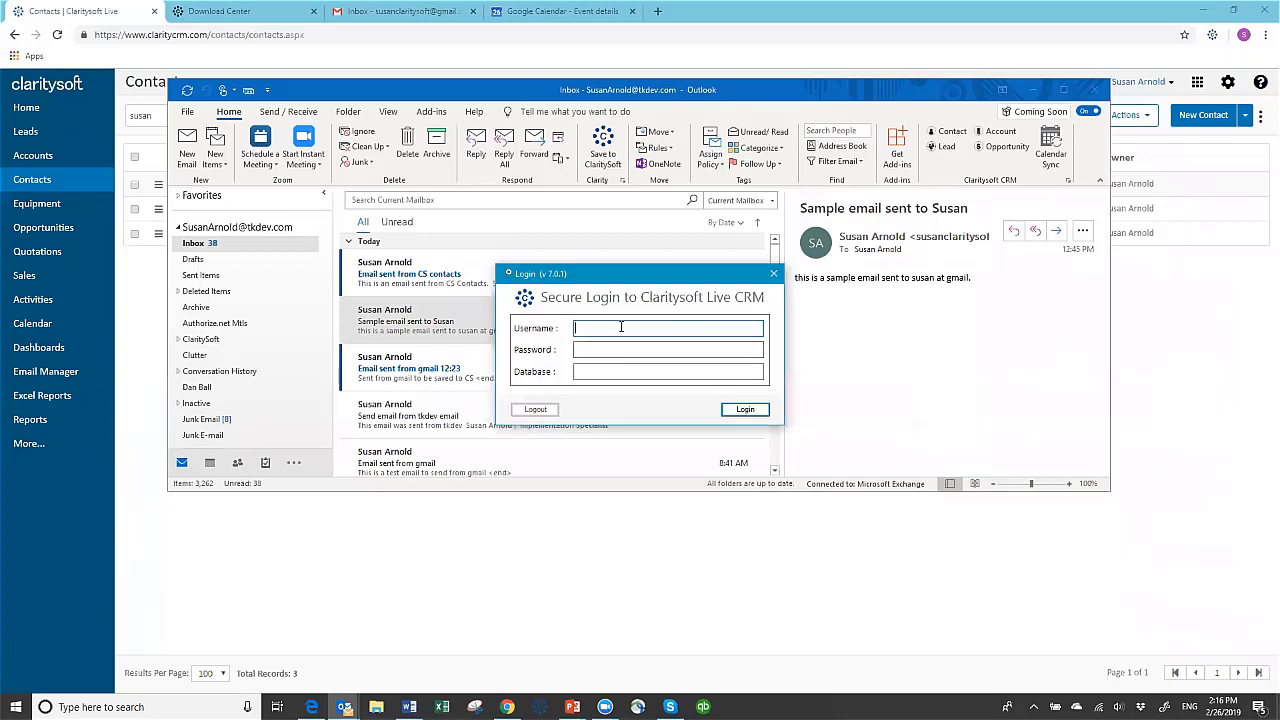
type("susan")
key("Tab")
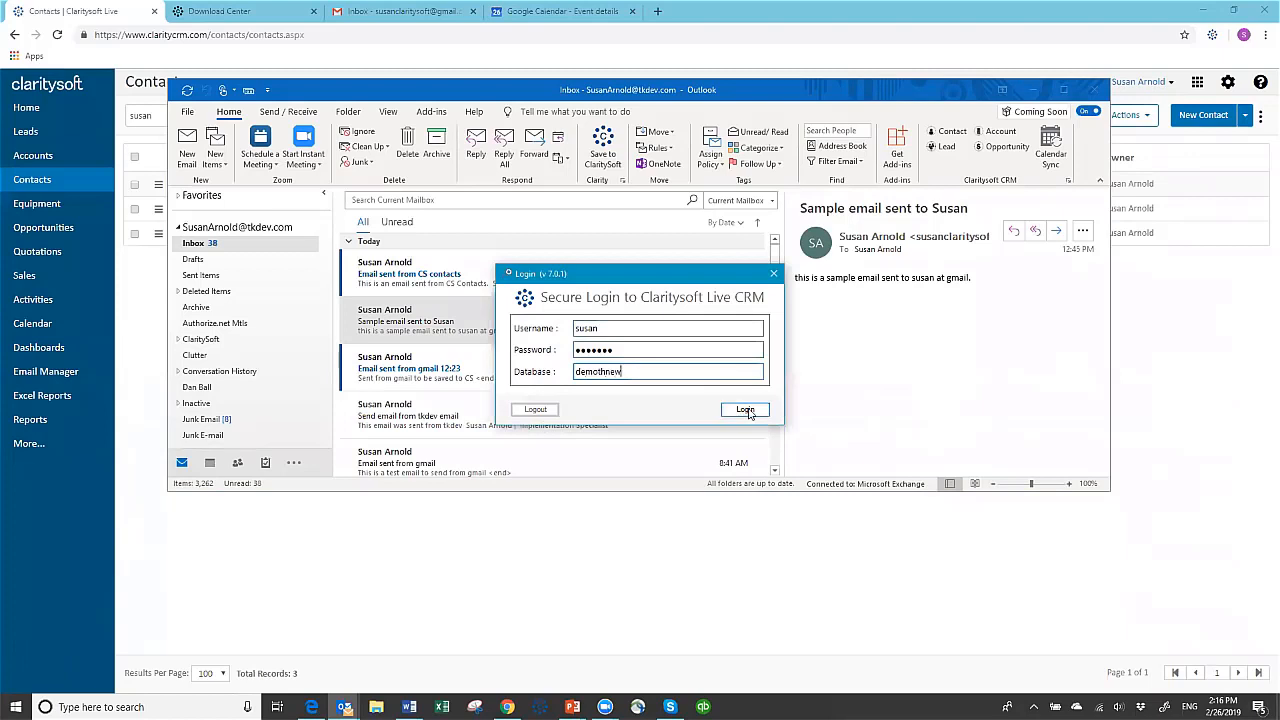
left_click(746, 411)
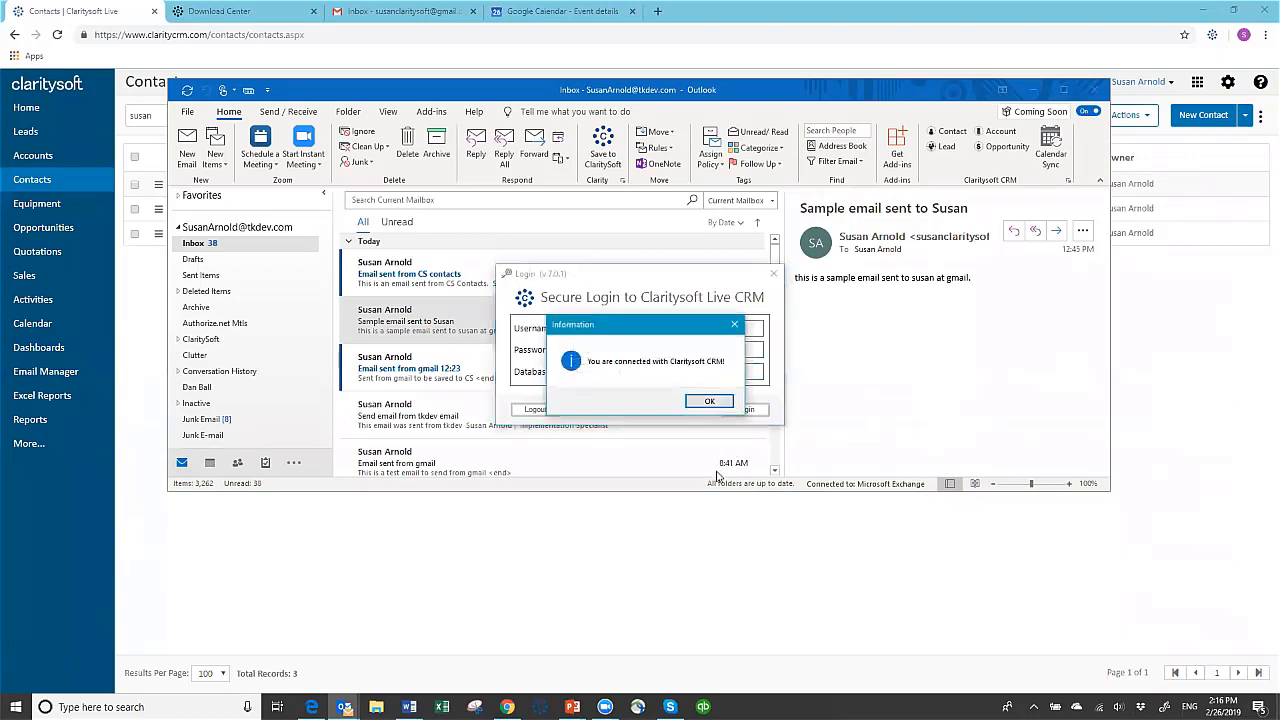
left_click(712, 402)
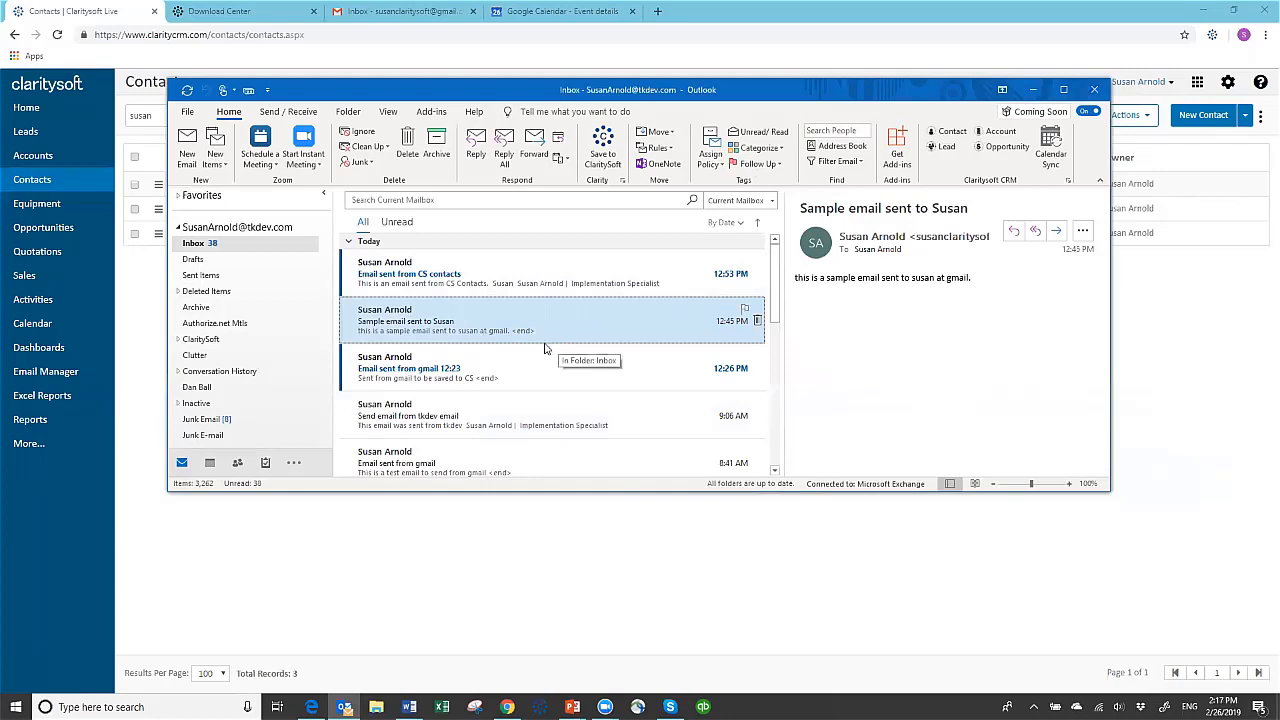
Save the inbox email "Send email from tkdev email" to the auto-detected Claritysoft LLC contact in Claritysoft CRM
left_click(420, 418)
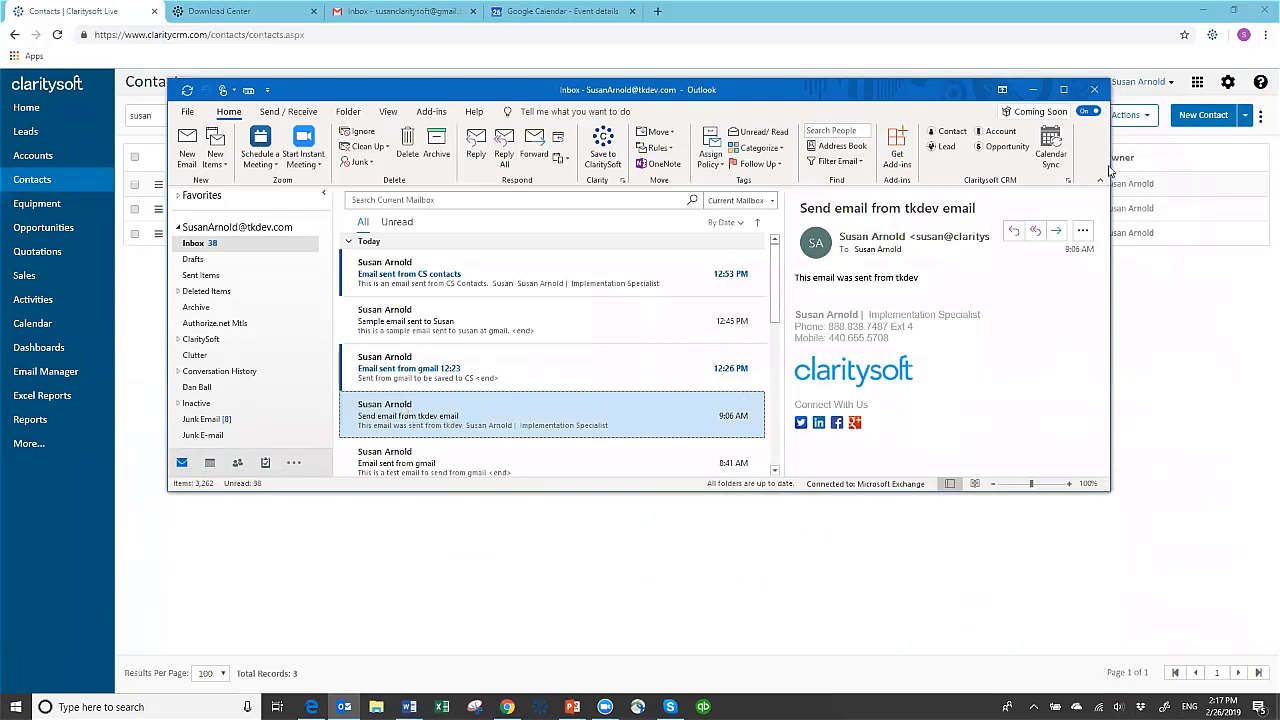
left_click(950, 132)
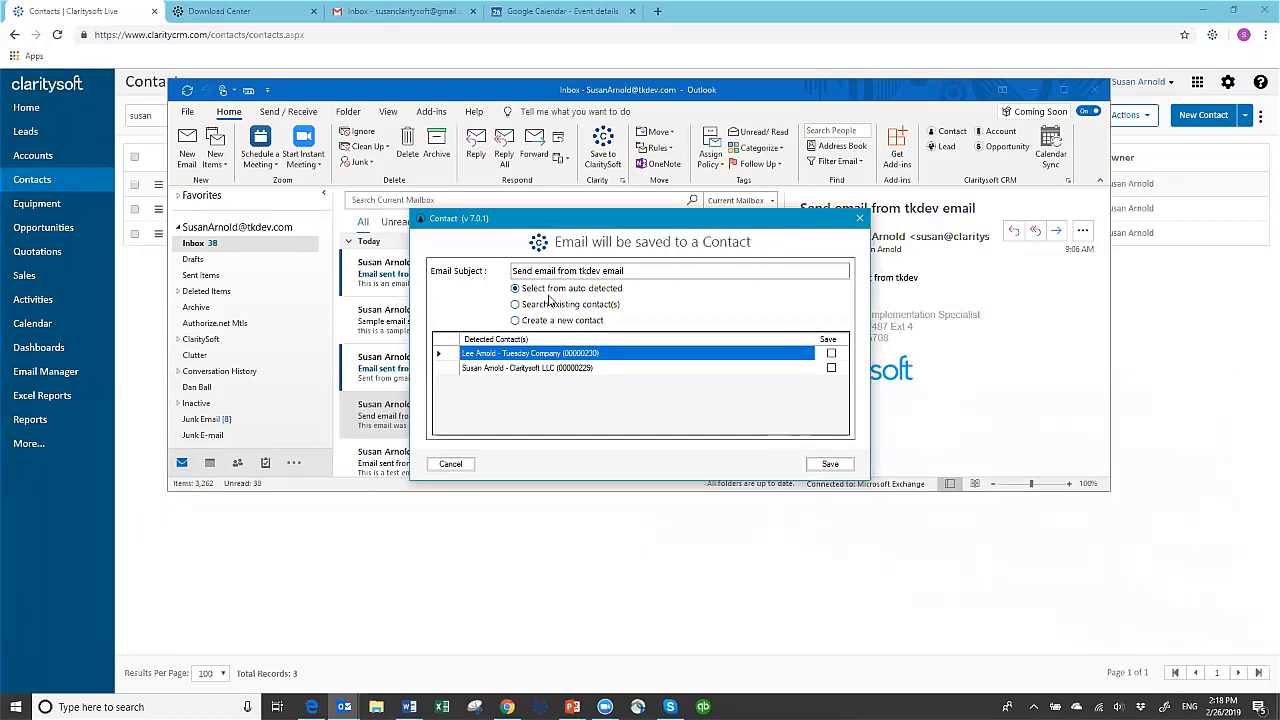
left_click(500, 369)
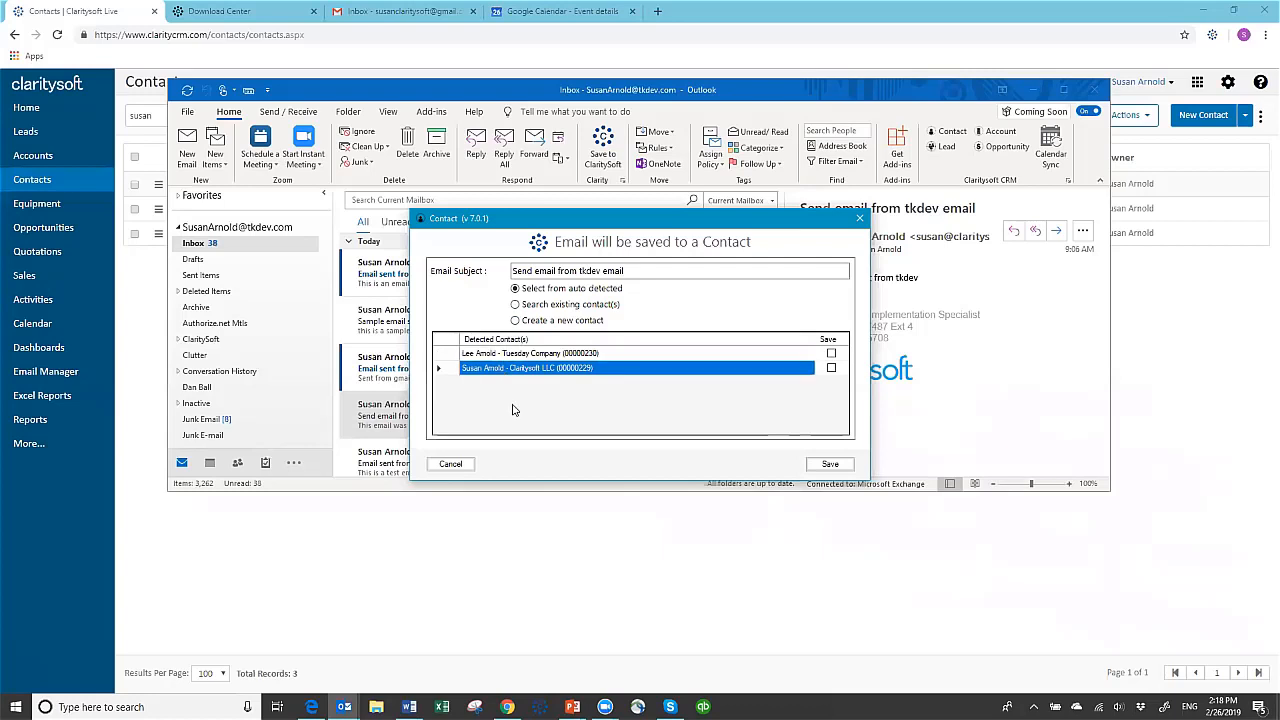
left_click(831, 368)
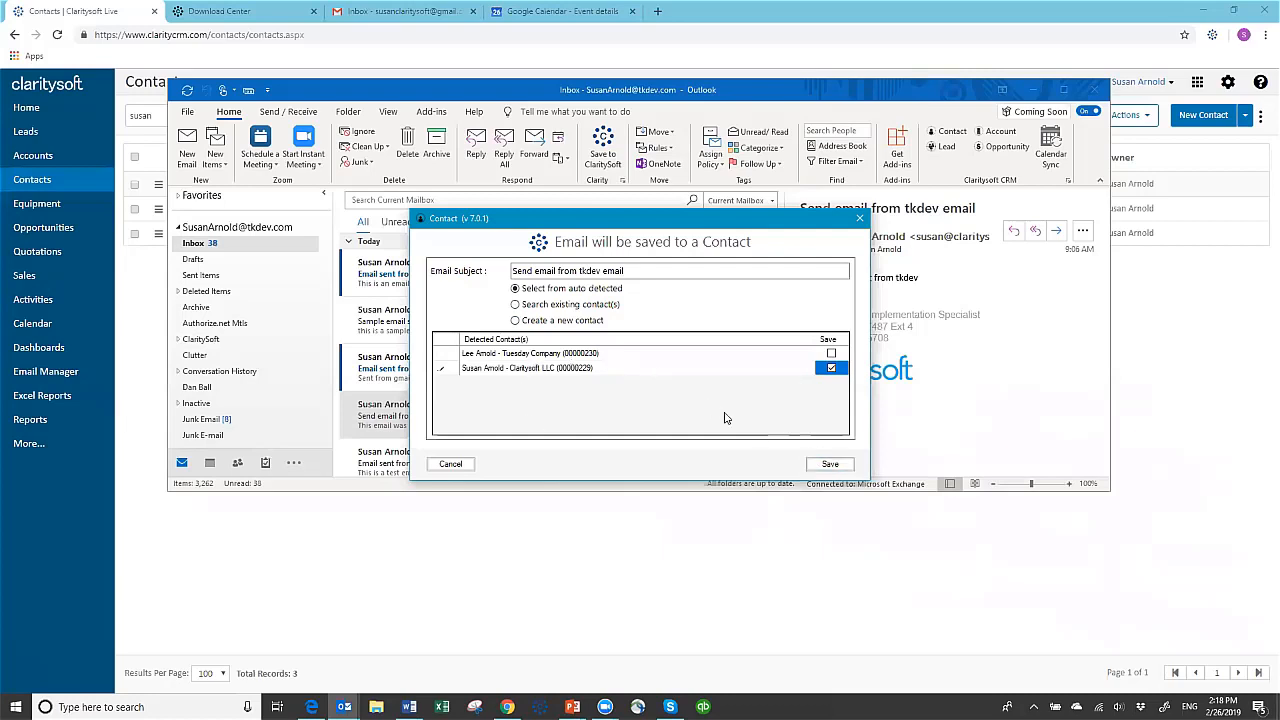
left_click(831, 467)
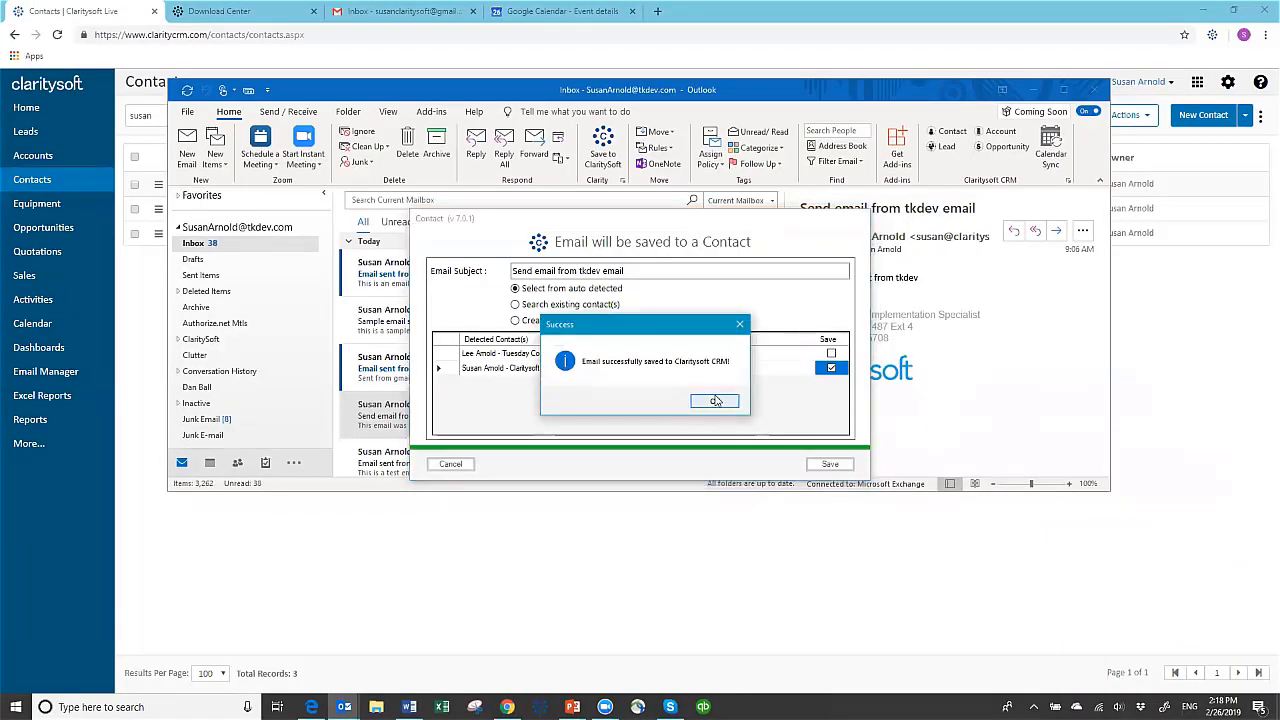
left_click(714, 402)
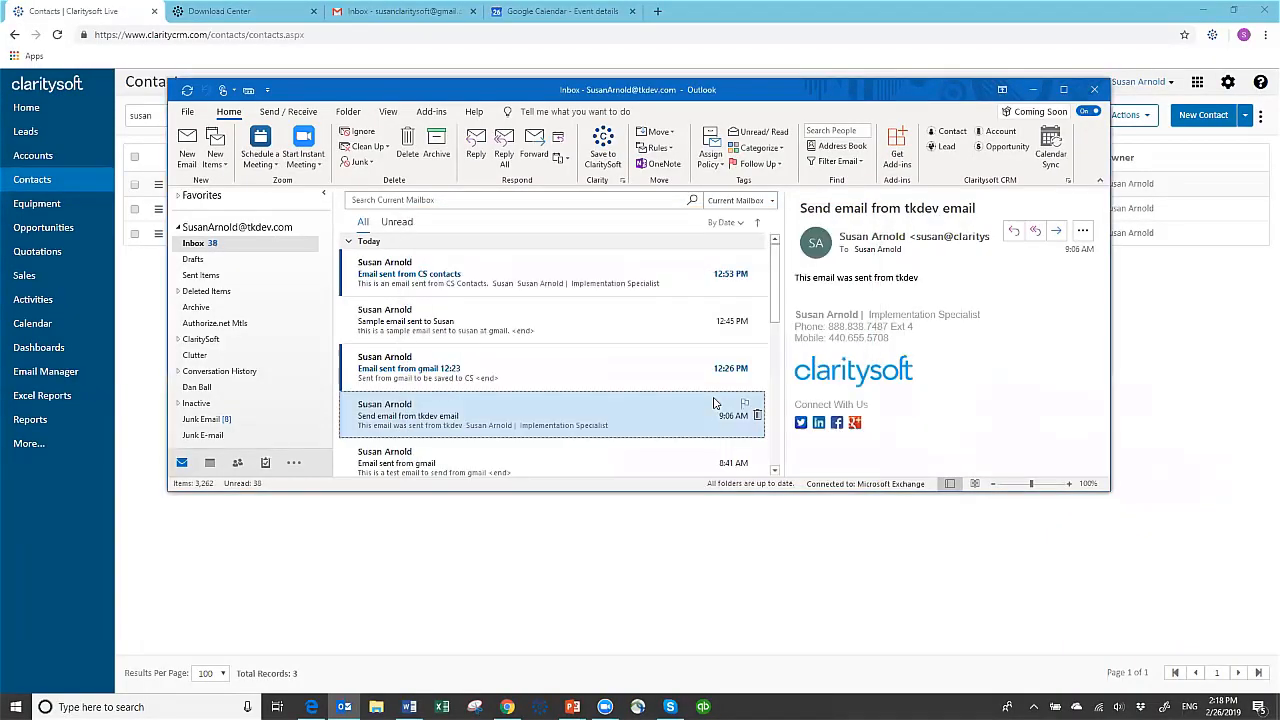
Draft a new email to the contact's claritysoft.com address with subject "Email sent from tkdev 2:20 Pm" and body "Email sent from tkdev – 2:20PM"
left_click(343, 707)
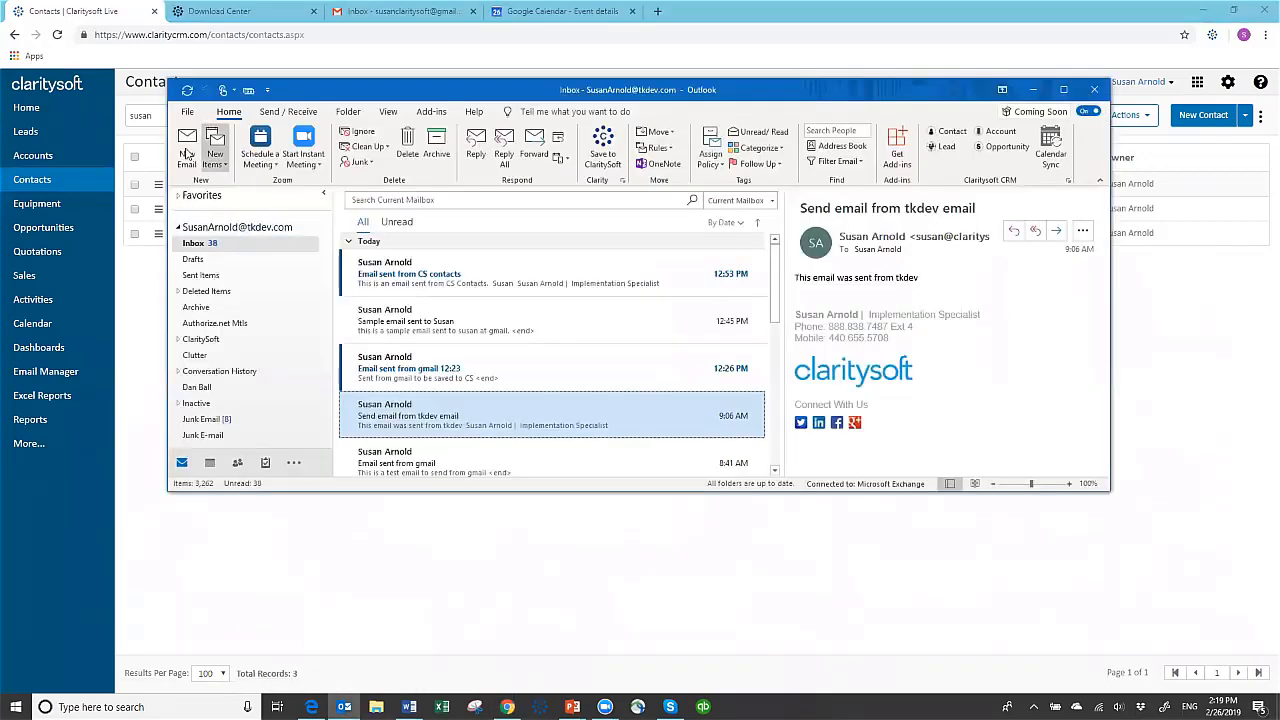
left_click(687, 78)
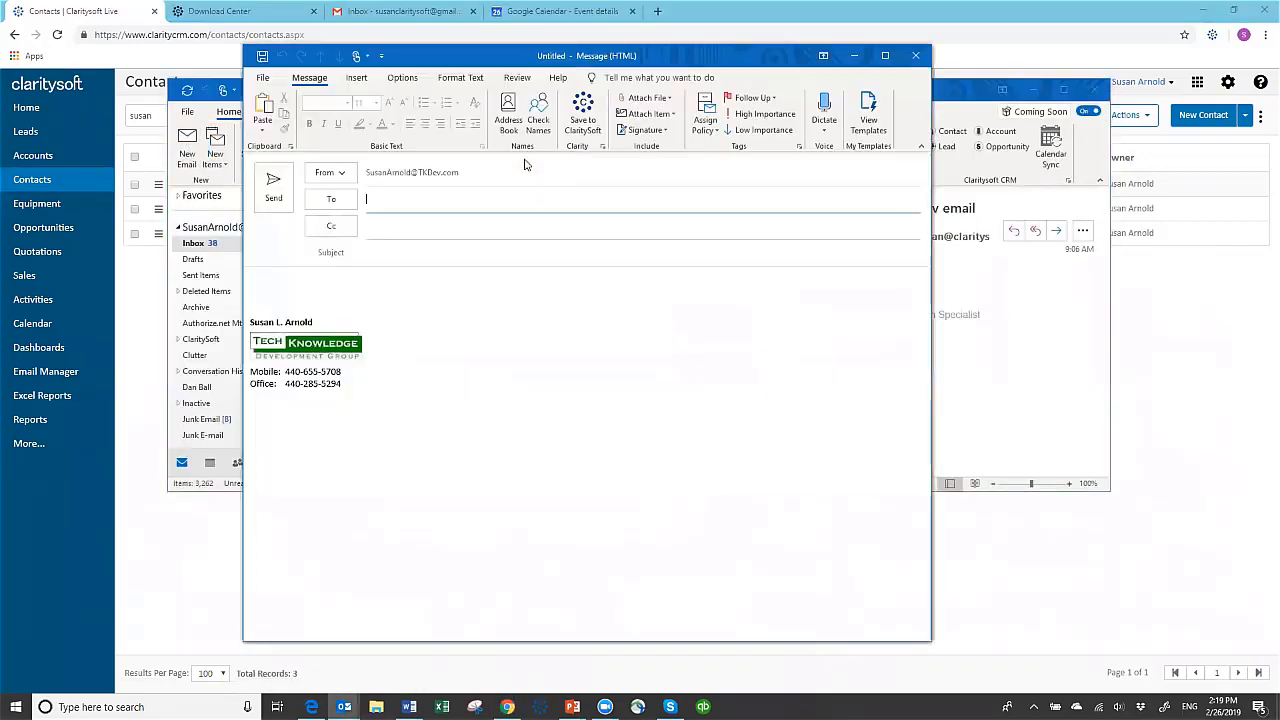
left_click(426, 204)
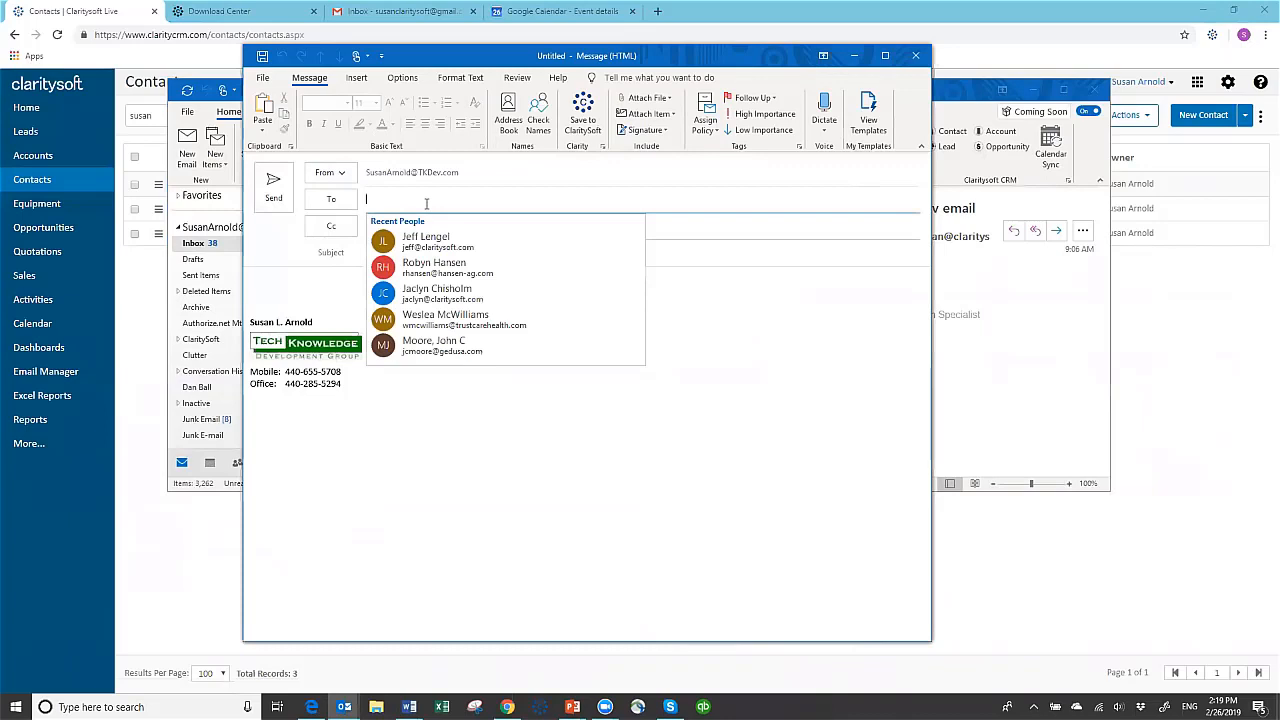
type("susan")
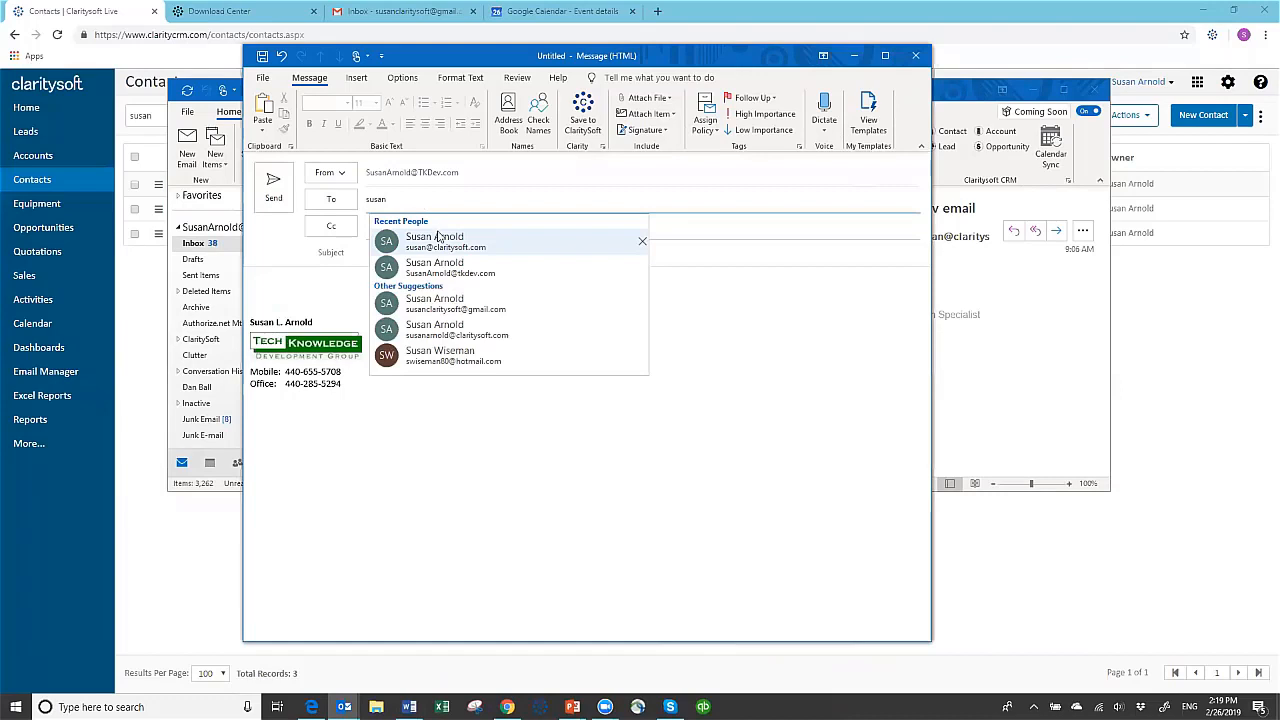
left_click(436, 240)
left_click(392, 254)
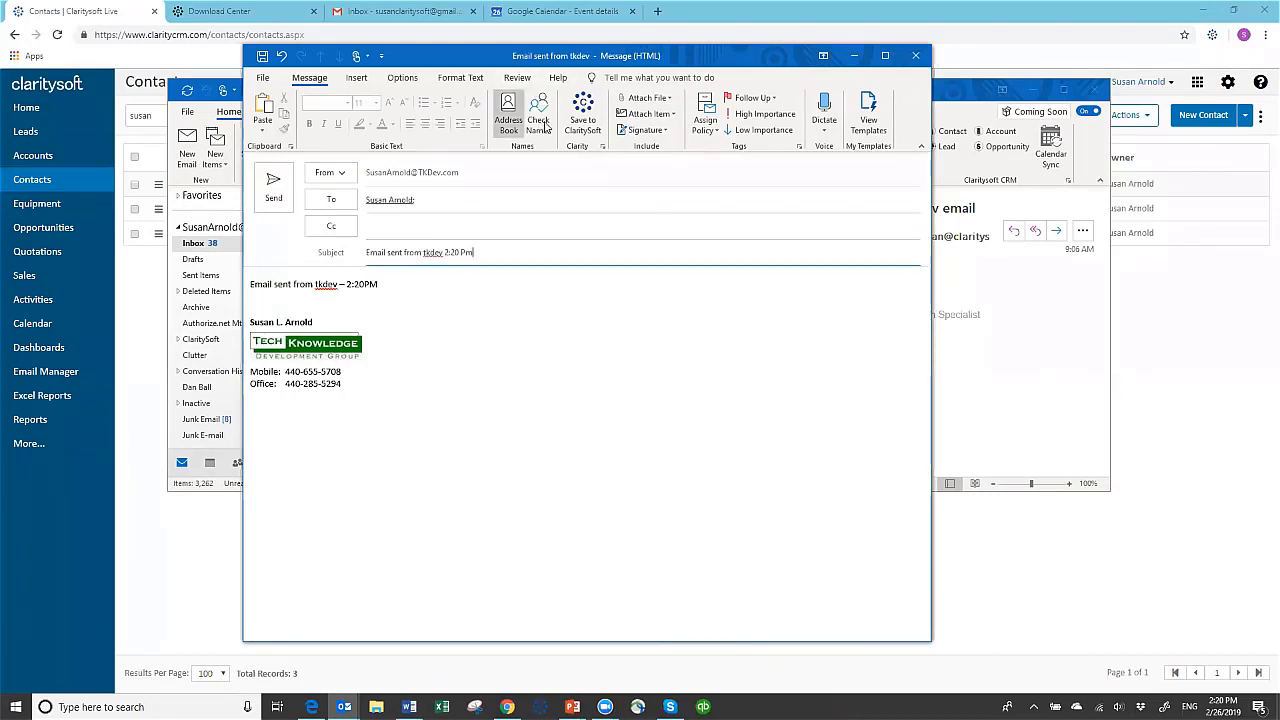
Save the drafted email to Claritysoft as an Email activity attached to the existing Claritysoft LLC contact, found by searching the contact's name
left_click(583, 112)
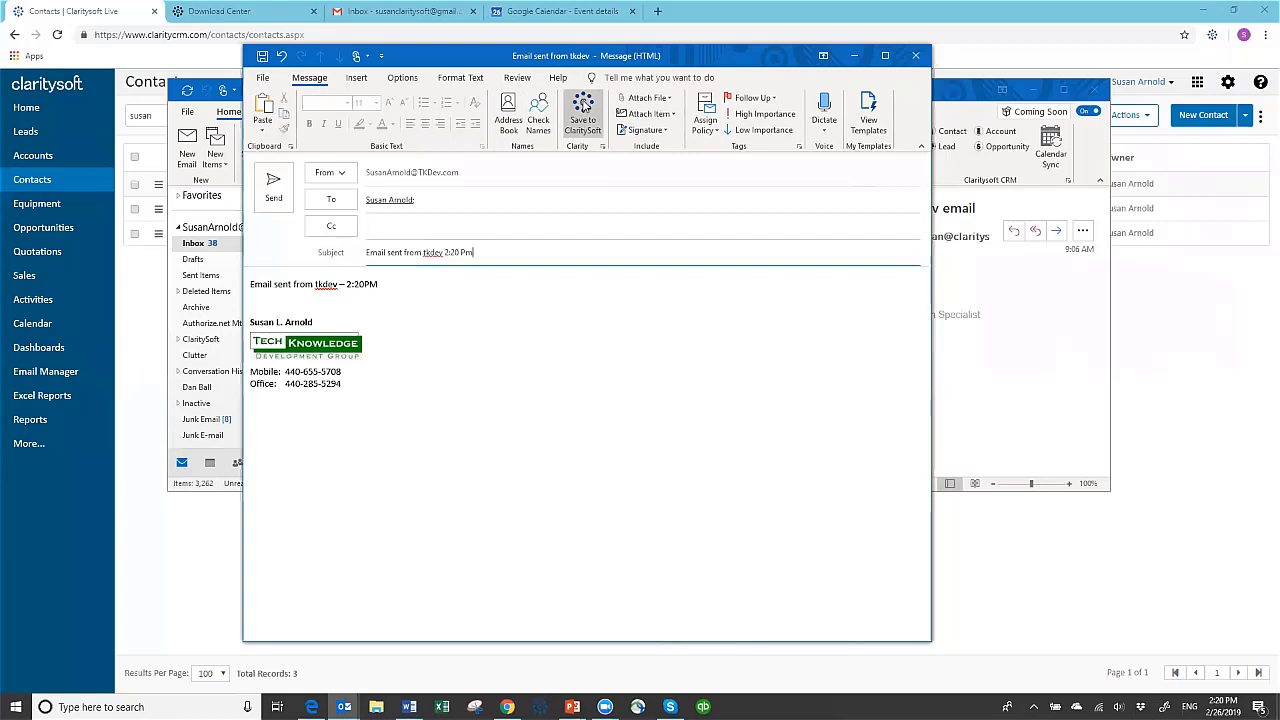
left_click(584, 118)
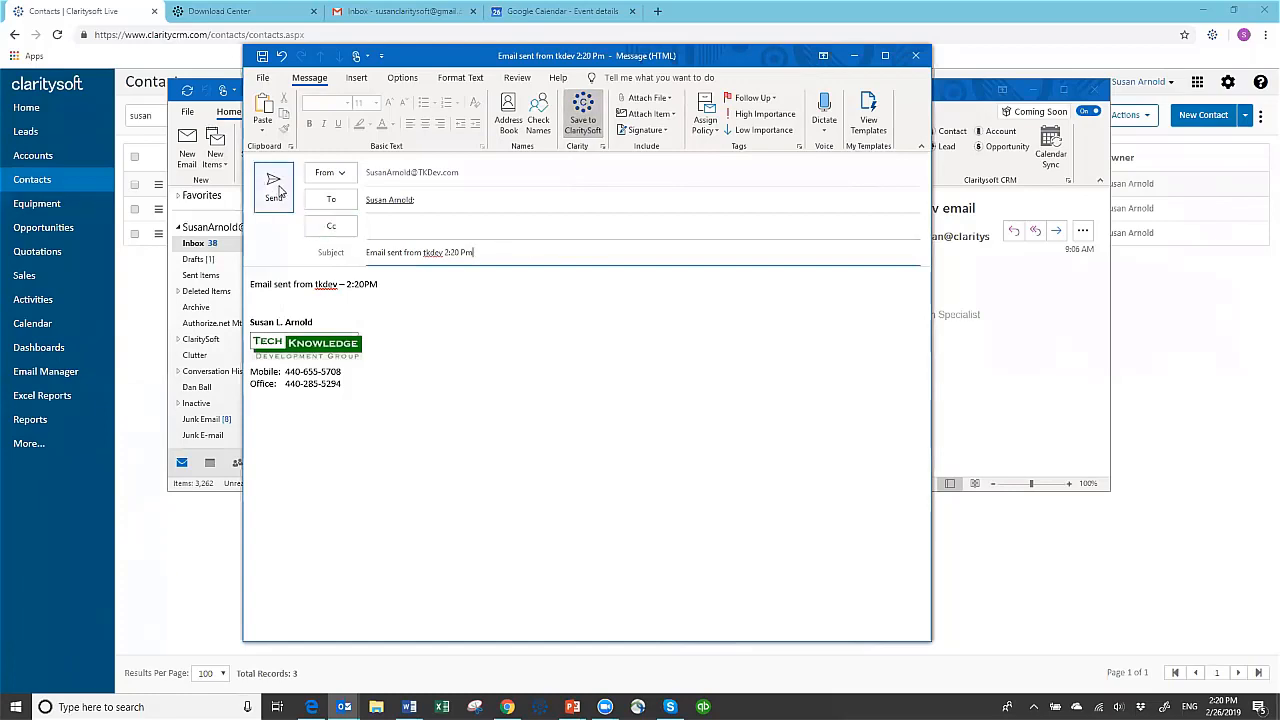
left_click(276, 184)
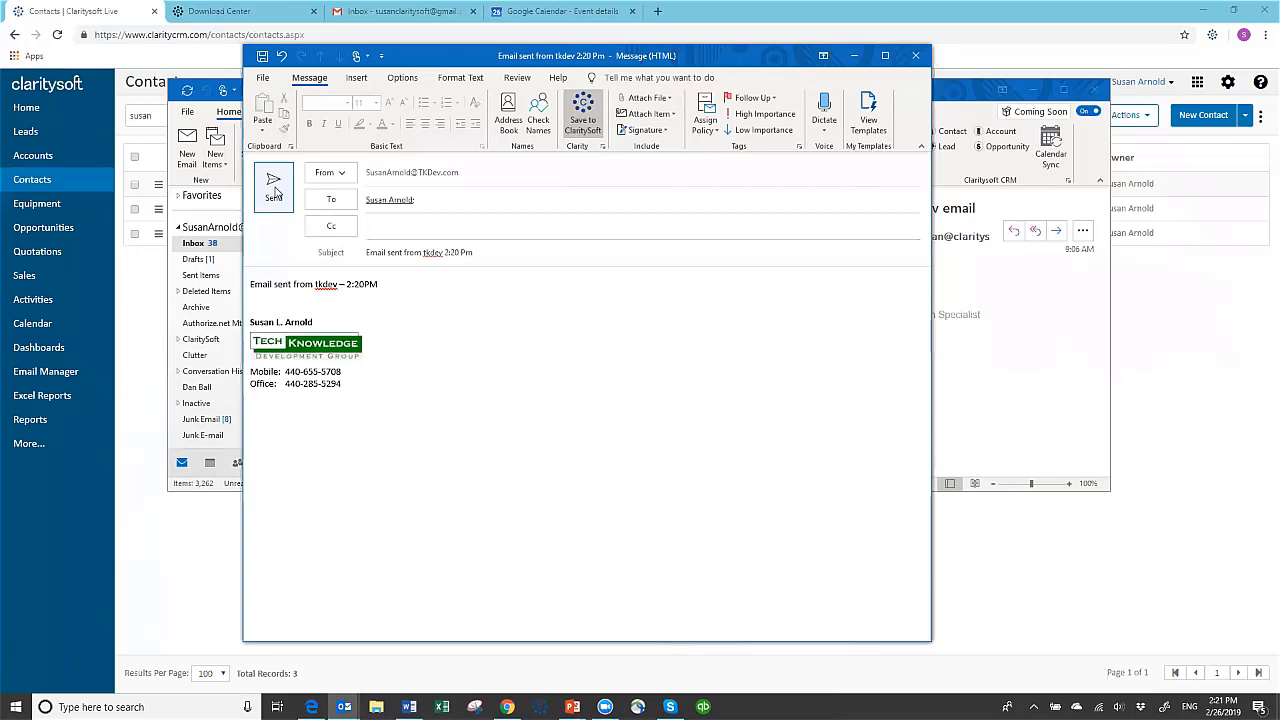
left_click(577, 120)
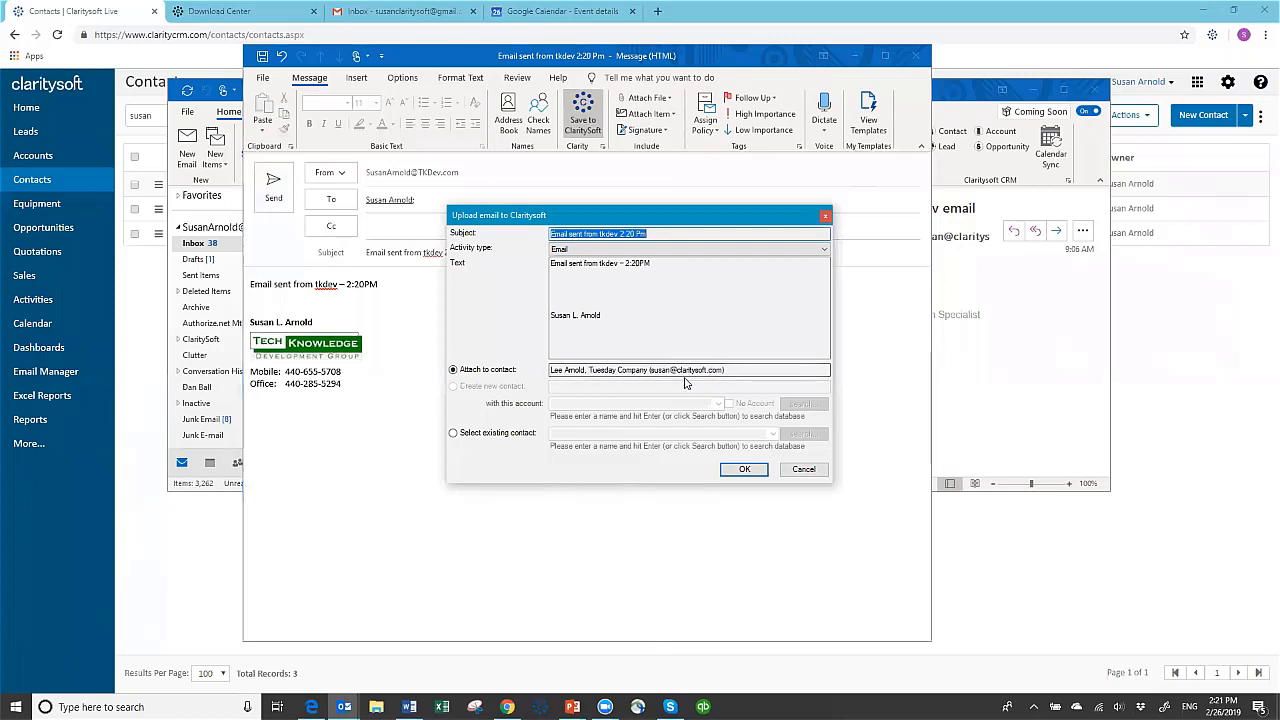
left_click(453, 433)
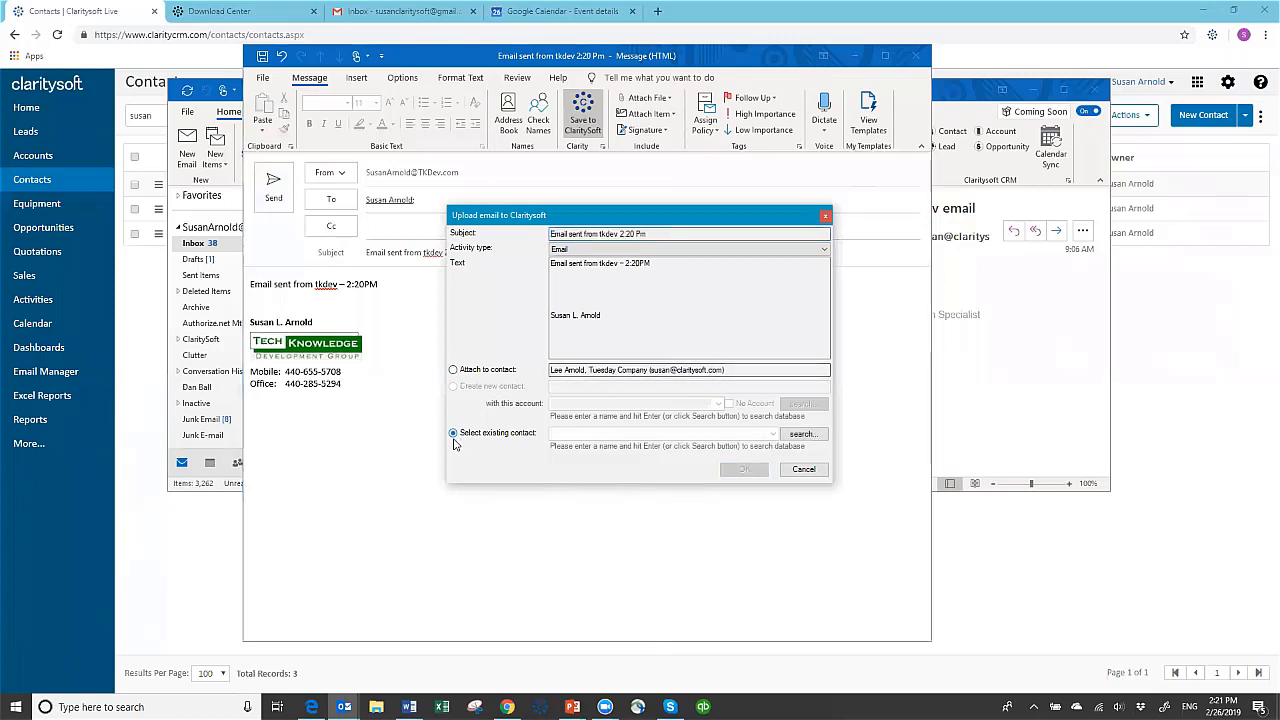
left_click(580, 434)
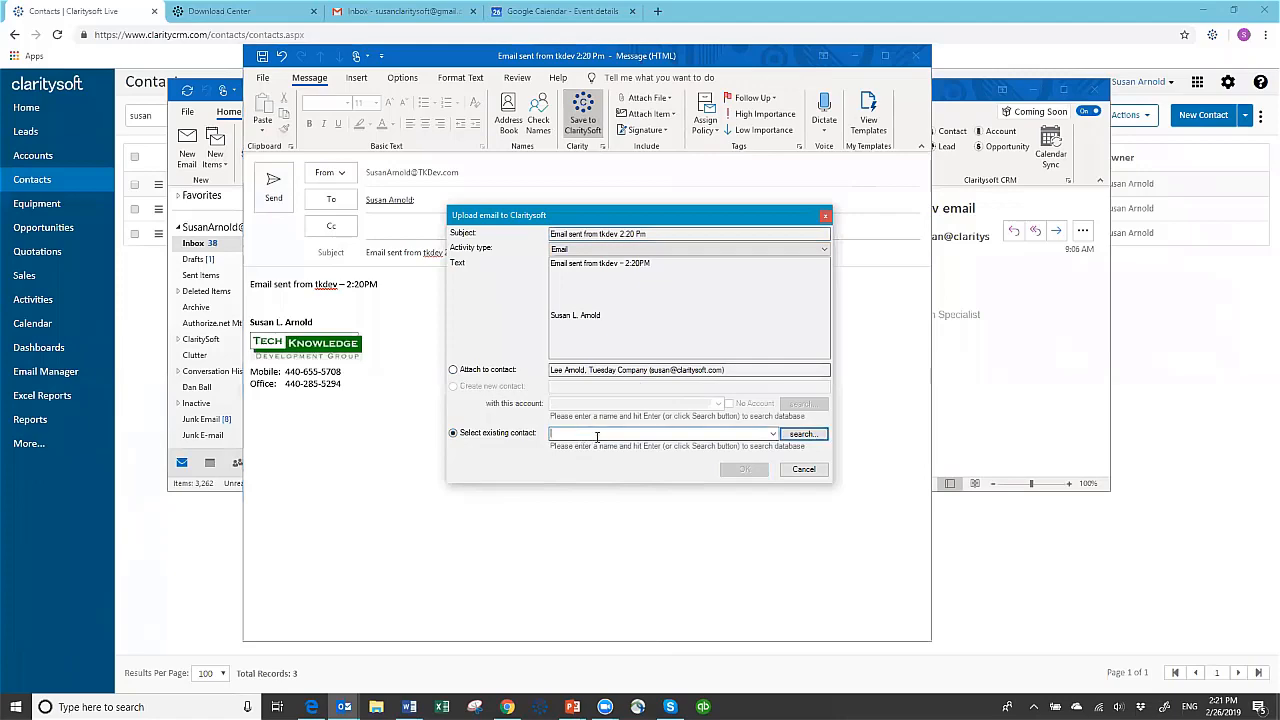
key("Return")
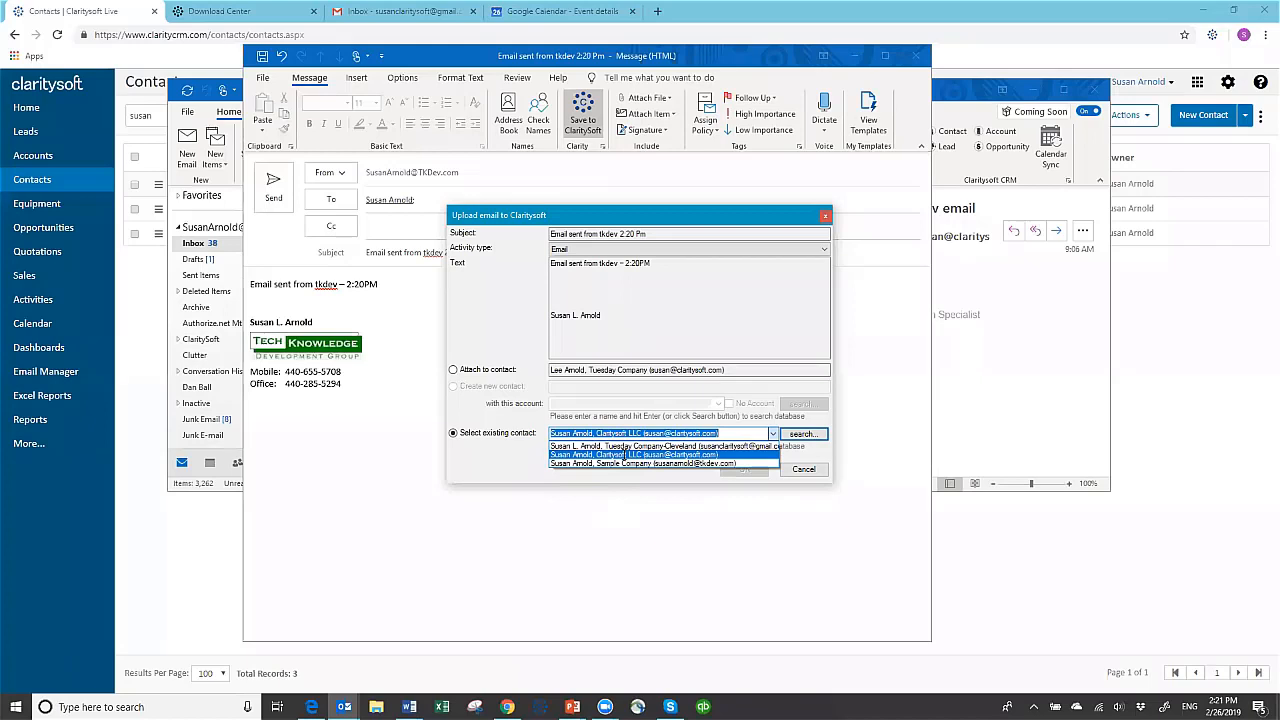
left_click(626, 456)
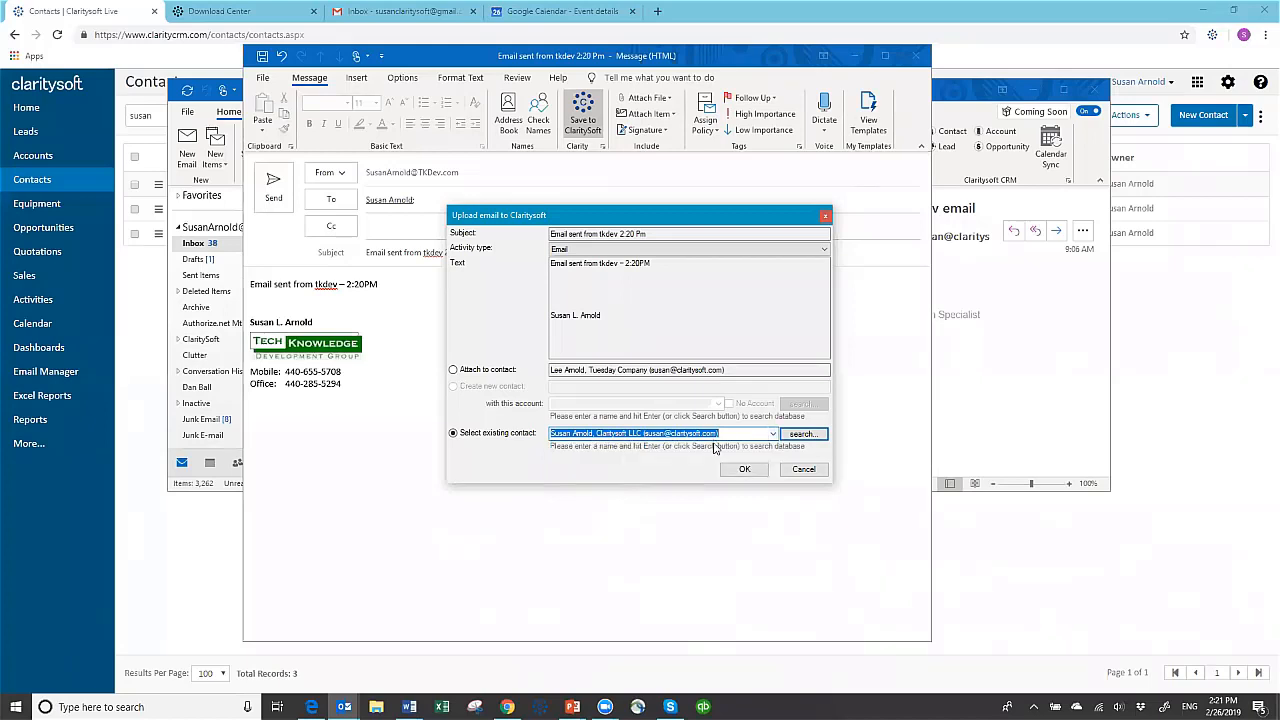
left_click(744, 470)
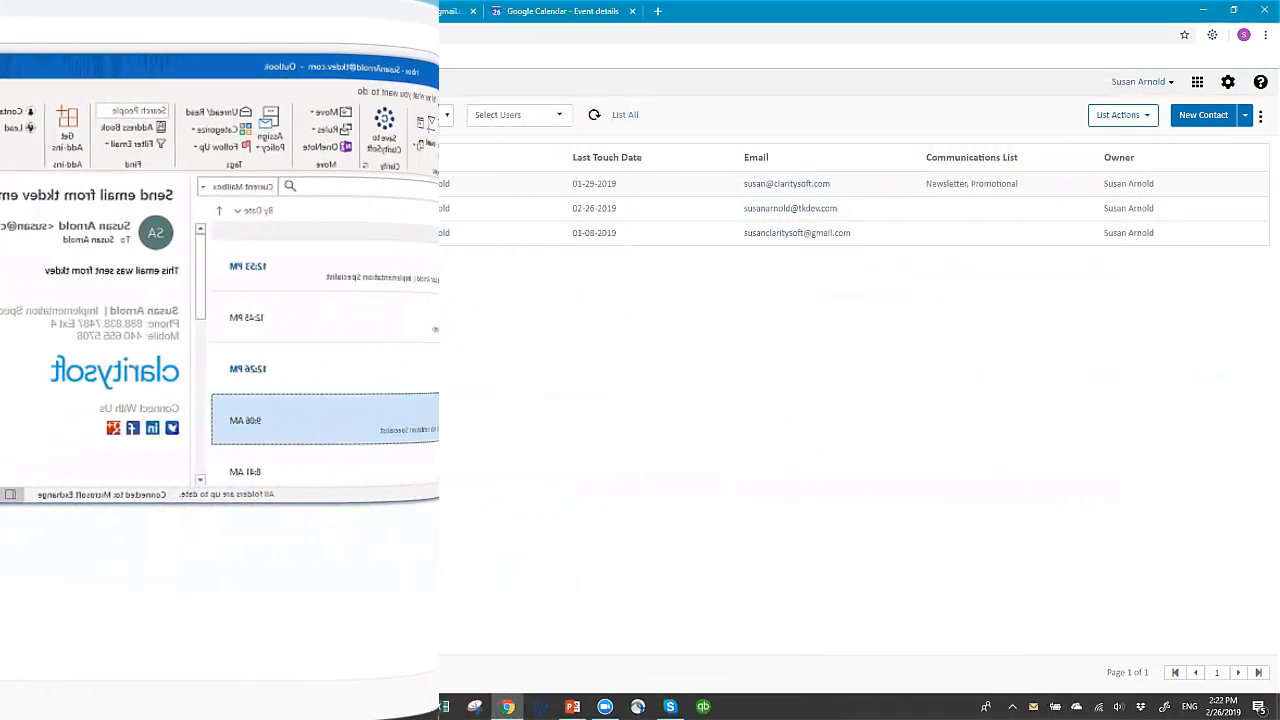
View the closed activities of the Claritysoft LLC contact in Claritysoft CRM and open the saved email "Email sent from tkdev 2:20 Pm"
left_click(265, 223)
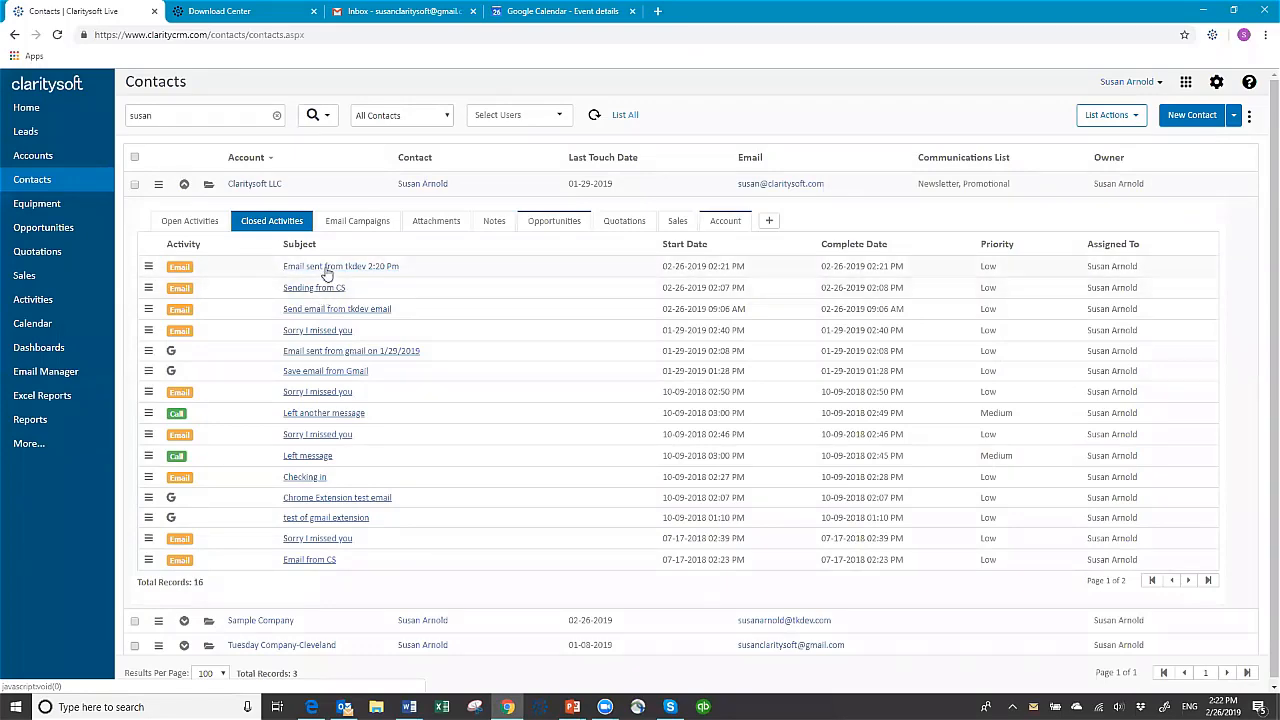
left_click(326, 268)
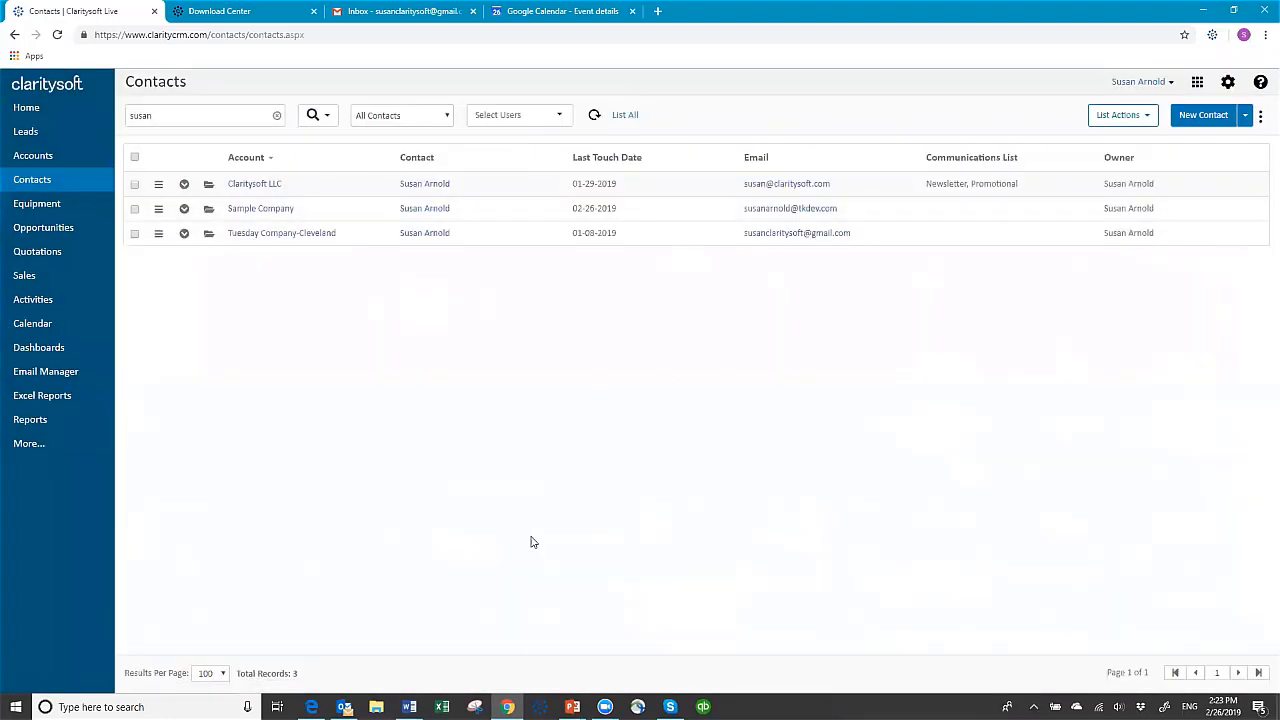
In Outlook, send the contact's claritysoft.com address a new email with the subject "Email to save to Opportunity"
mouse_move(344, 706)
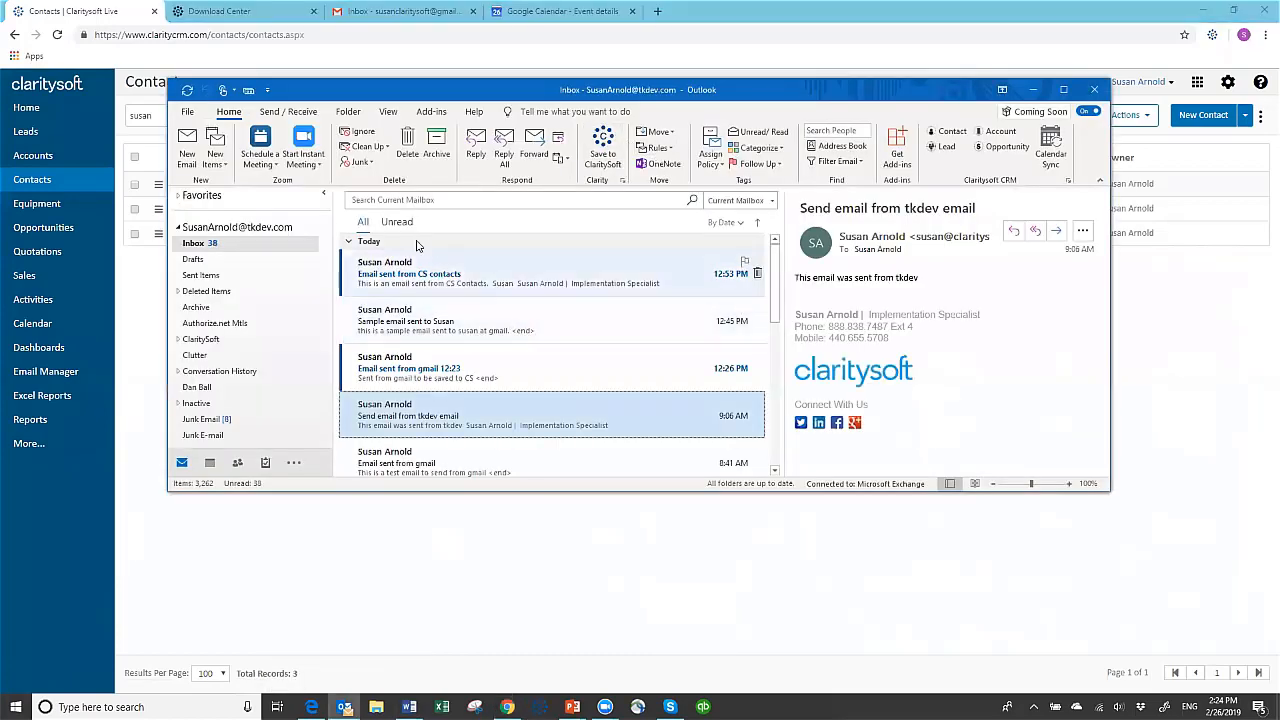
left_click(186, 145)
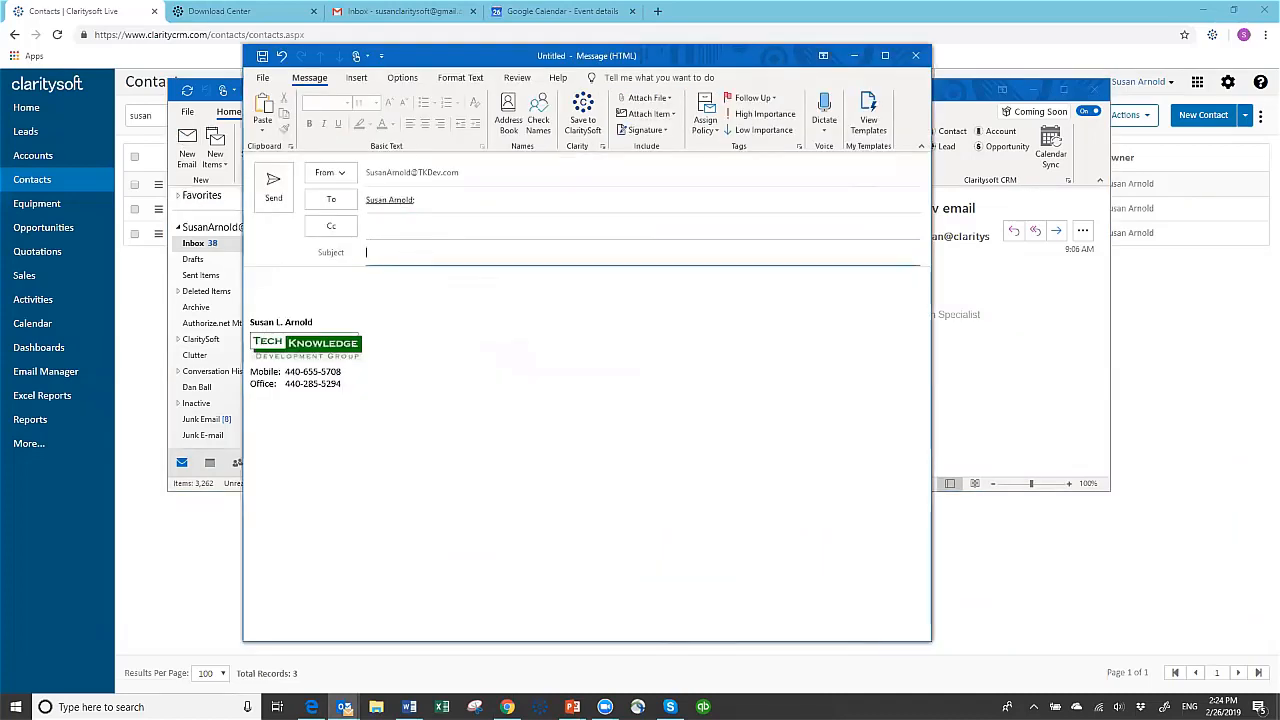
type("Email to save to Opportunity")
left_click(270, 185)
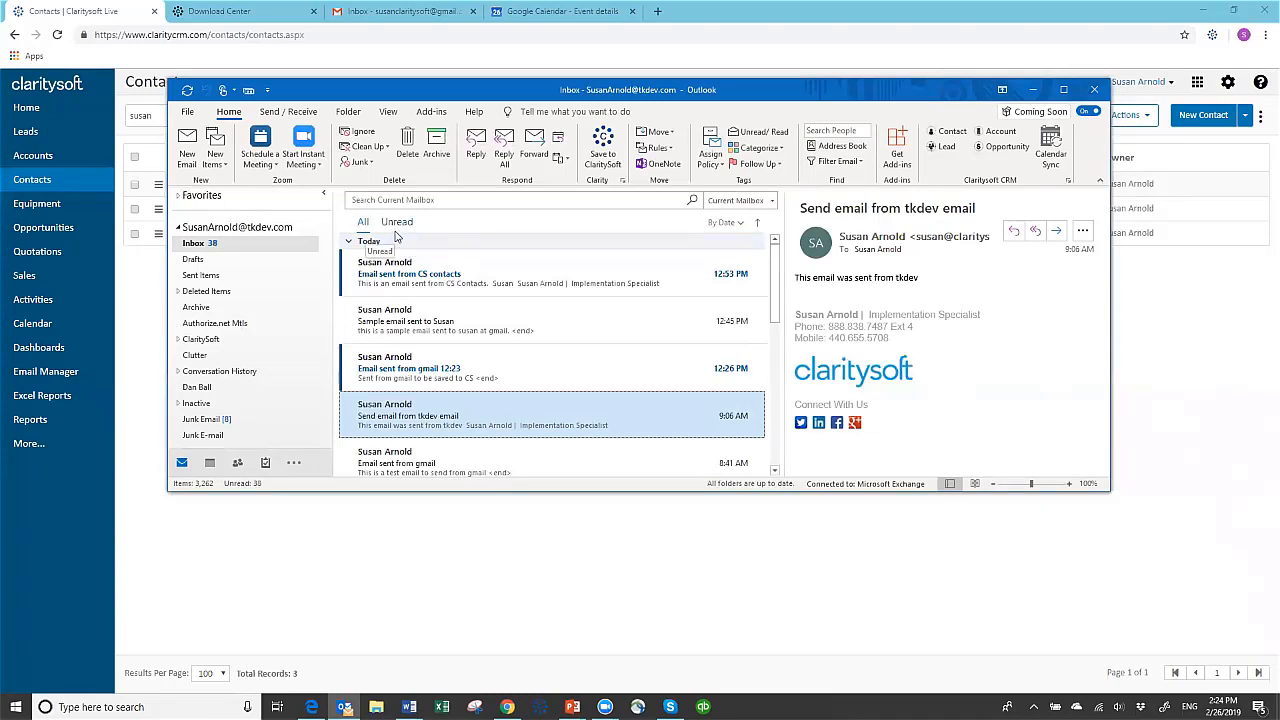
Save the sent email "Email to save to Opportunity" to the Claritysoft LLC account's opportunity "Claritysoft Office Project" in Claritysoft CRM
left_click(206, 276)
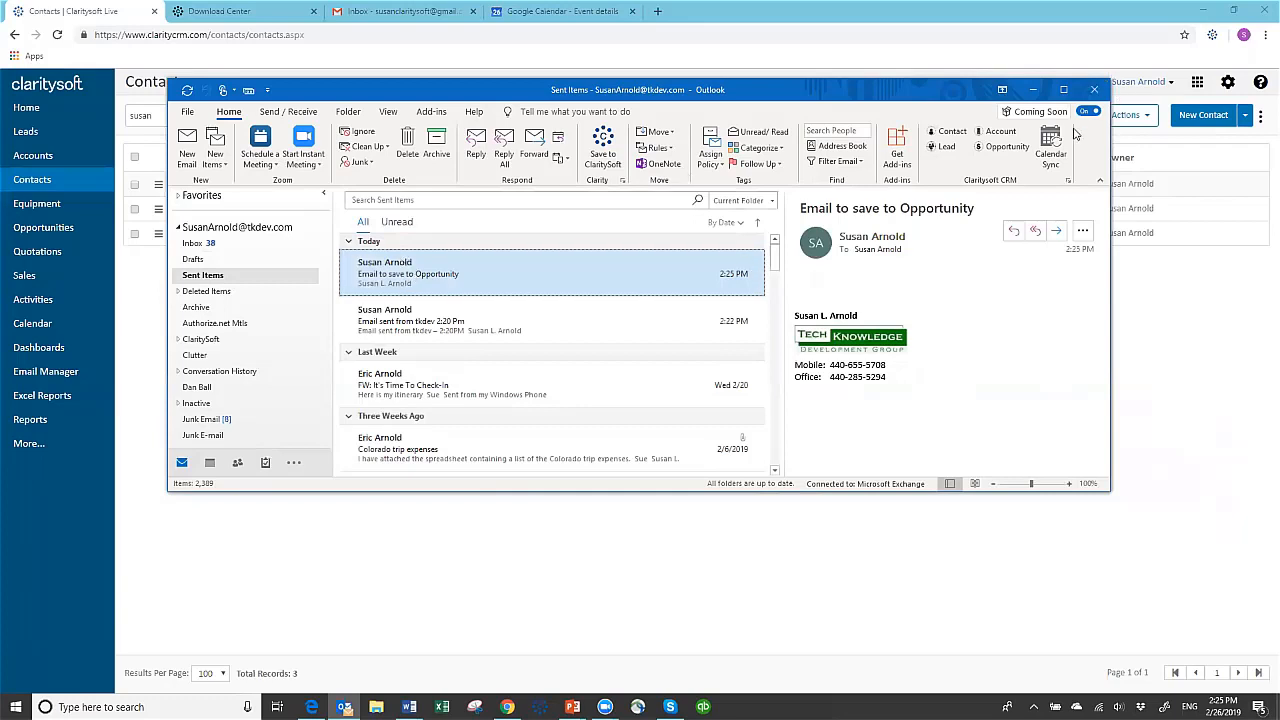
left_click(1001, 152)
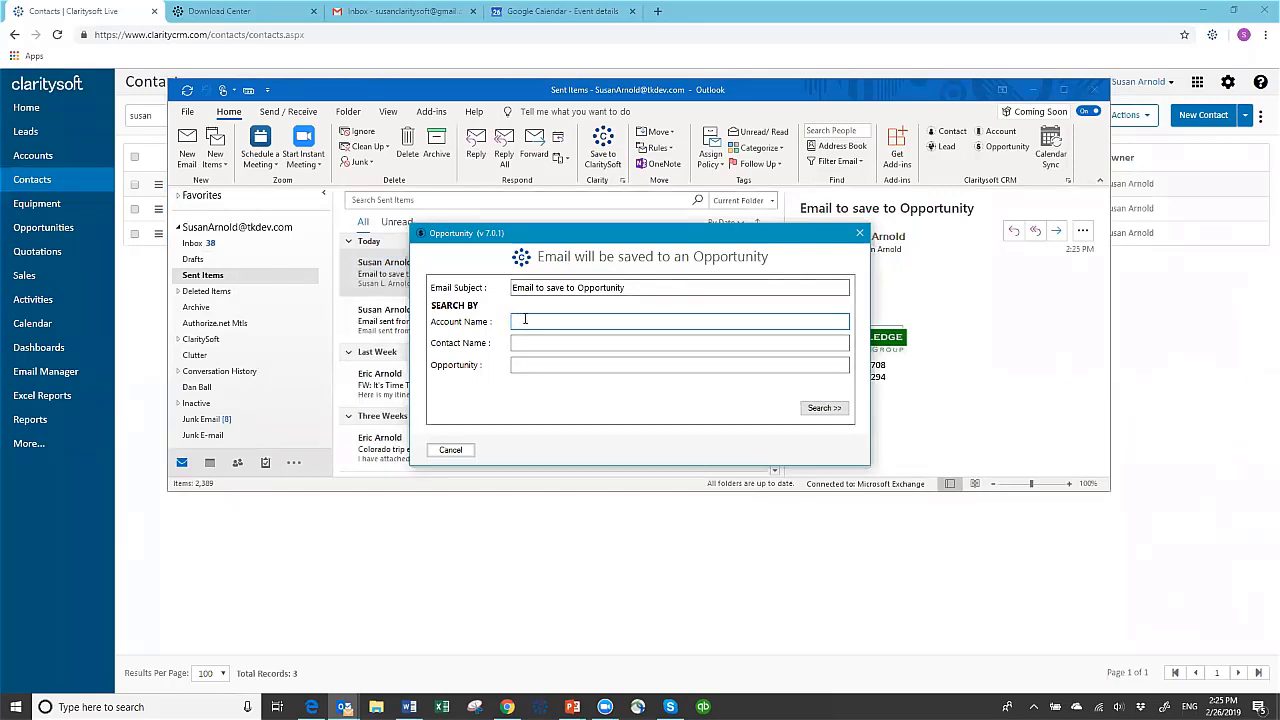
type("clarity")
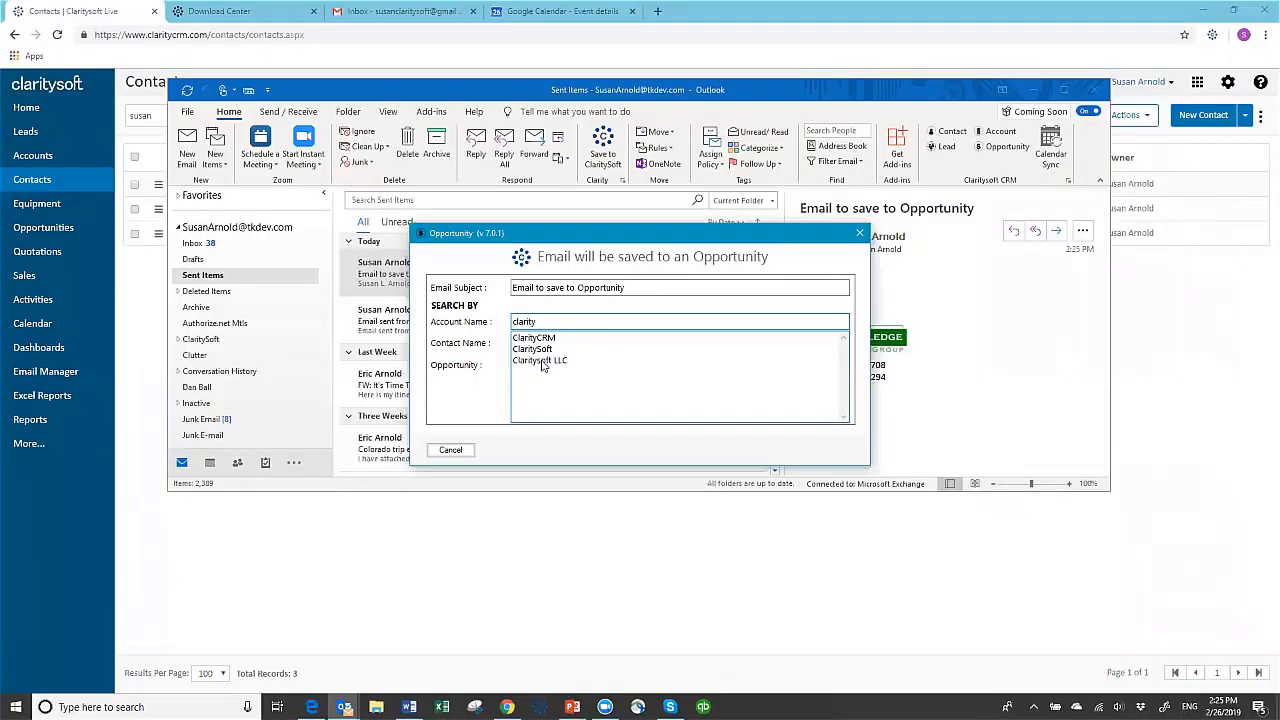
left_click(542, 360)
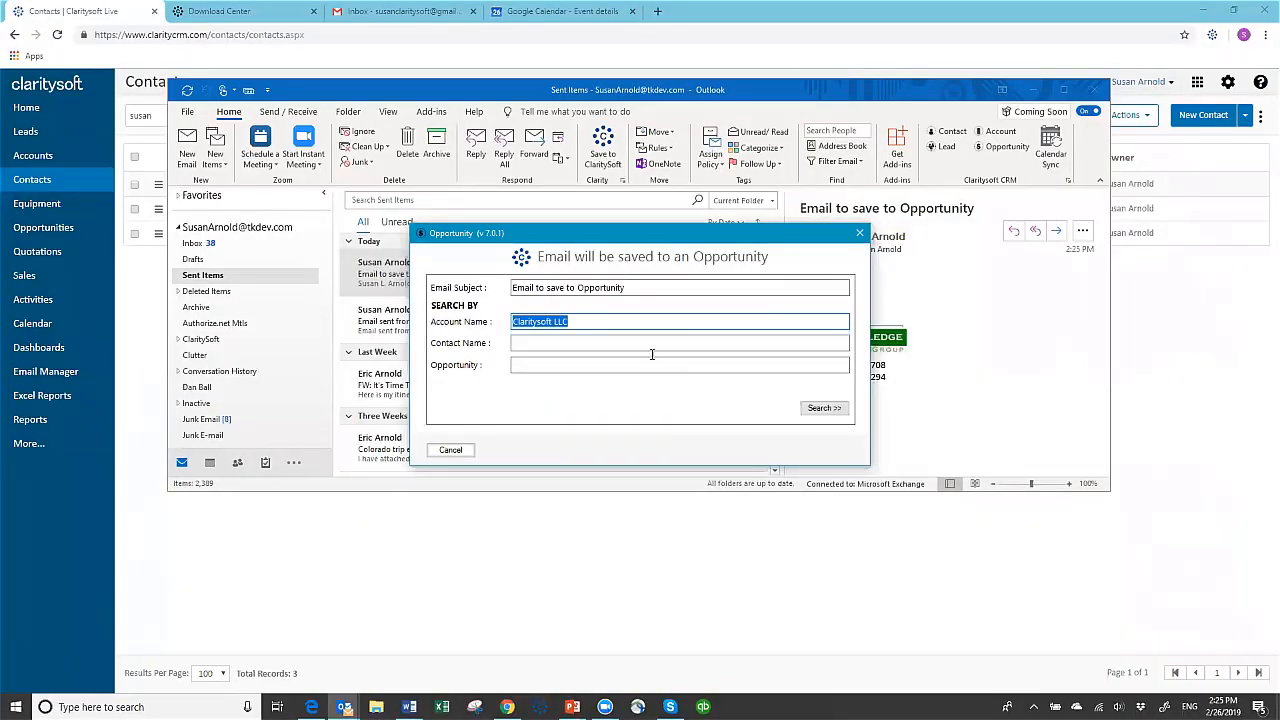
left_click(822, 408)
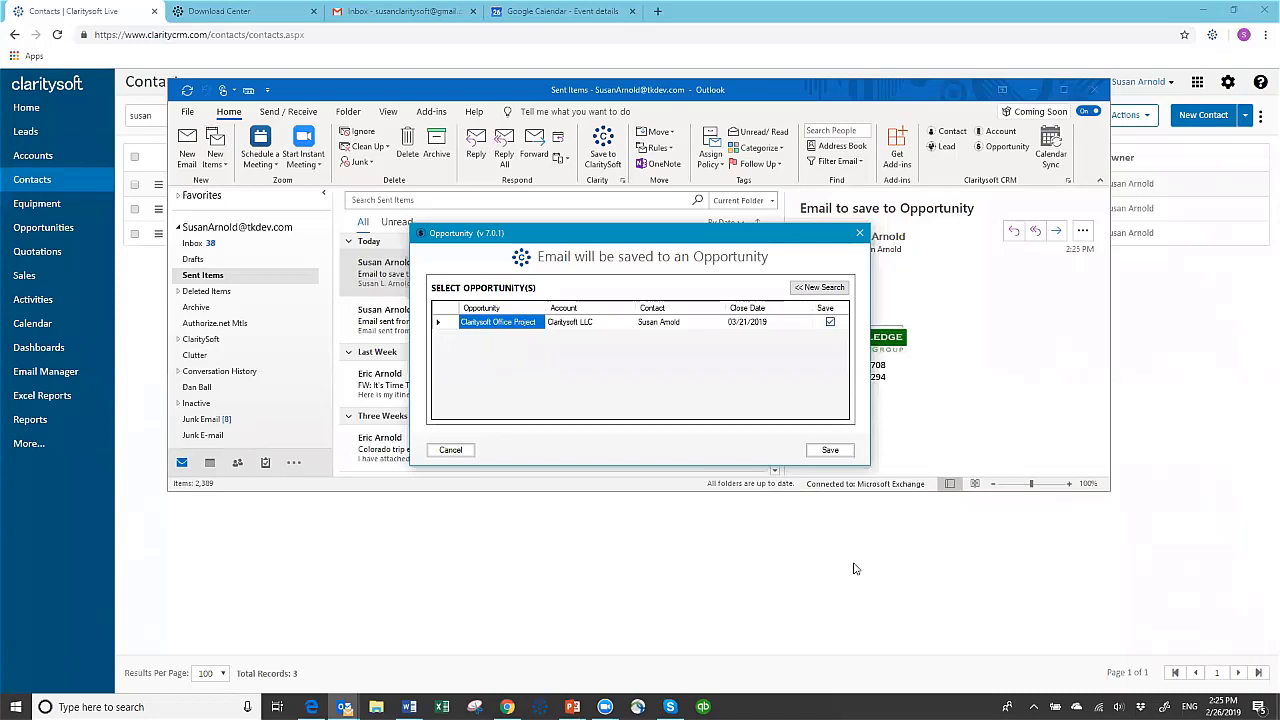
left_click(830, 451)
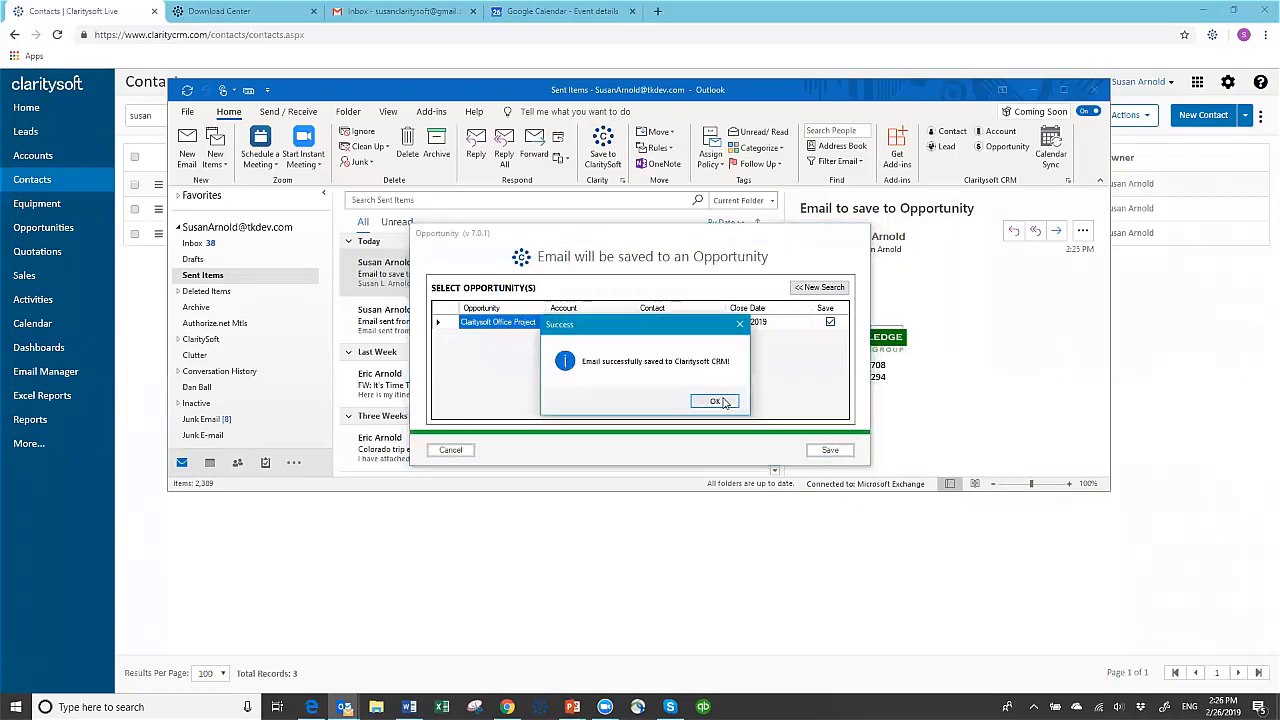
left_click(722, 402)
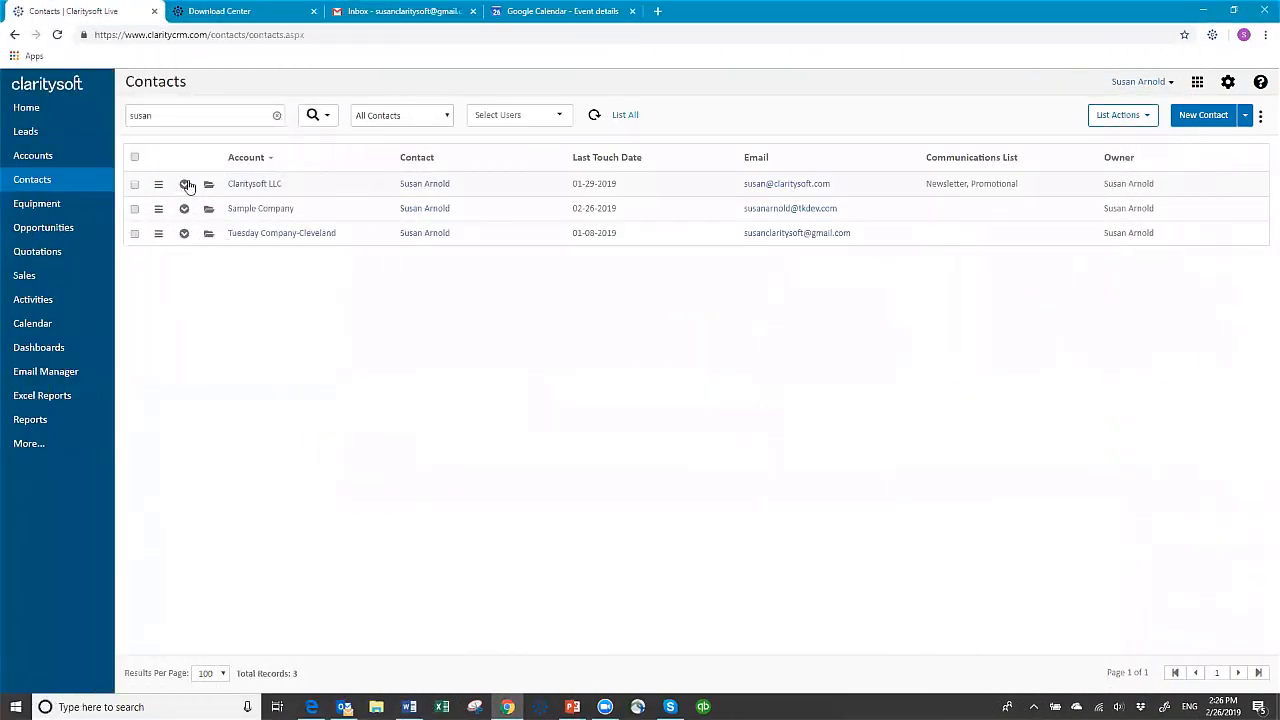
Open the Claritysoft LLC contact's "Claritysoft Office Project" opportunity in the CRM and view its saved email and its details
left_click(184, 185)
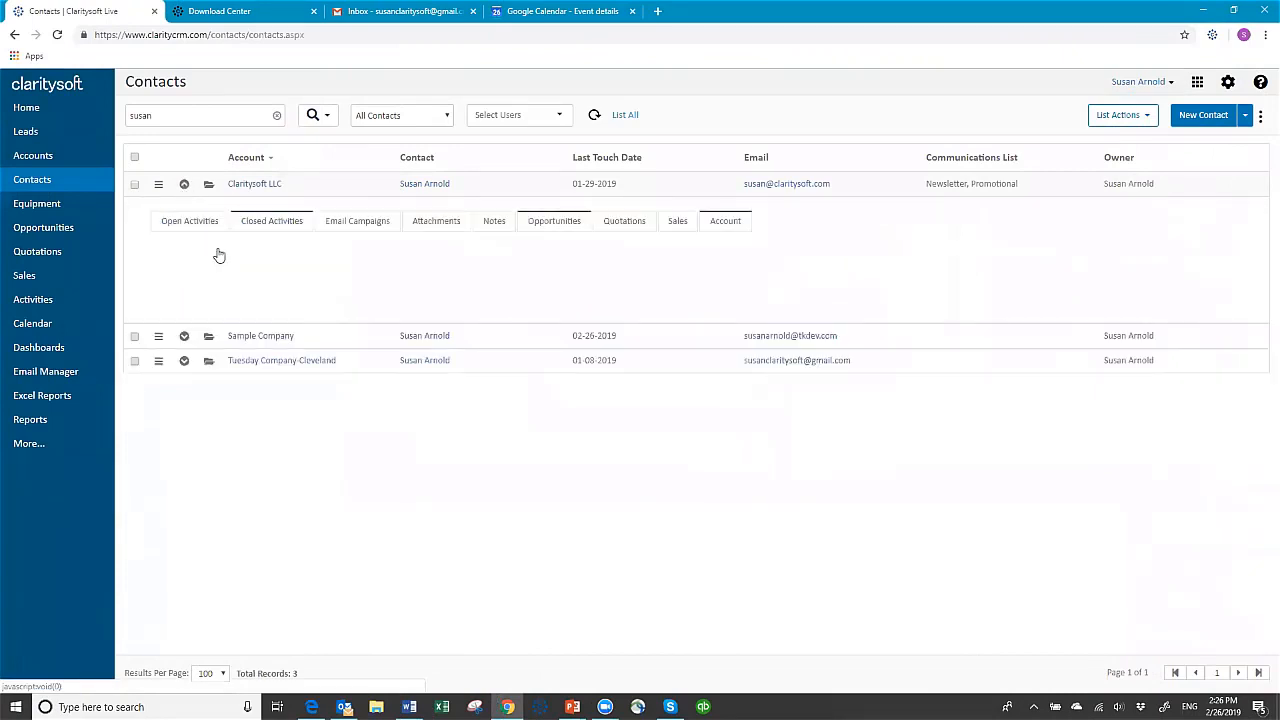
left_click(561, 225)
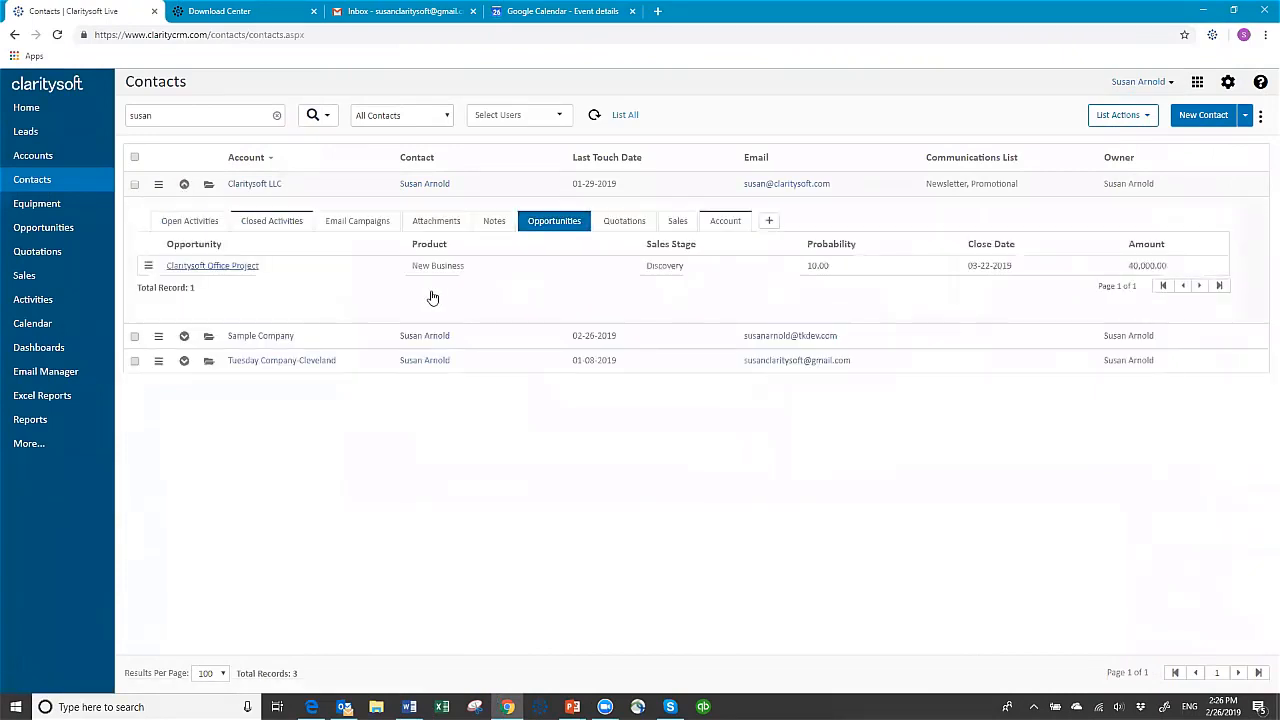
left_click(212, 266)
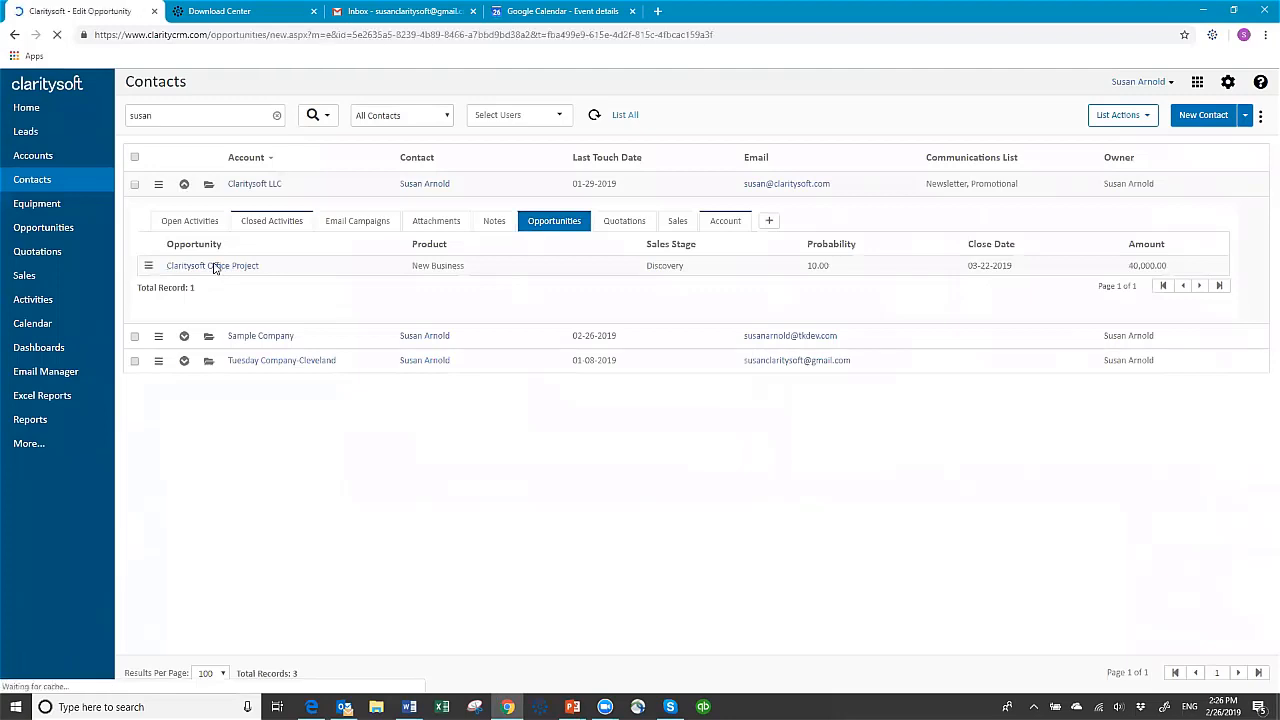
left_click(414, 245)
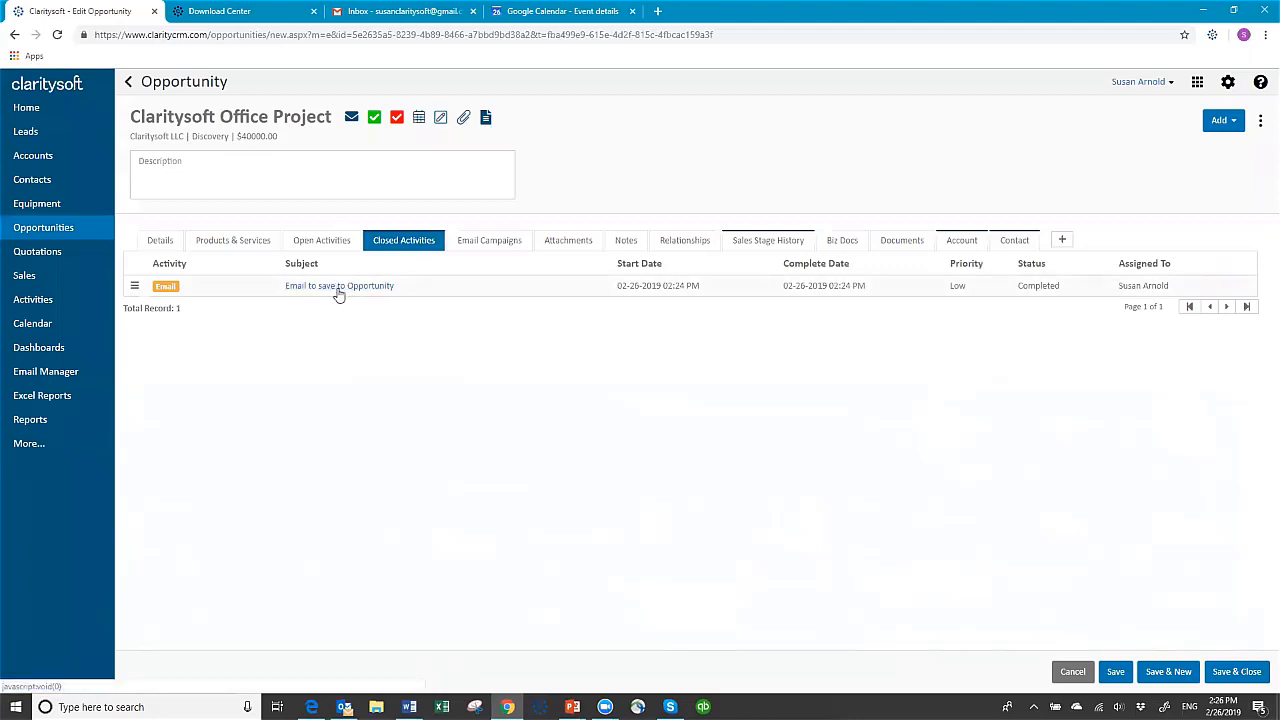
left_click(338, 290)
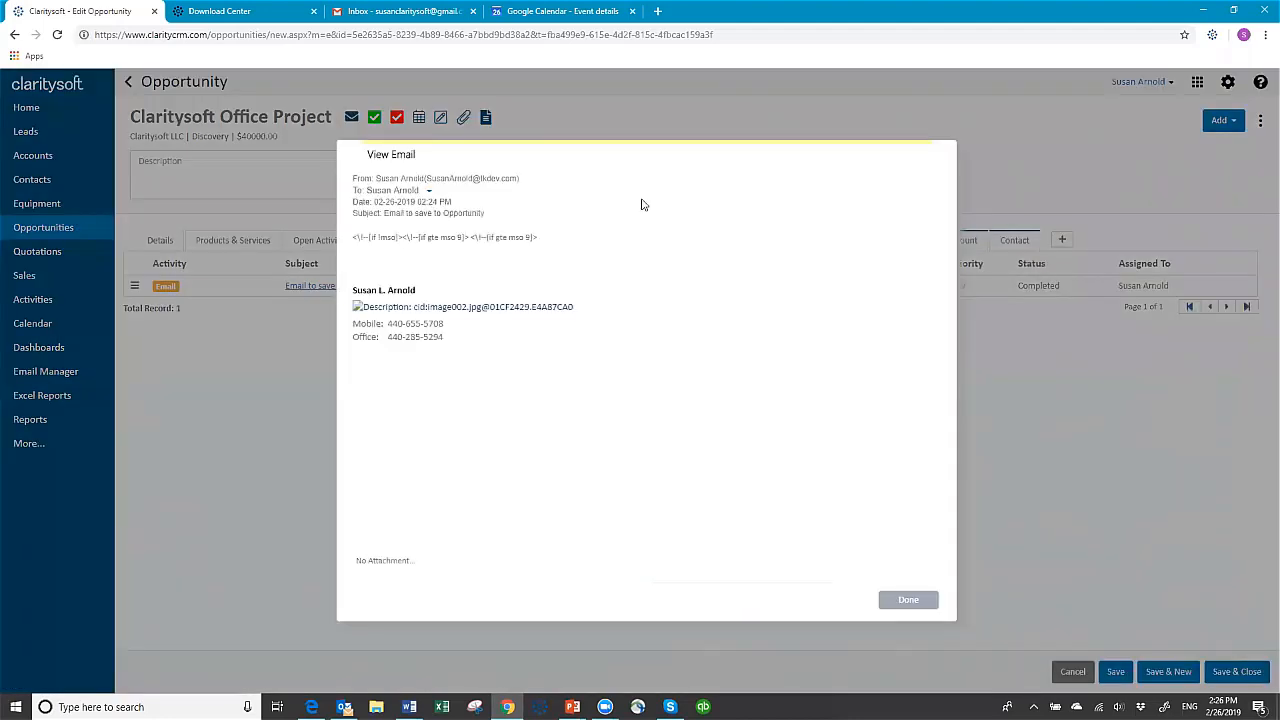
left_click(908, 601)
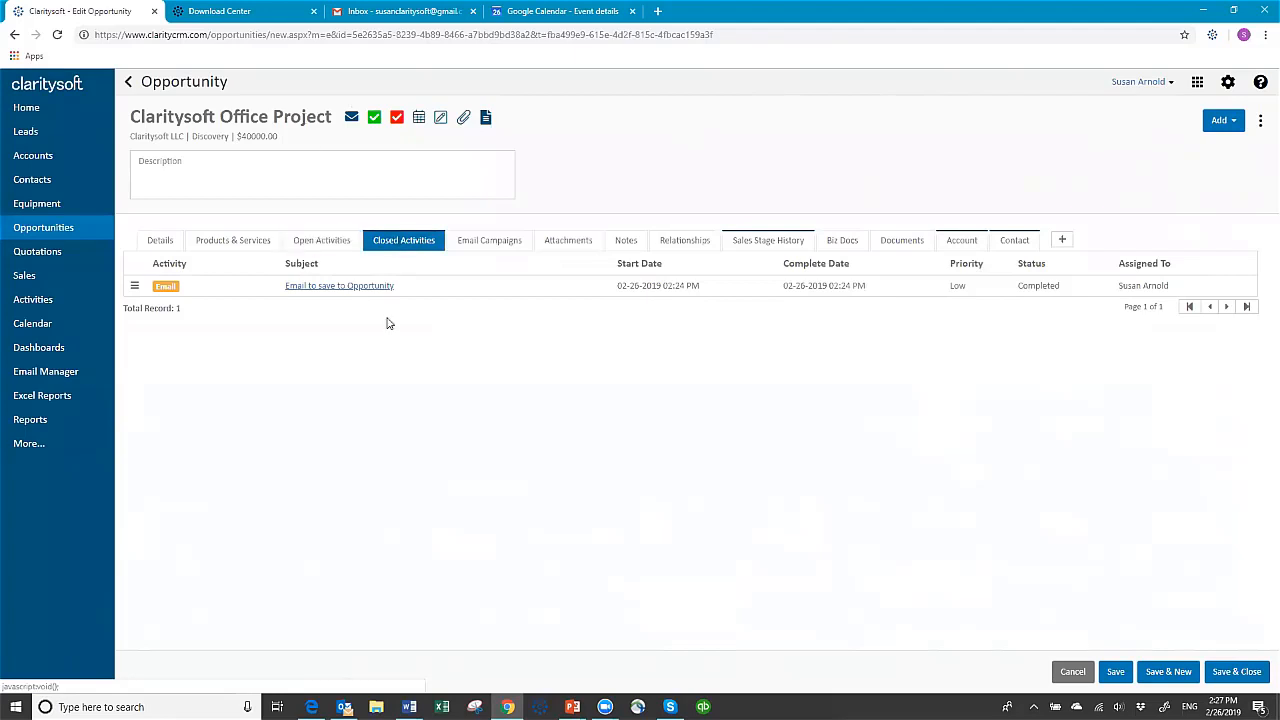
left_click(160, 244)
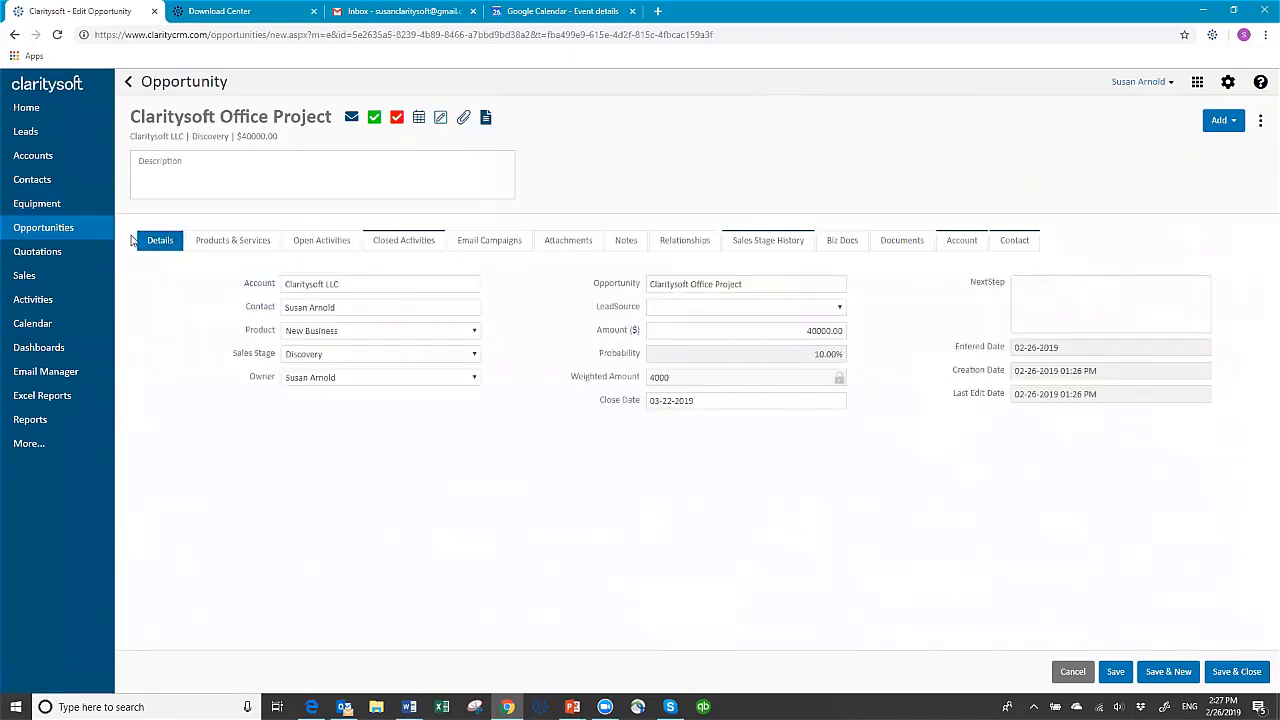
left_click(387, 238)
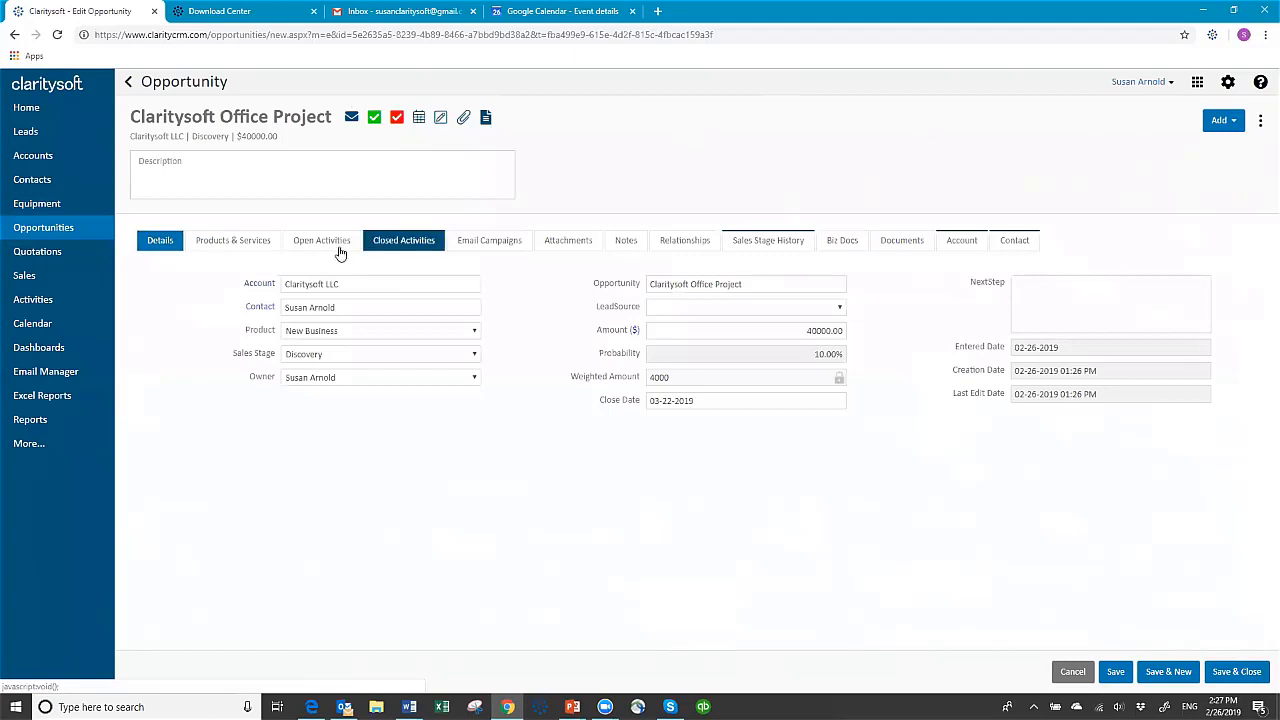
left_click(339, 250)
Leave the opportunity without saving and view the Claritysoft LLC contact's closed activities, then collapse the contact
left_click(1058, 670)
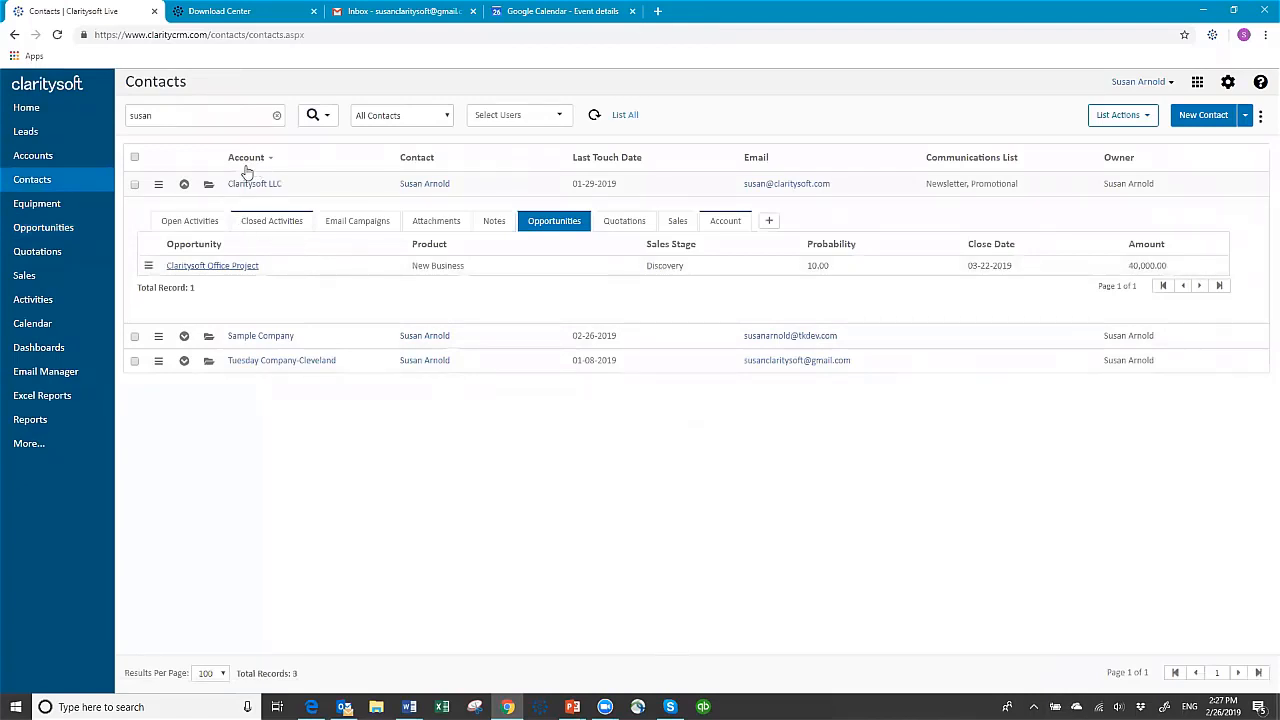
left_click(270, 224)
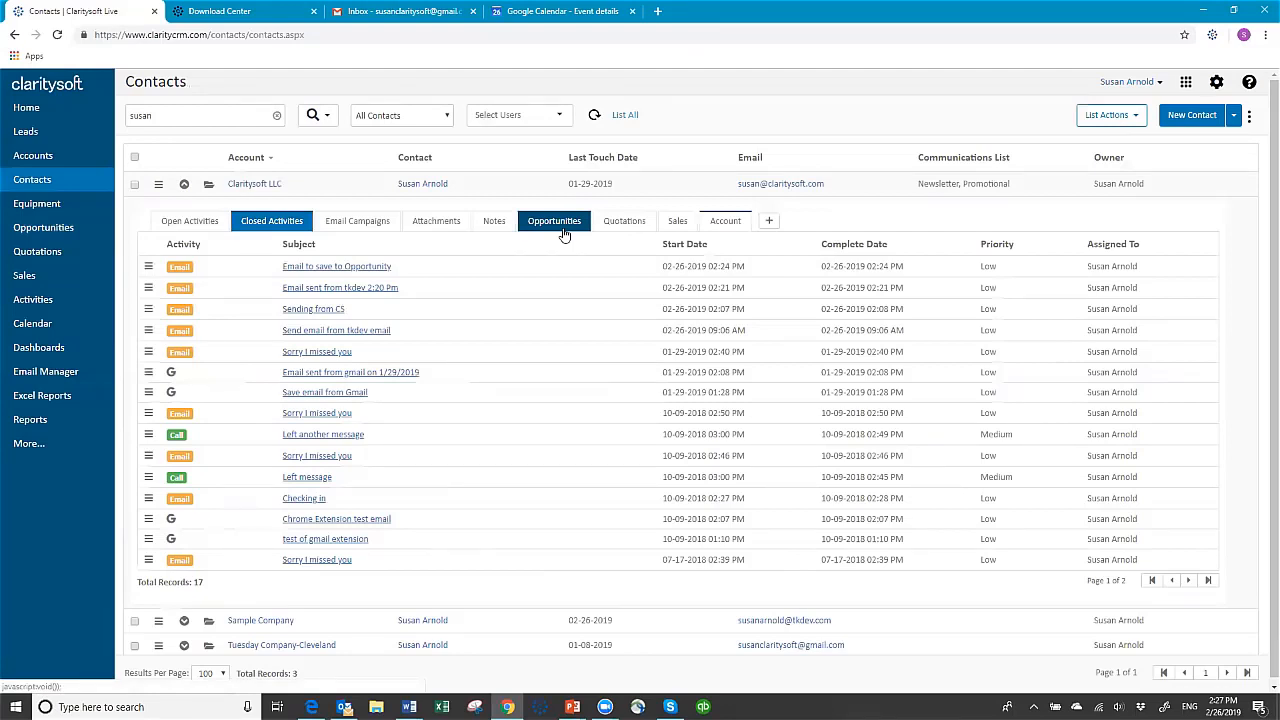
left_click(184, 186)
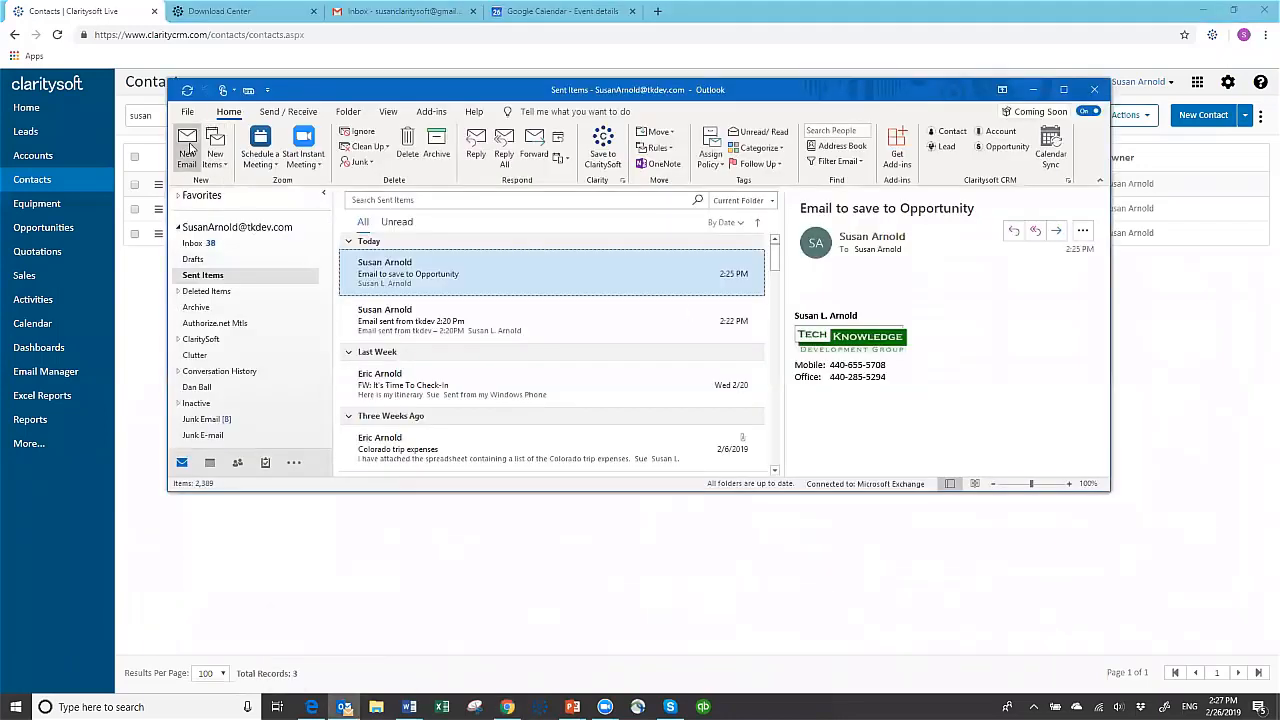
Send a new Outlook email with the subject "Save to Lead" to the contact's claritysoft.com address
left_click(190, 148)
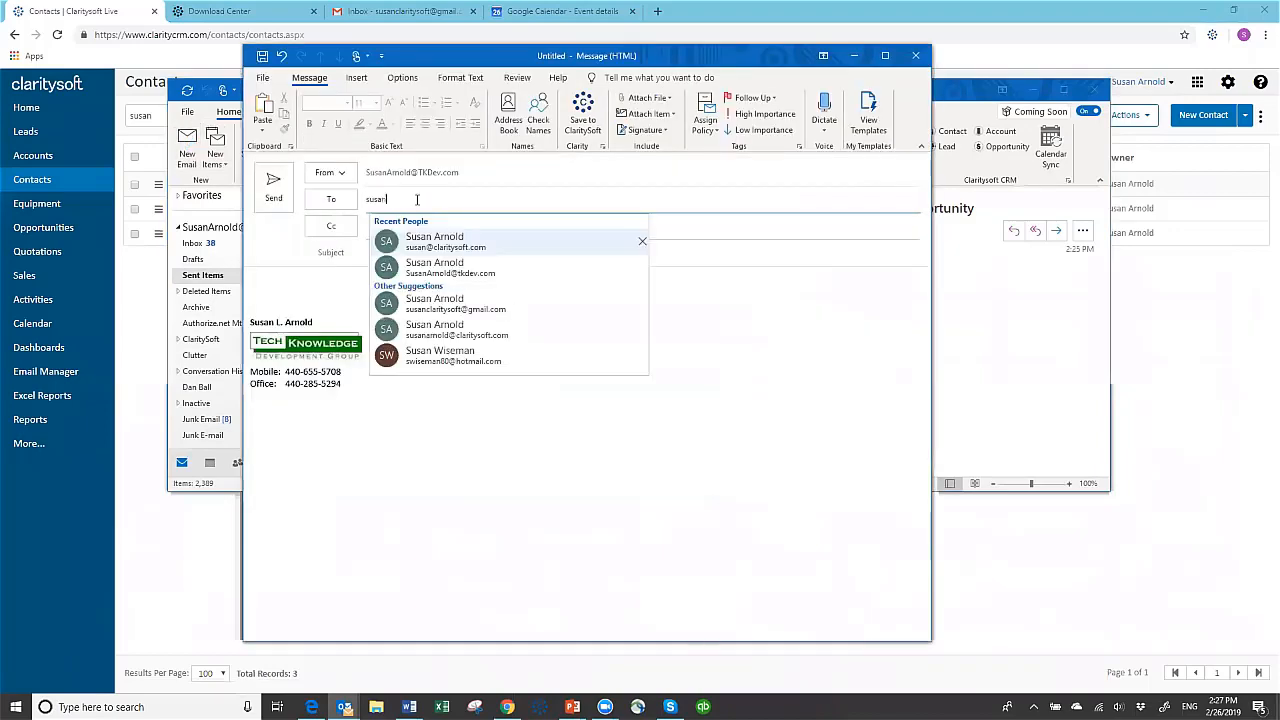
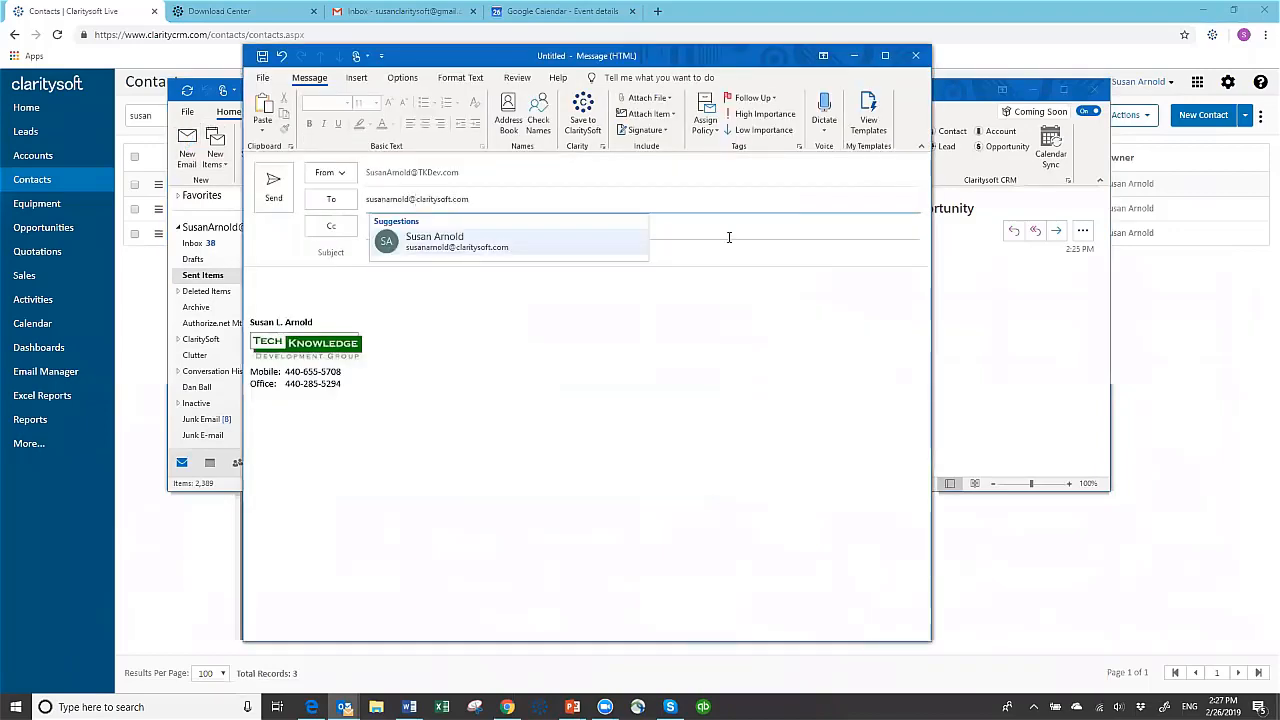
key("Tab")
key("Tab")
type("Save to Lead")
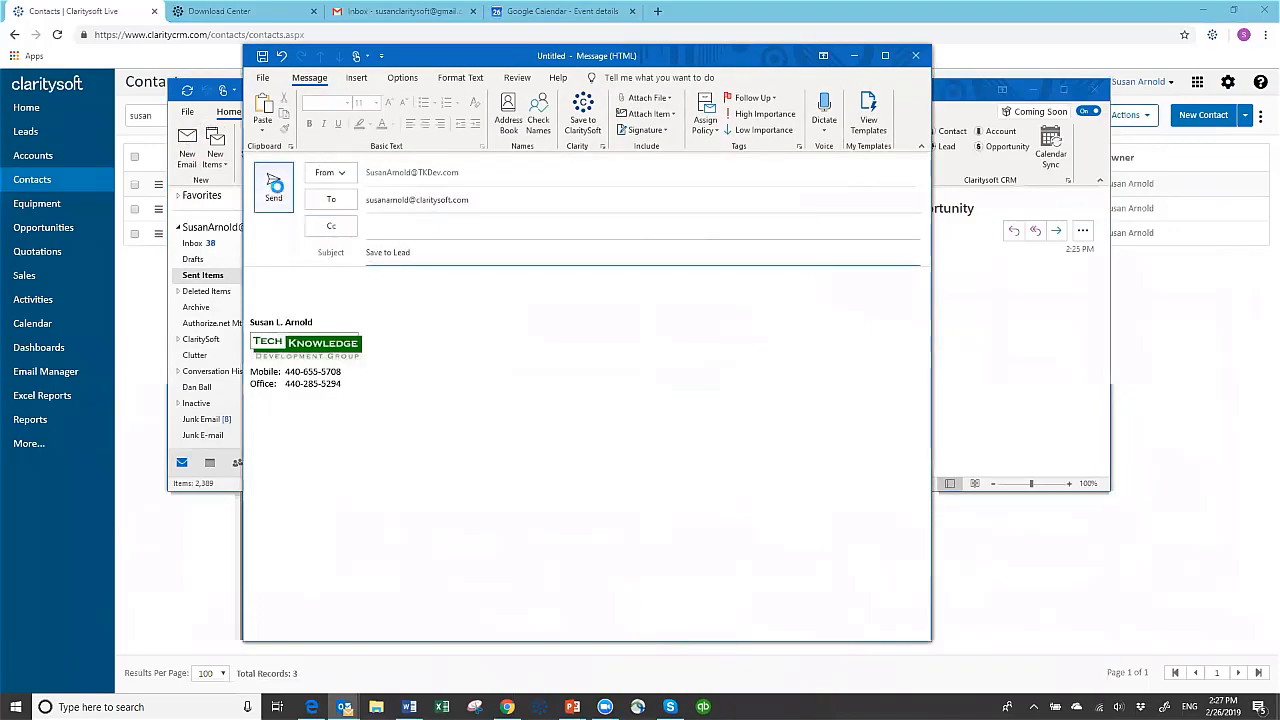
left_click(274, 185)
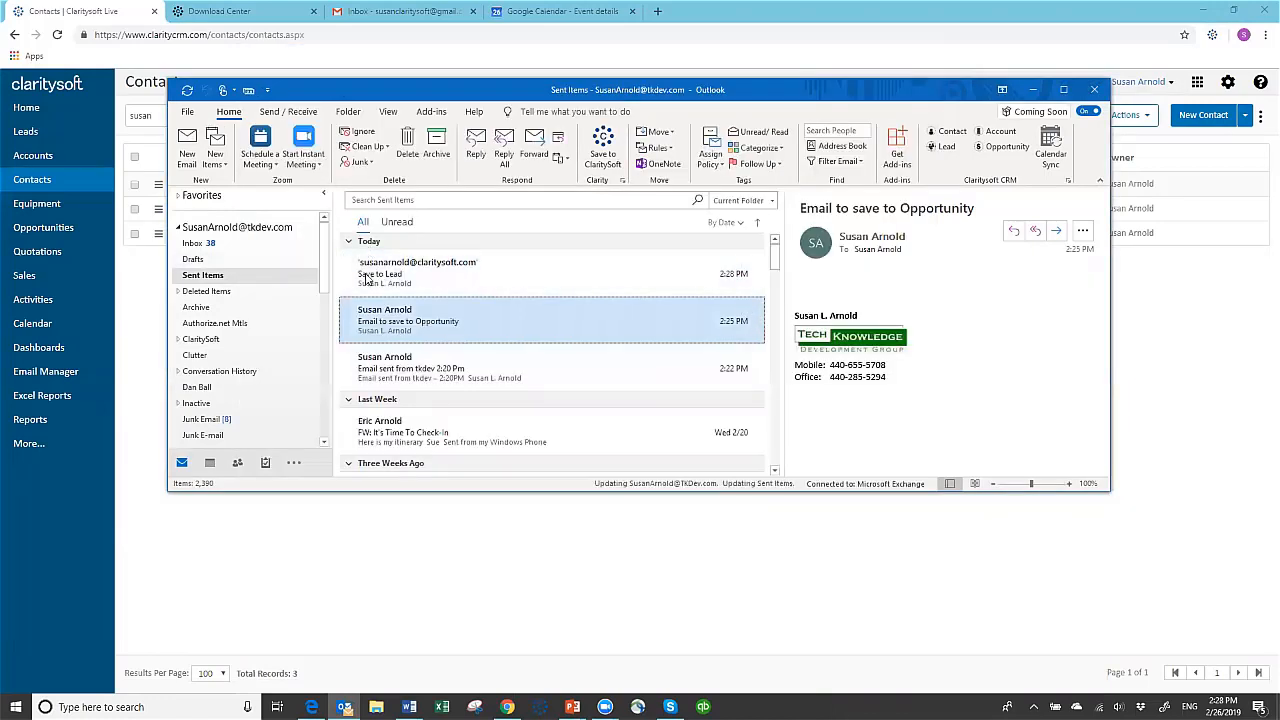
Save the sent email "Save to Lead" to the auto-detected lead at Try N Save in Claritysoft CRM
left_click(368, 280)
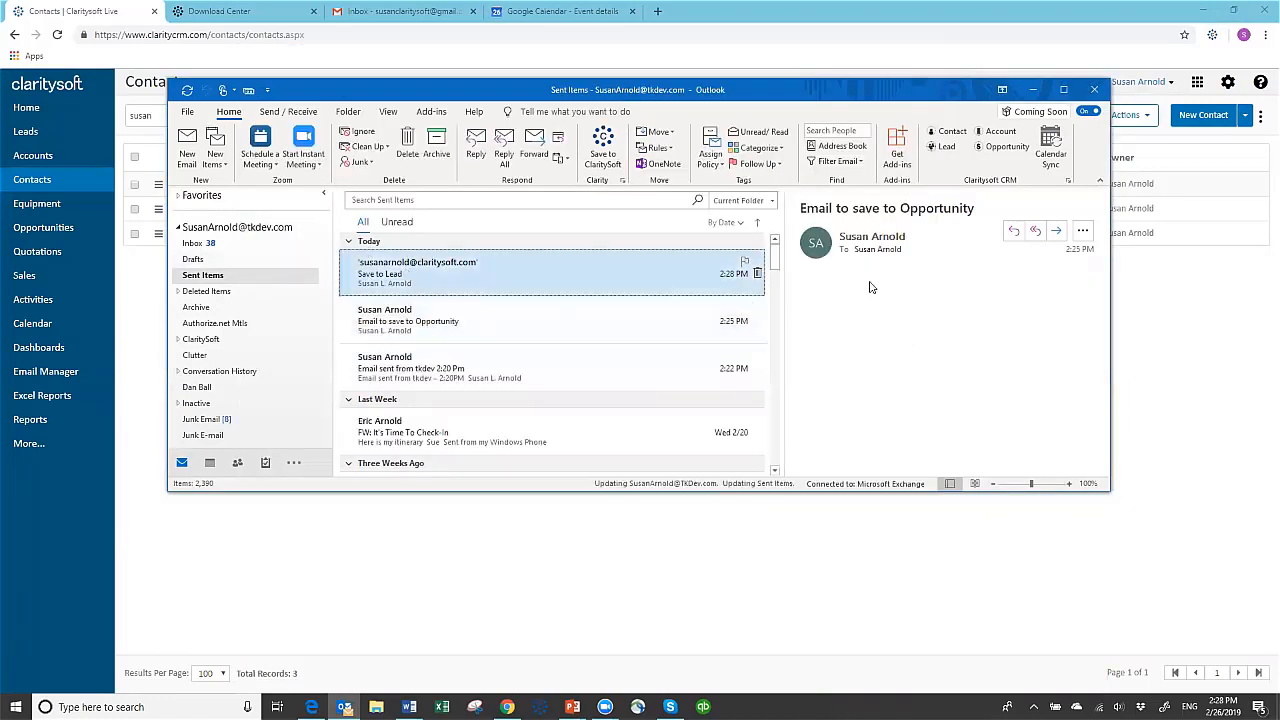
left_click(949, 147)
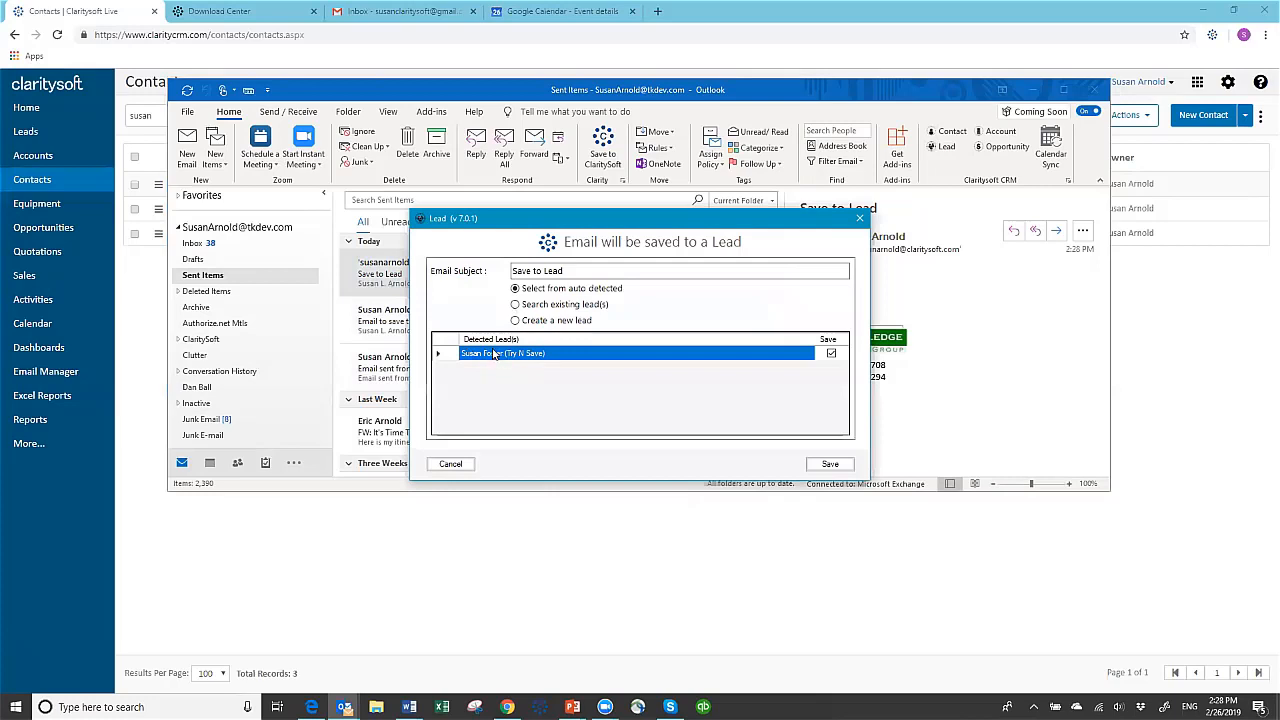
left_click(829, 465)
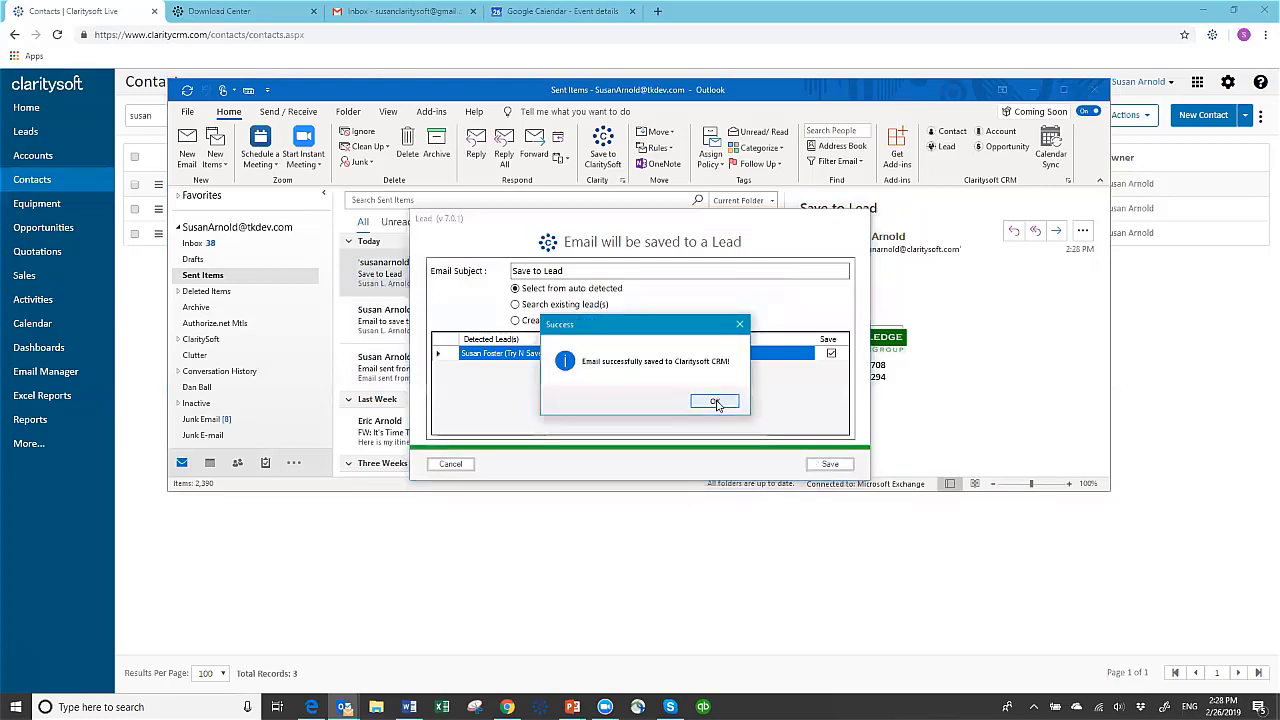
left_click(714, 402)
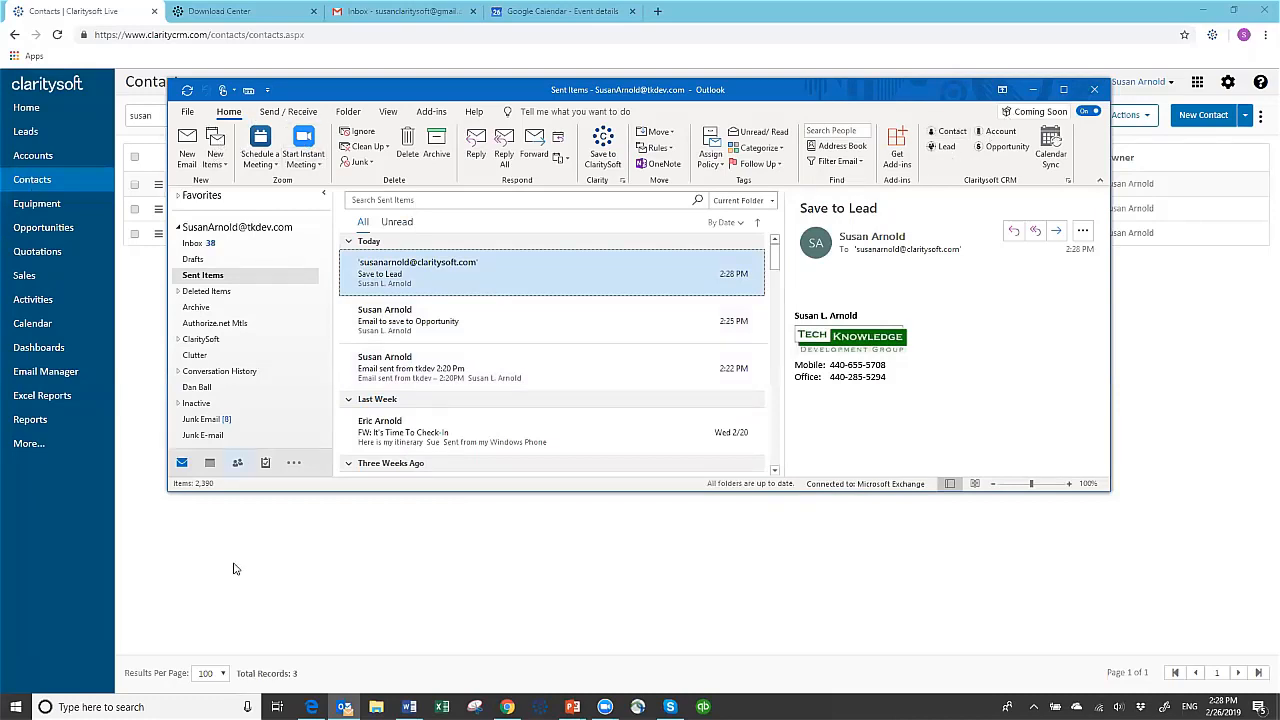
Switch to the CRM in the browser, view the Try N Save lead's closed activities, and collapse the lead
left_click(148, 381)
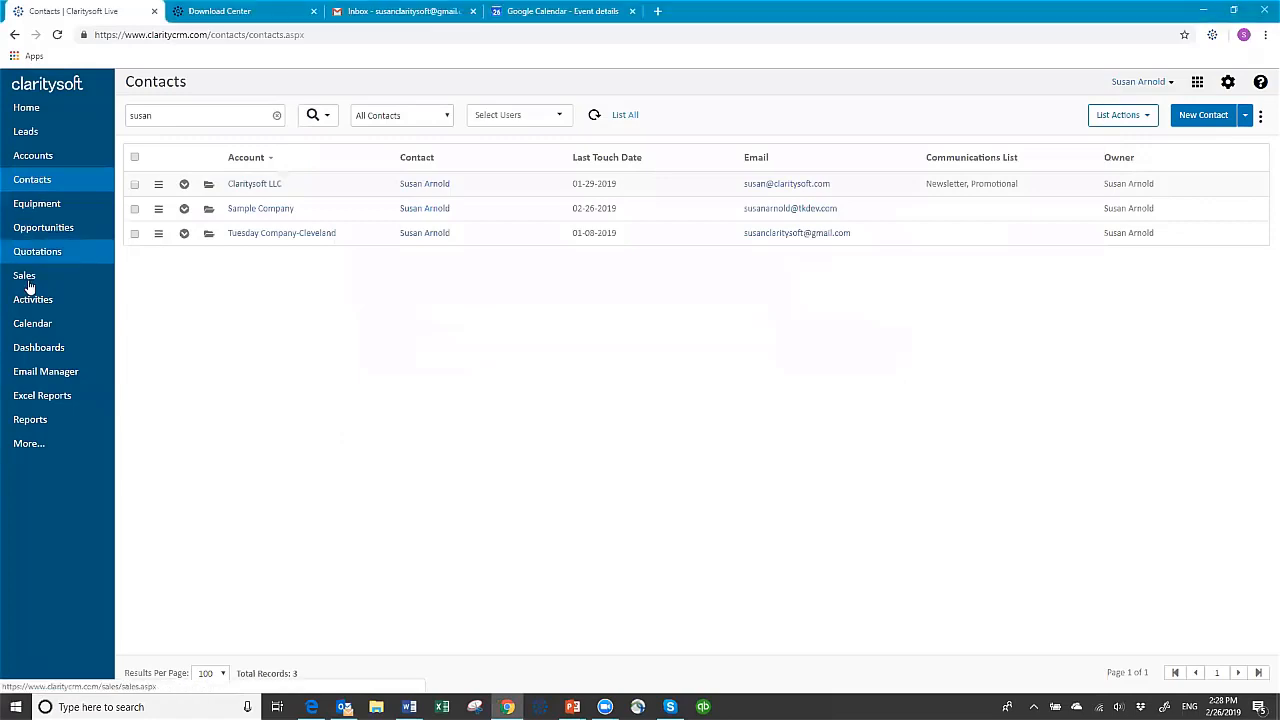
left_click(31, 138)
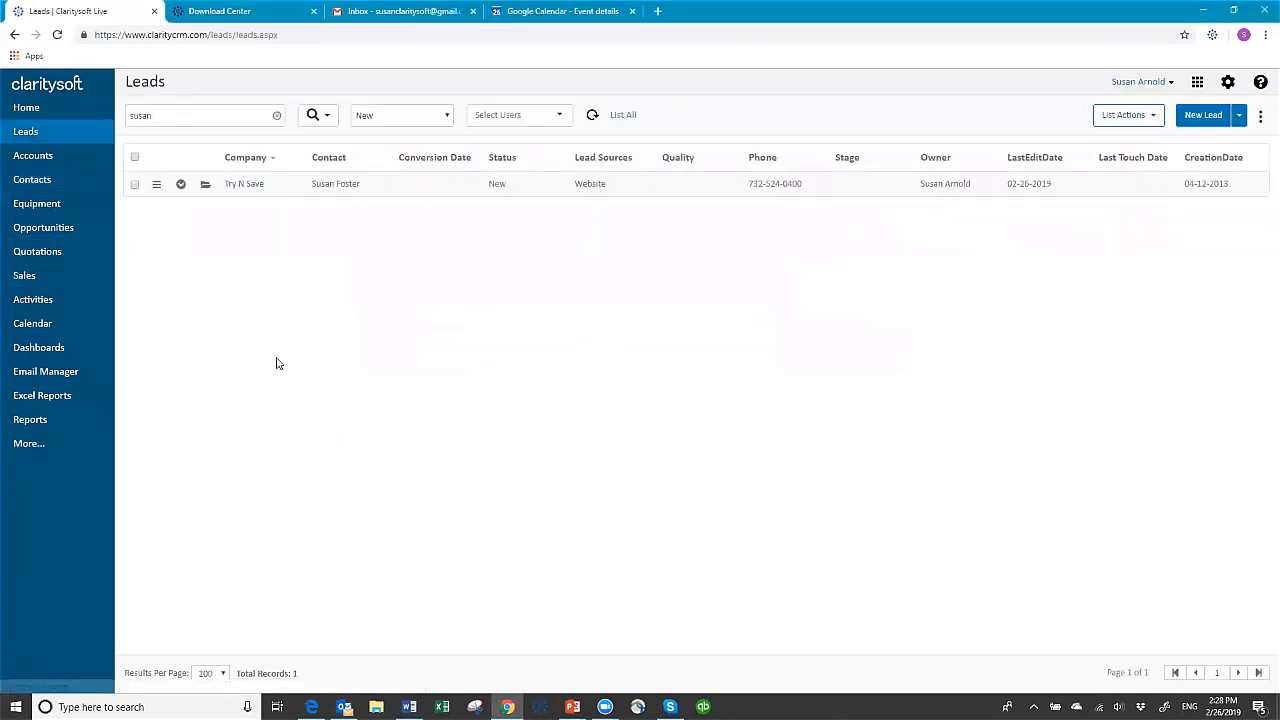
left_click(180, 183)
left_click(266, 220)
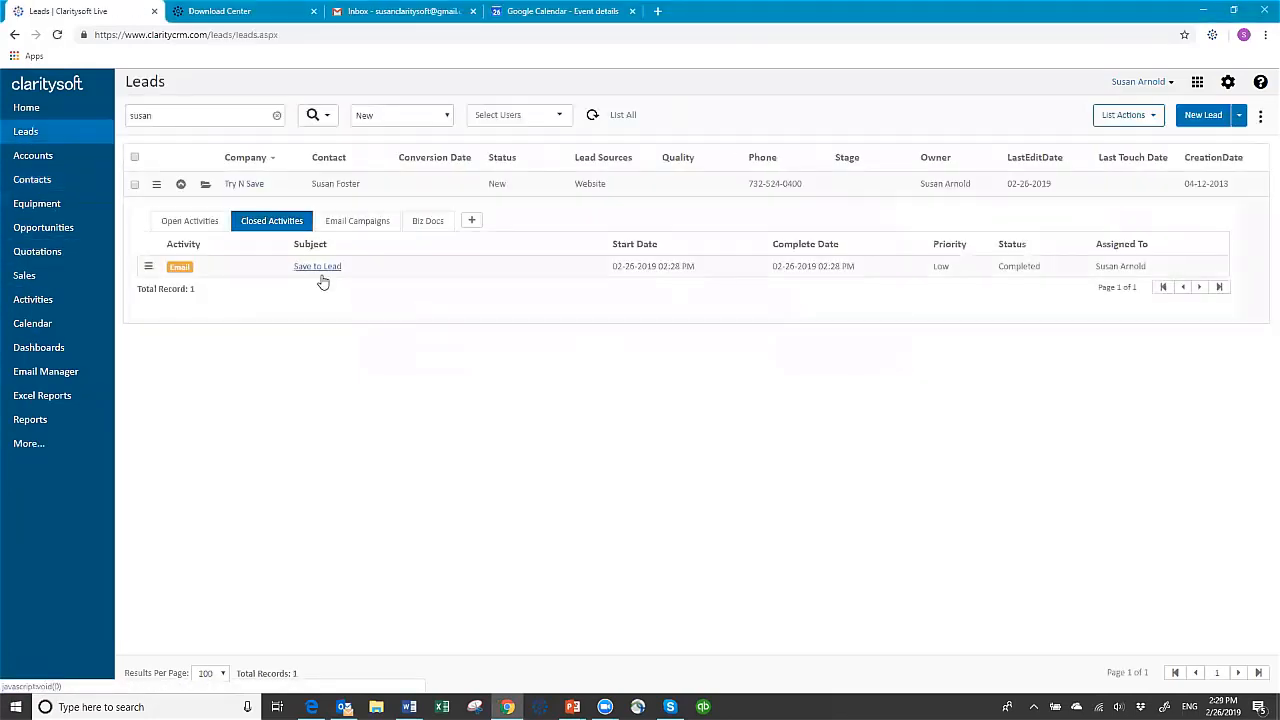
left_click(180, 184)
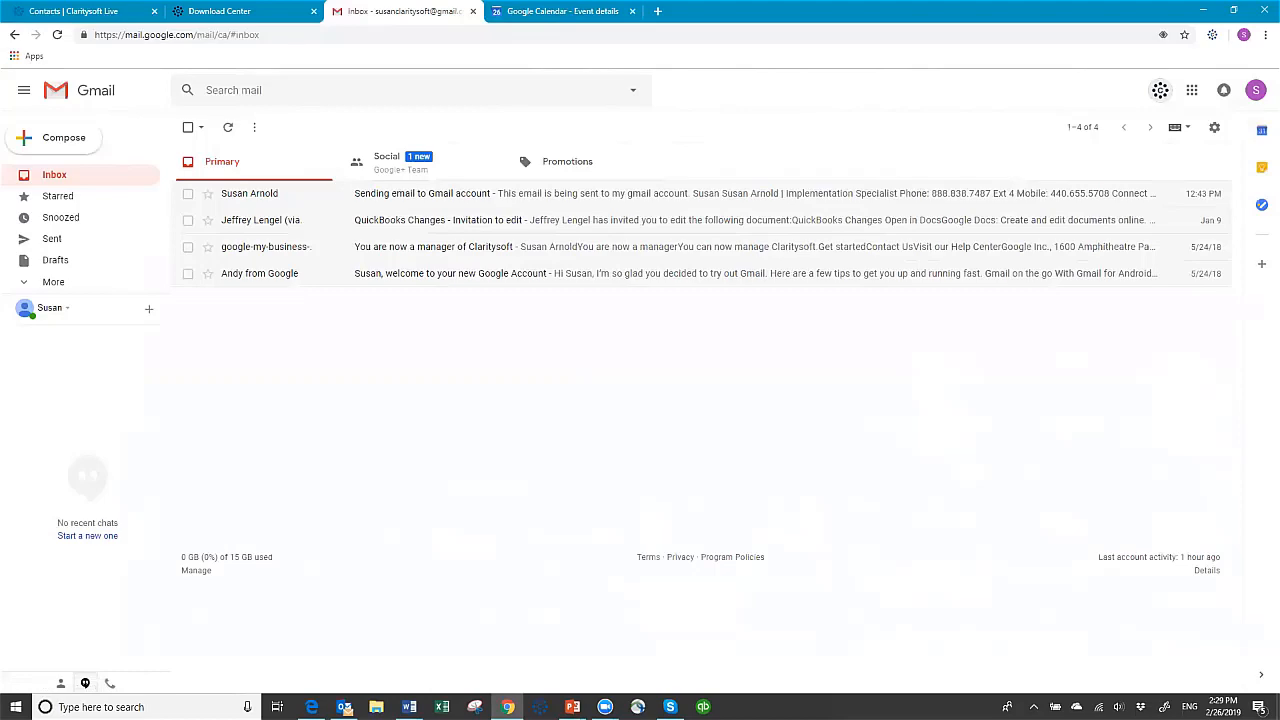
Find the Gmail Extension article in the Claritysoft support portal and read its installation and configuration instructions
left_click(220, 11)
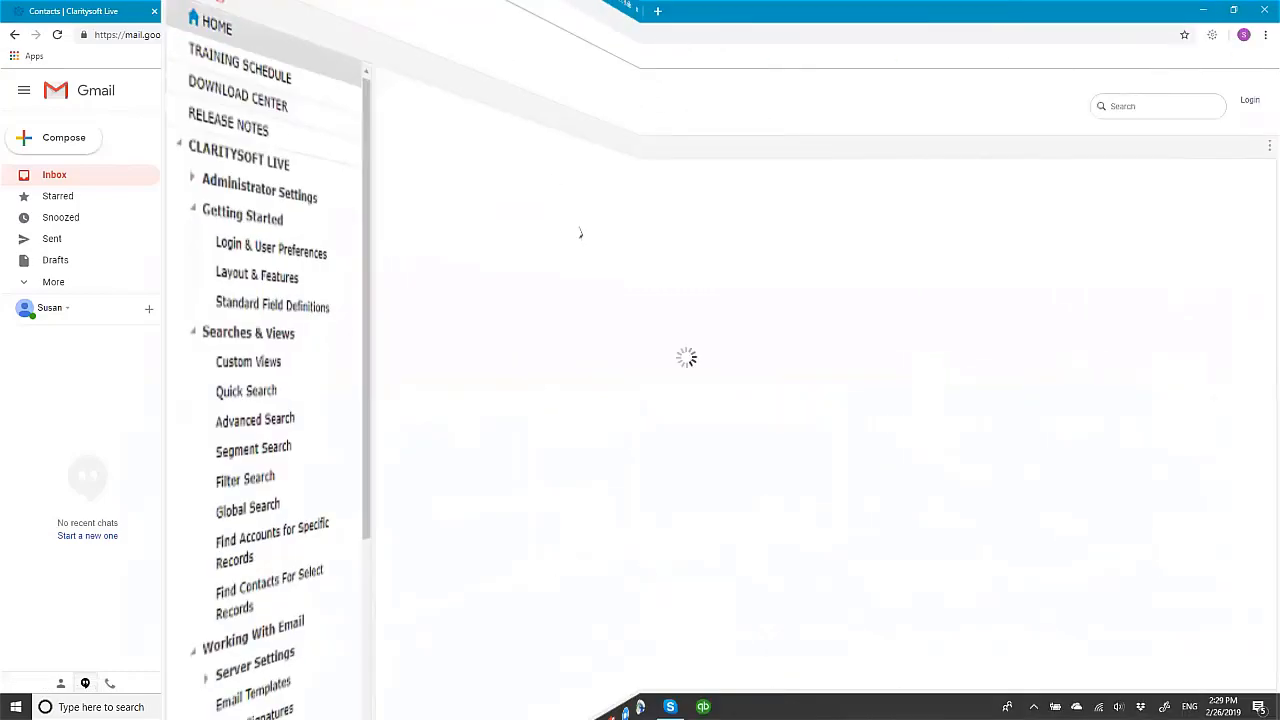
type("gmail ext")
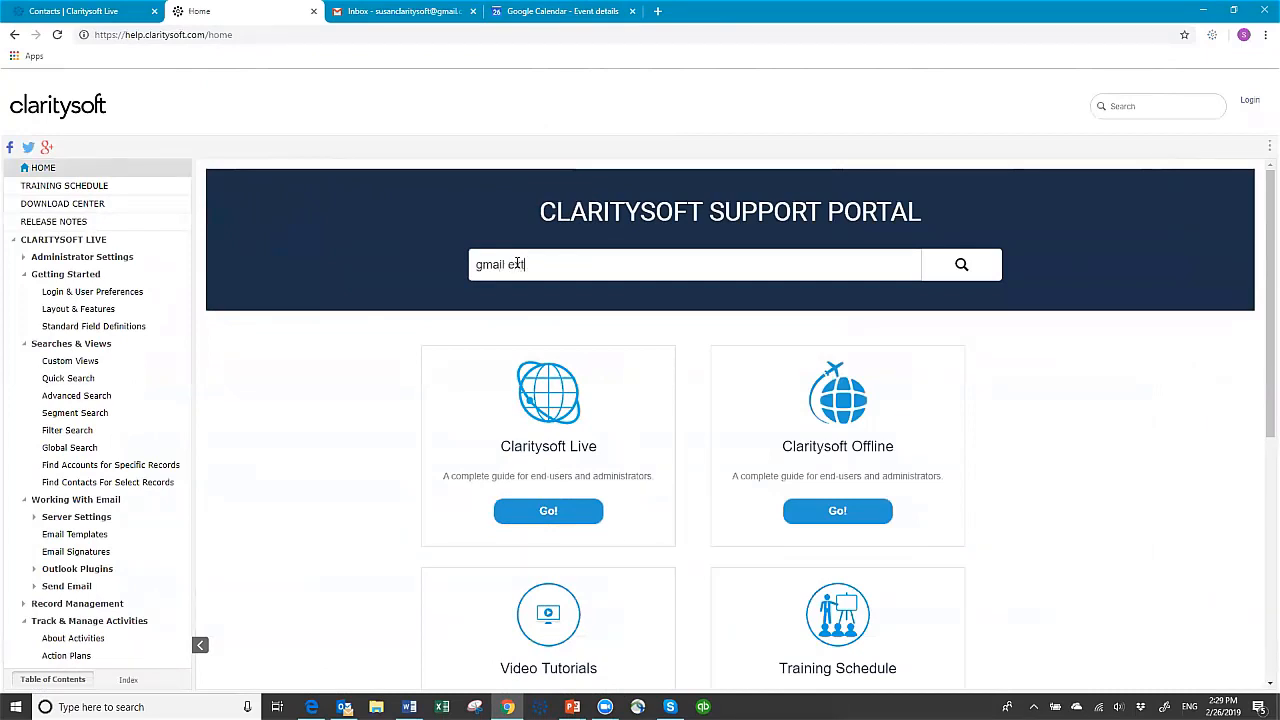
key("Return")
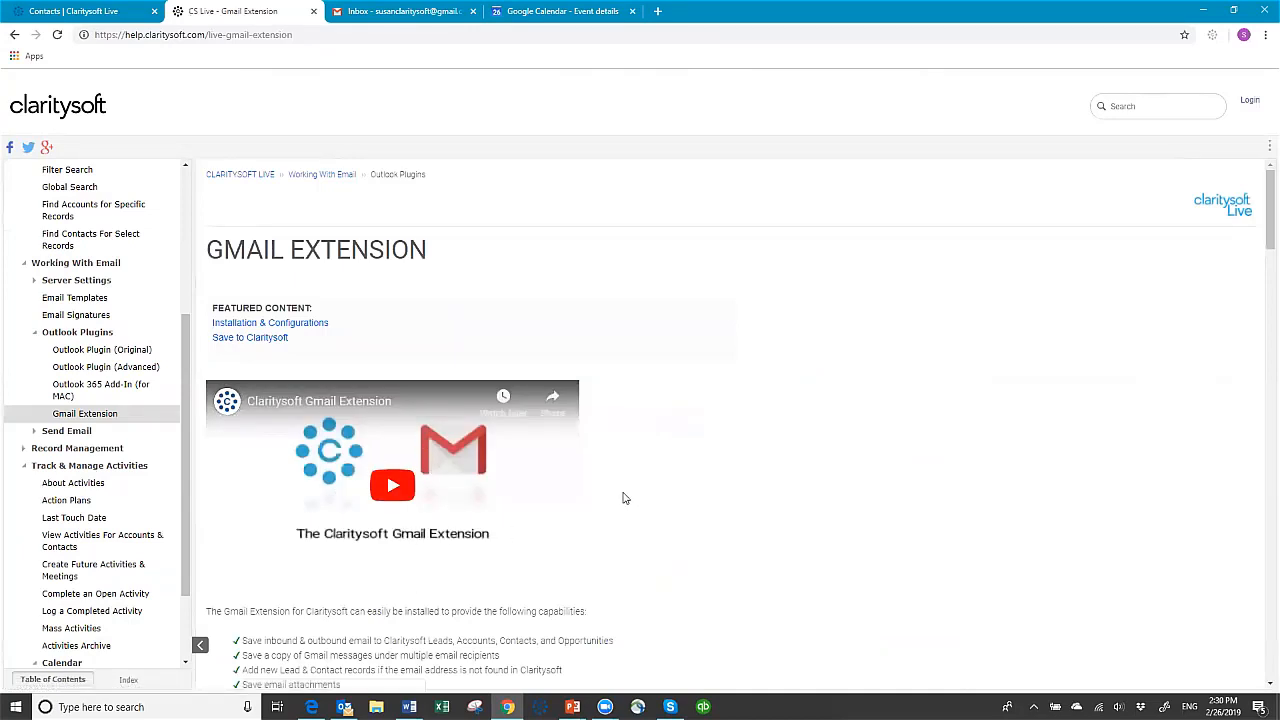
scroll(690, 476, "down", 3)
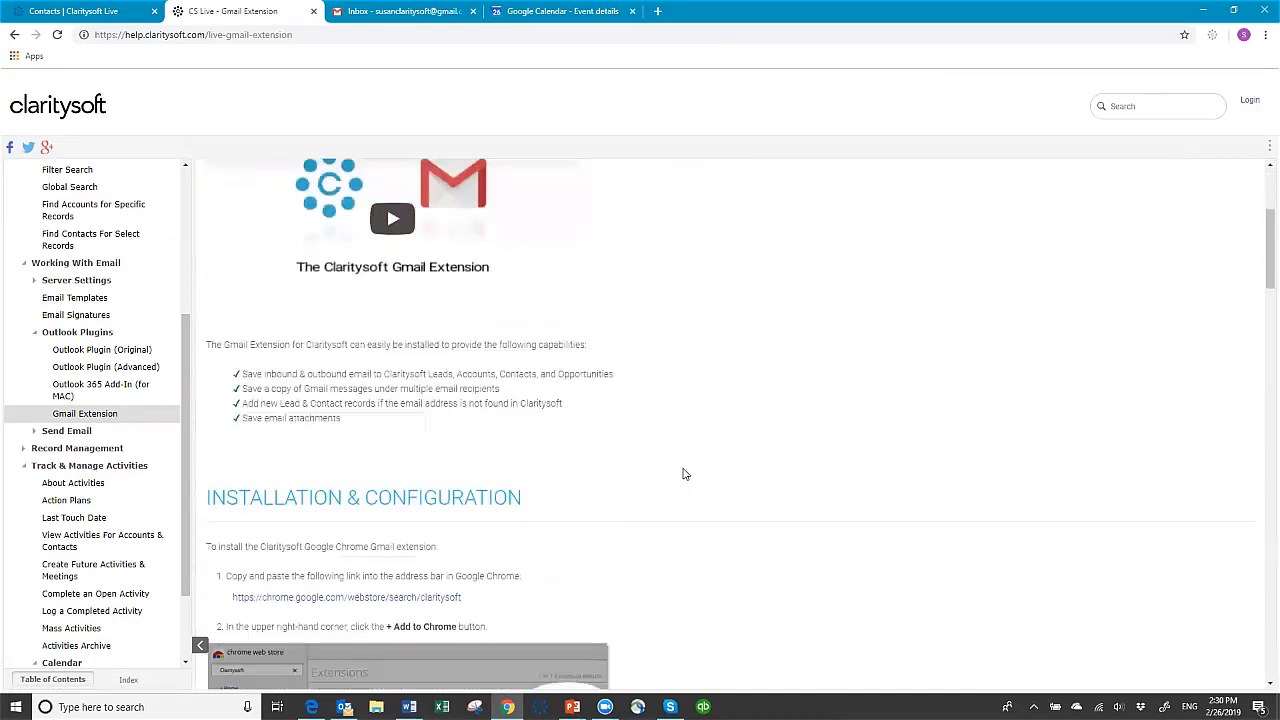
scroll(683, 468, "down", 2)
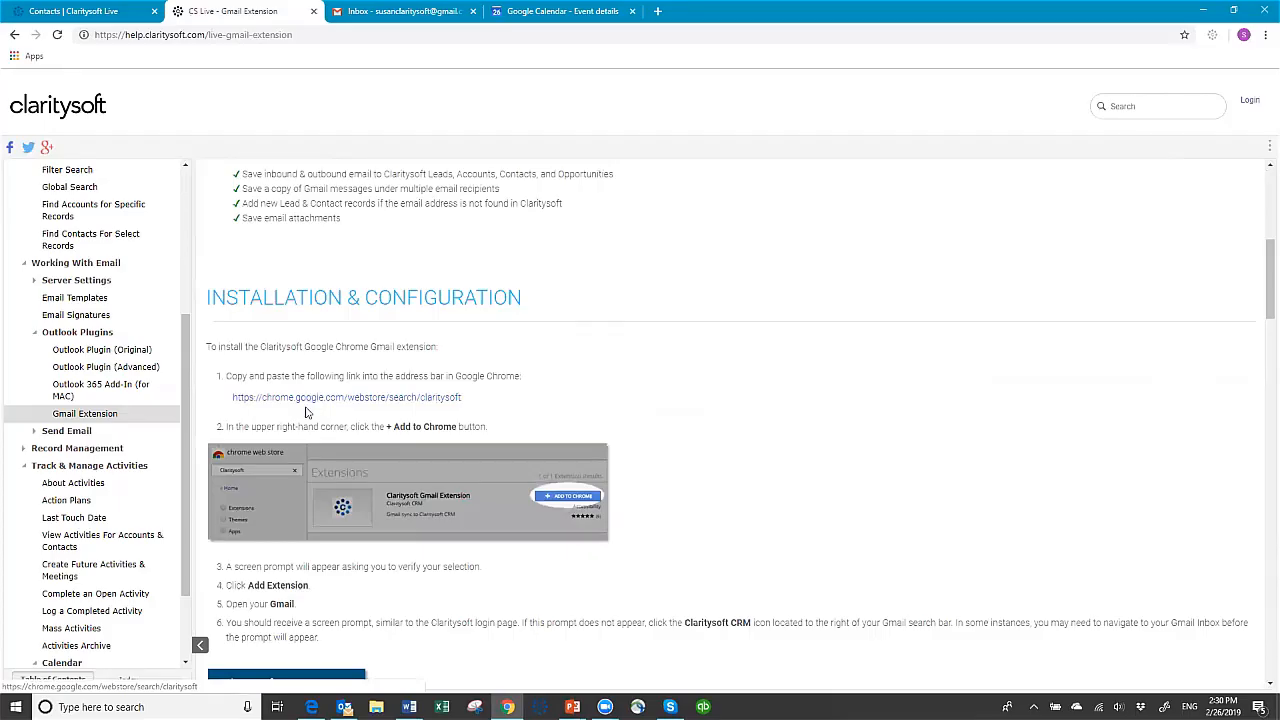
scroll(716, 456, "down", 2)
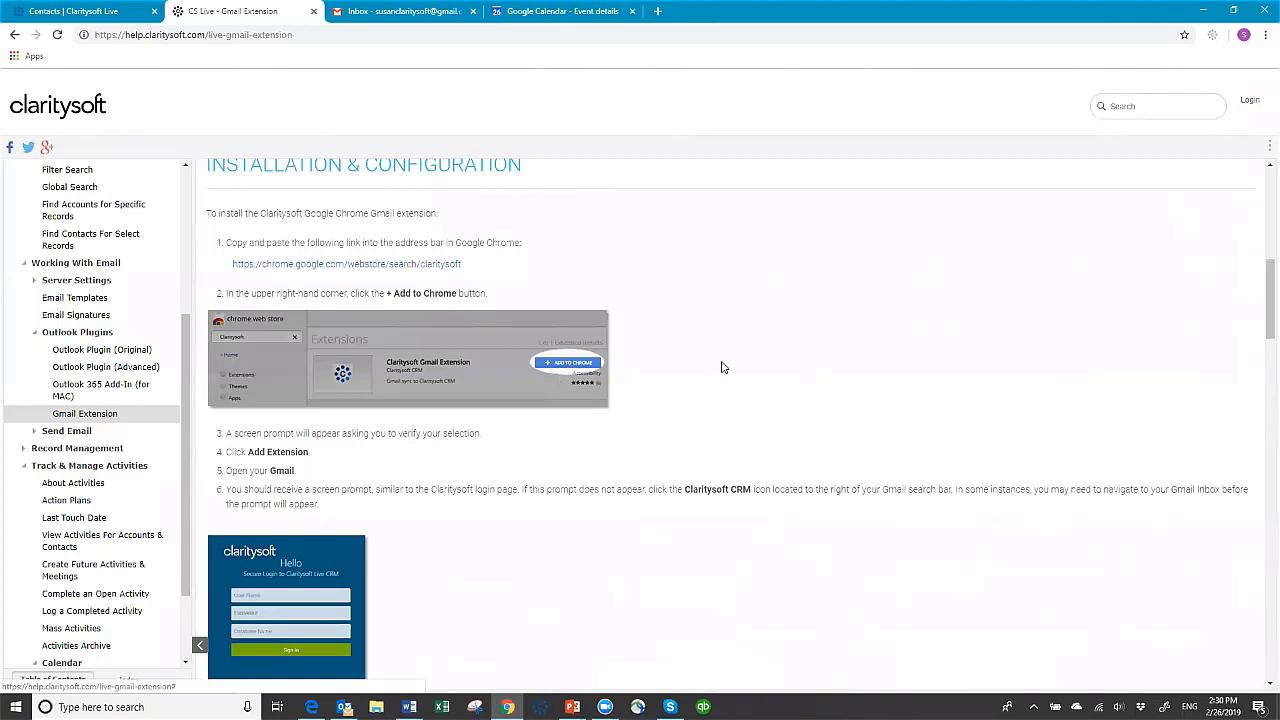
scroll(722, 367, "down", 4)
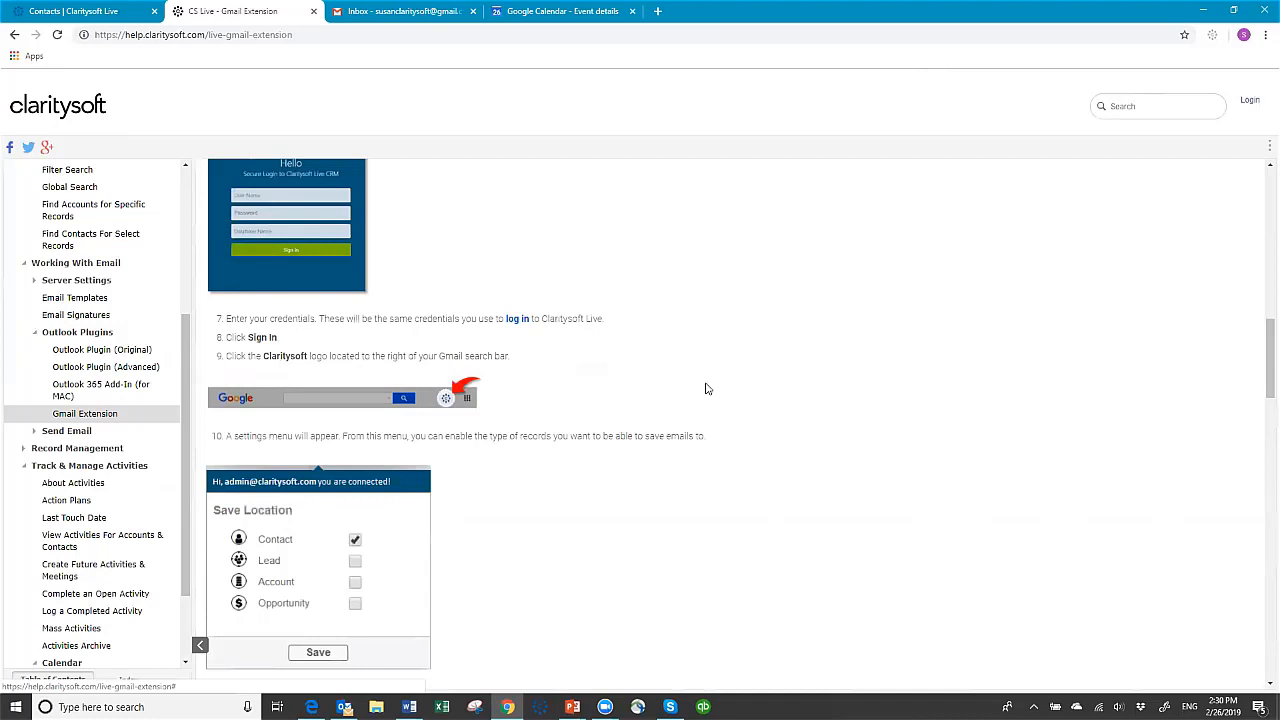
scroll(760, 300, "up", 5)
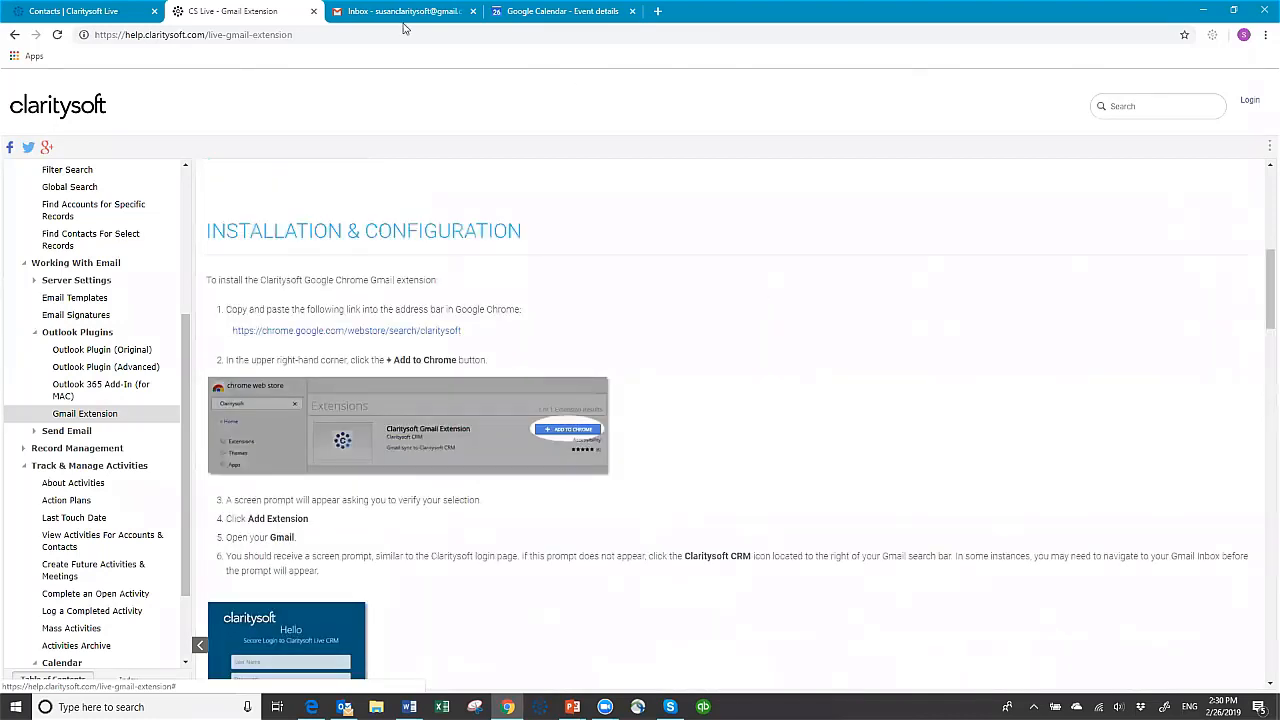
Switch to Gmail, review the Claritysoft extension's save location options, and close them without saving
left_click(390, 14)
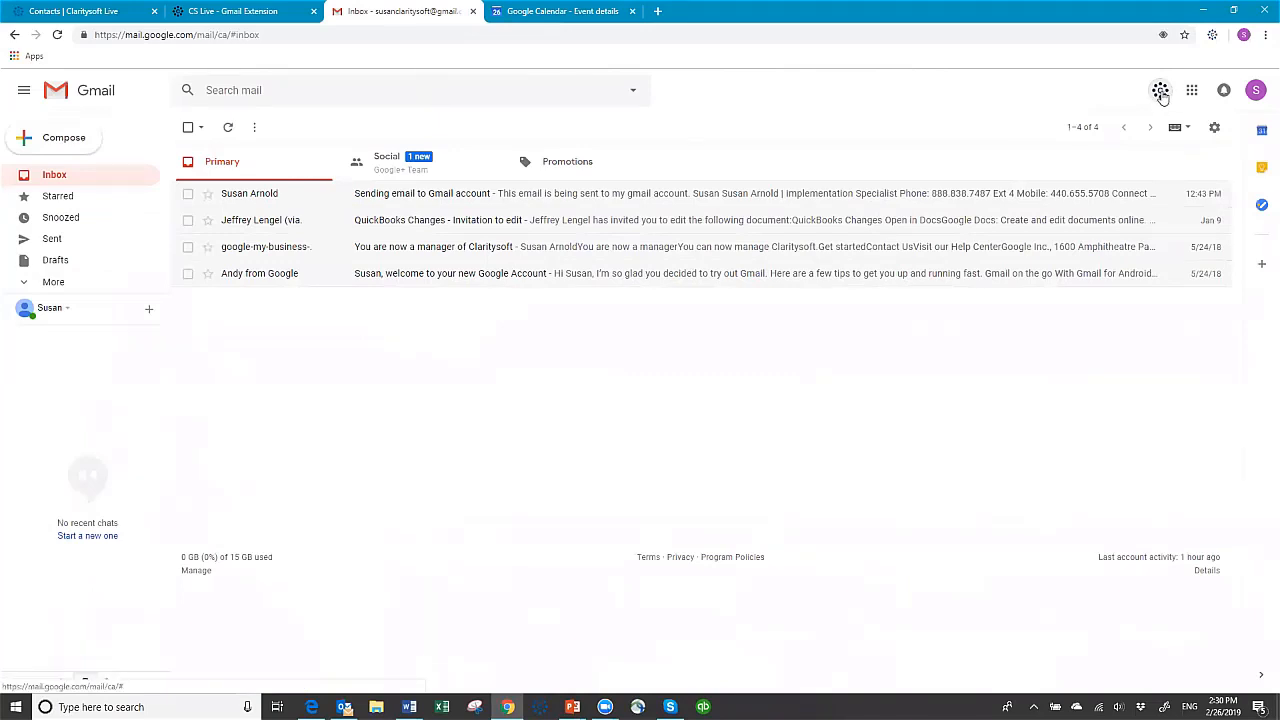
left_click(1160, 91)
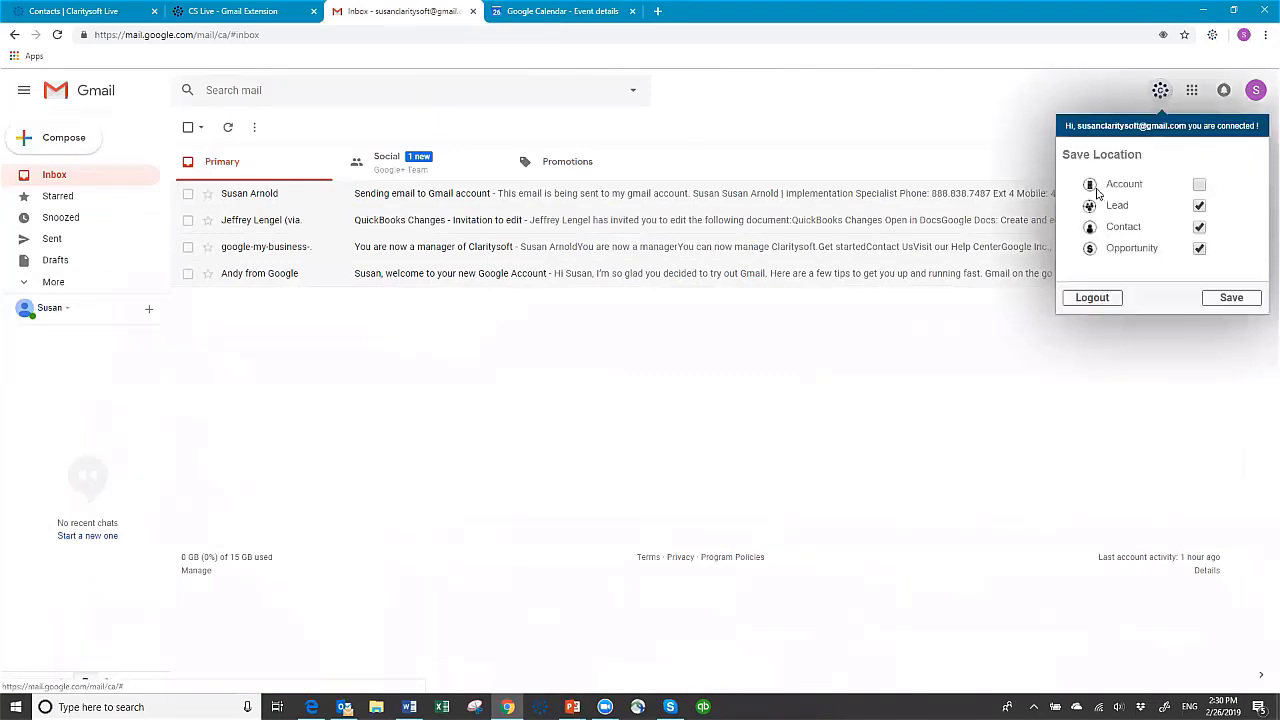
left_click(1199, 184)
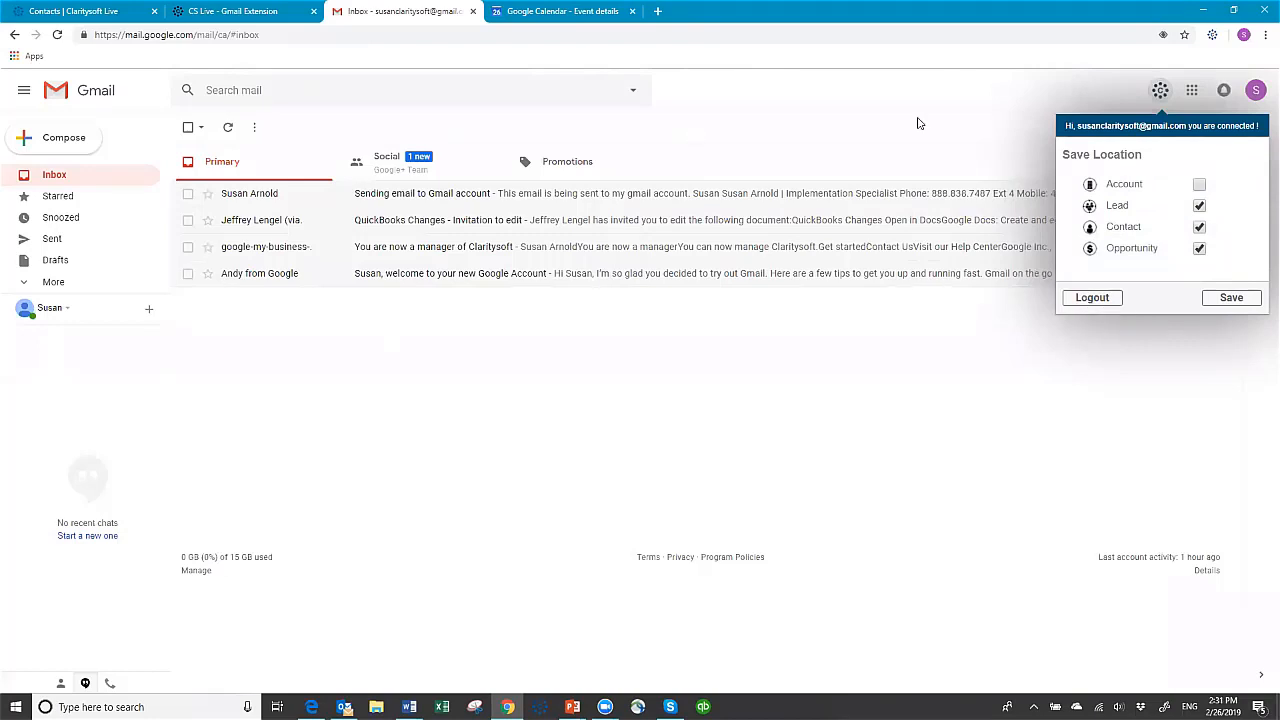
left_click(918, 123)
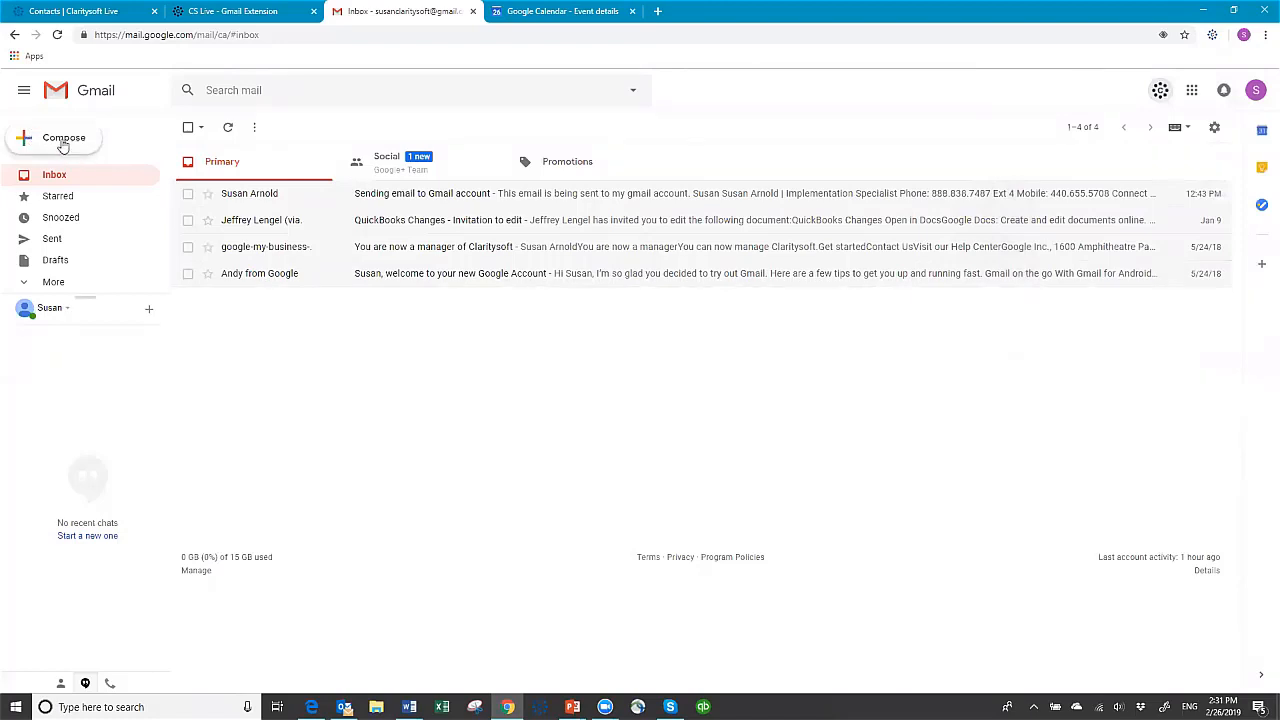
Compose a Gmail message to the contact's tkdev.com address, subject "Sent from Gmail to tkdev", and choose to send and save it to an opportunity
left_click(57, 135)
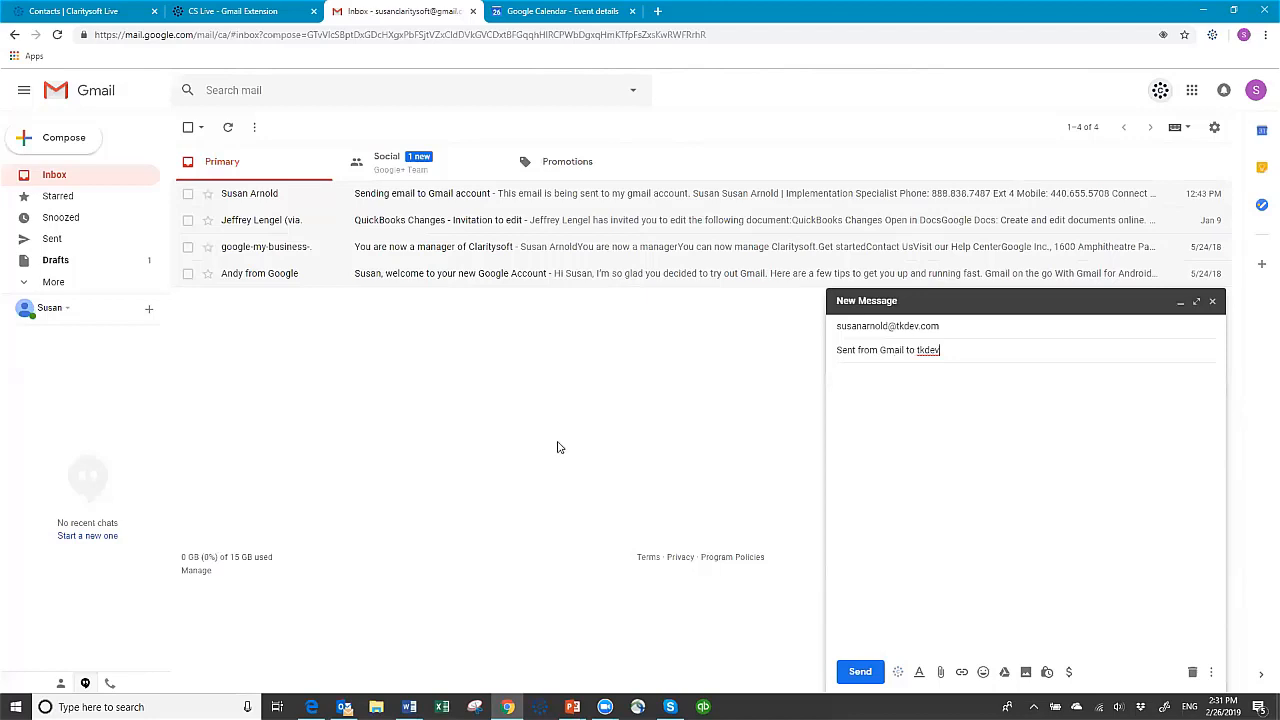
left_click(898, 673)
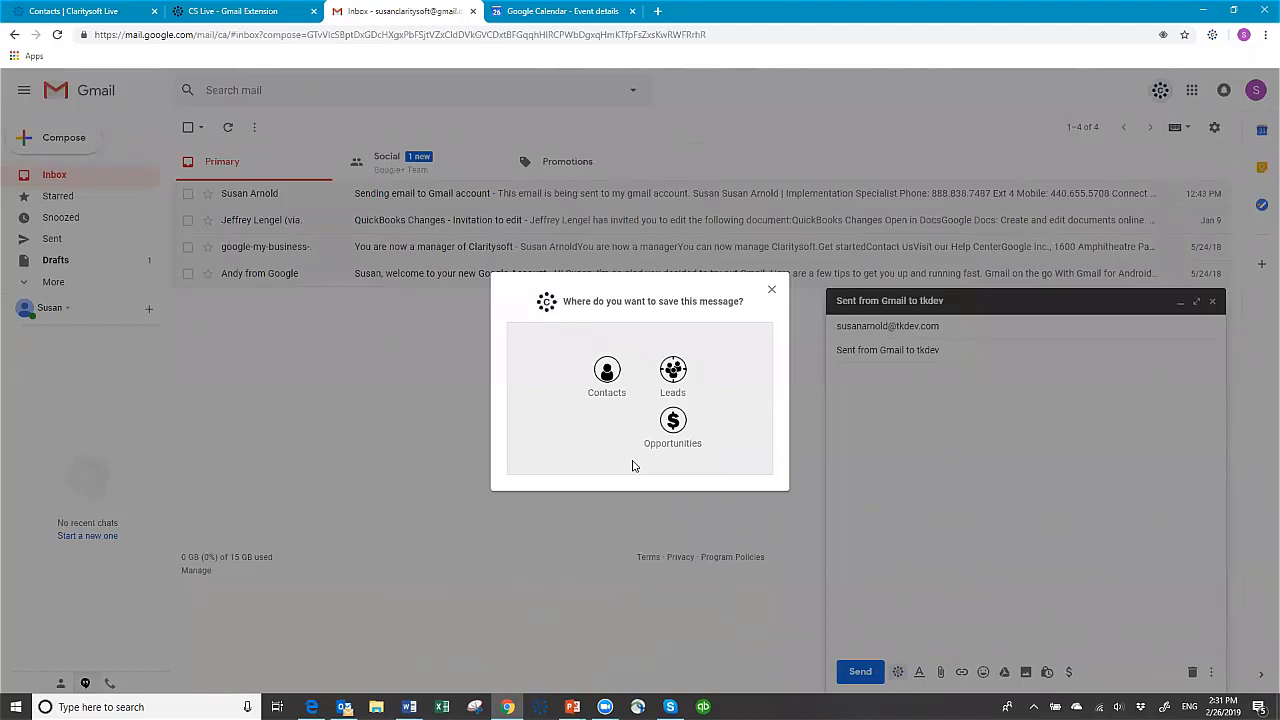
left_click(673, 422)
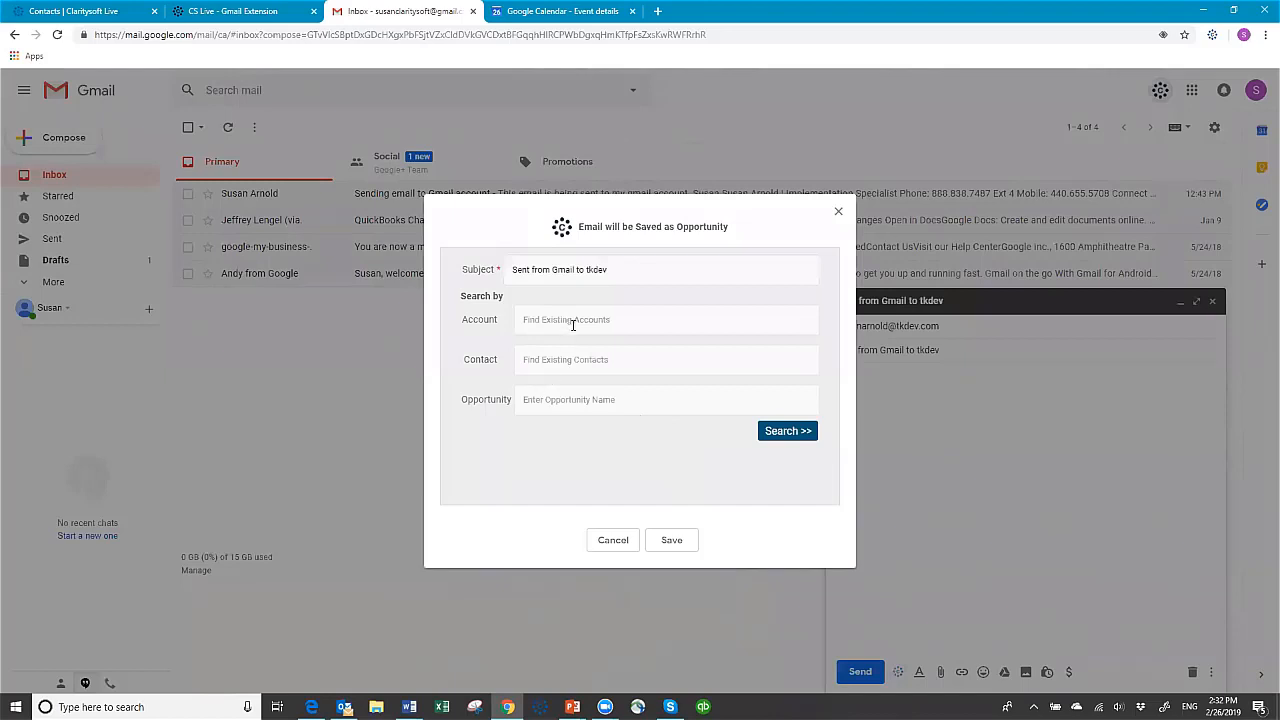
Search the Sample Company account's opportunities and save the Gmail message to "Last Chance"
left_click(575, 323)
type("sample")
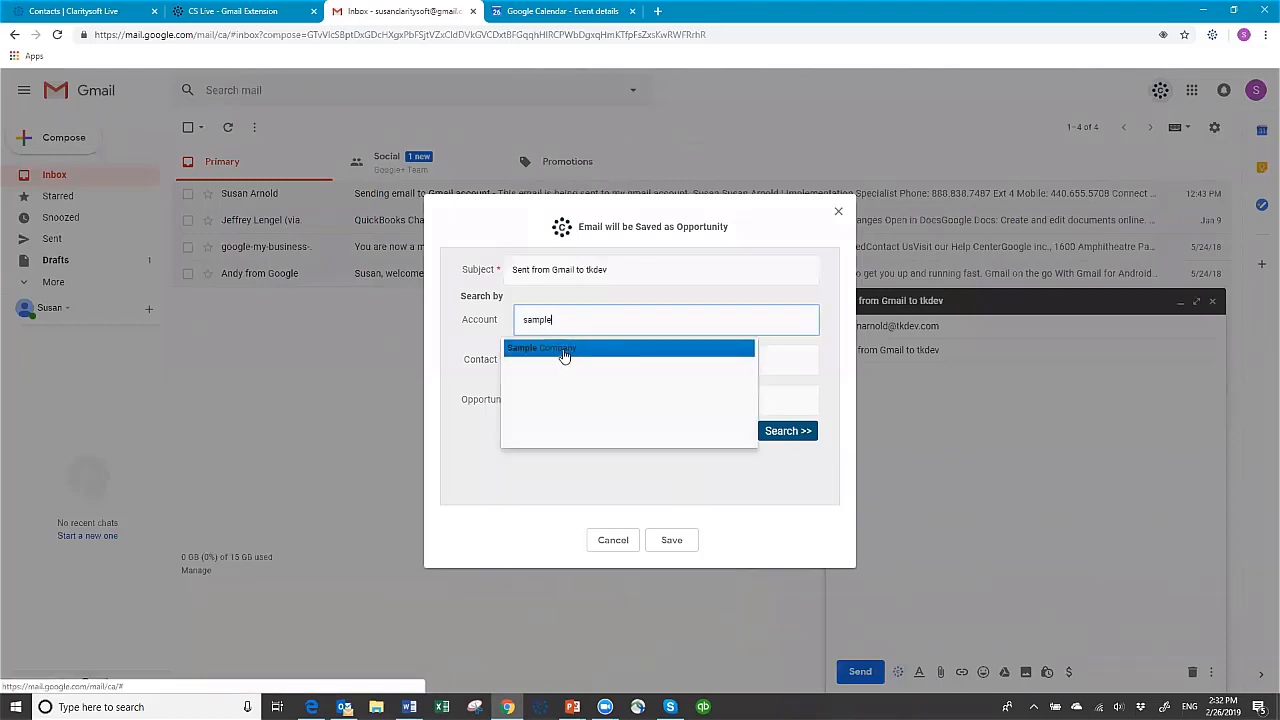
left_click(564, 350)
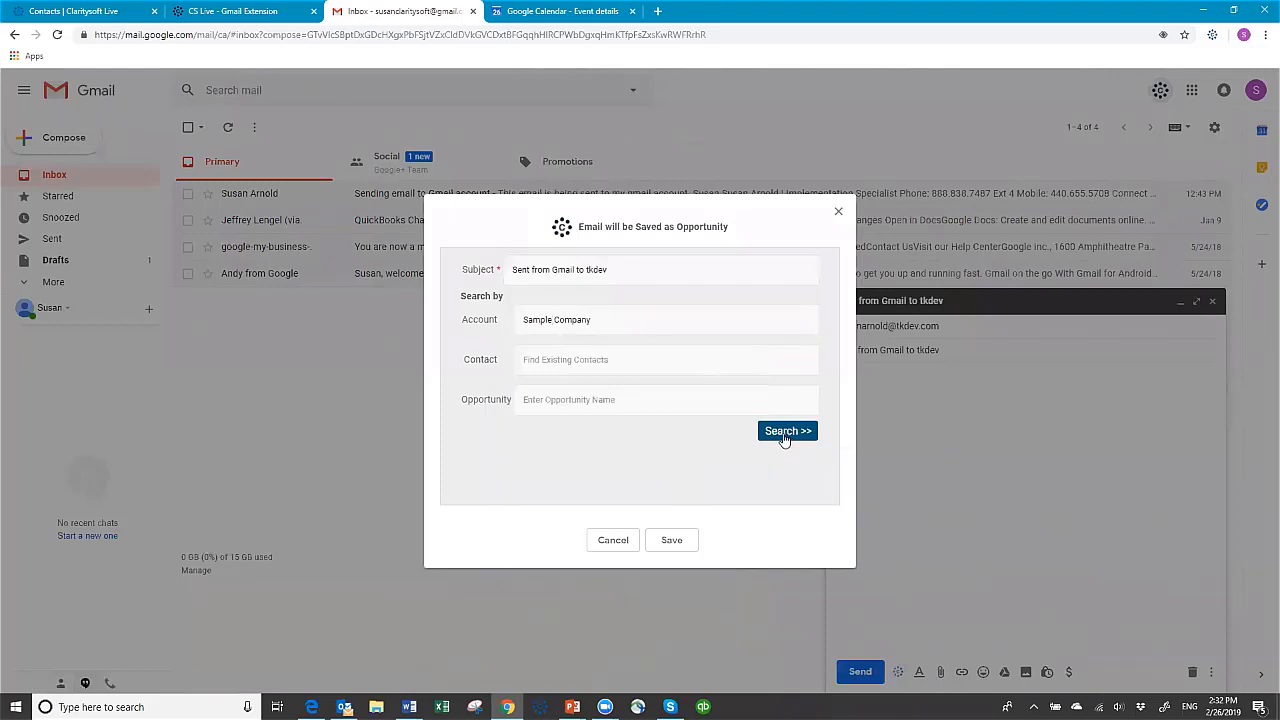
left_click(785, 440)
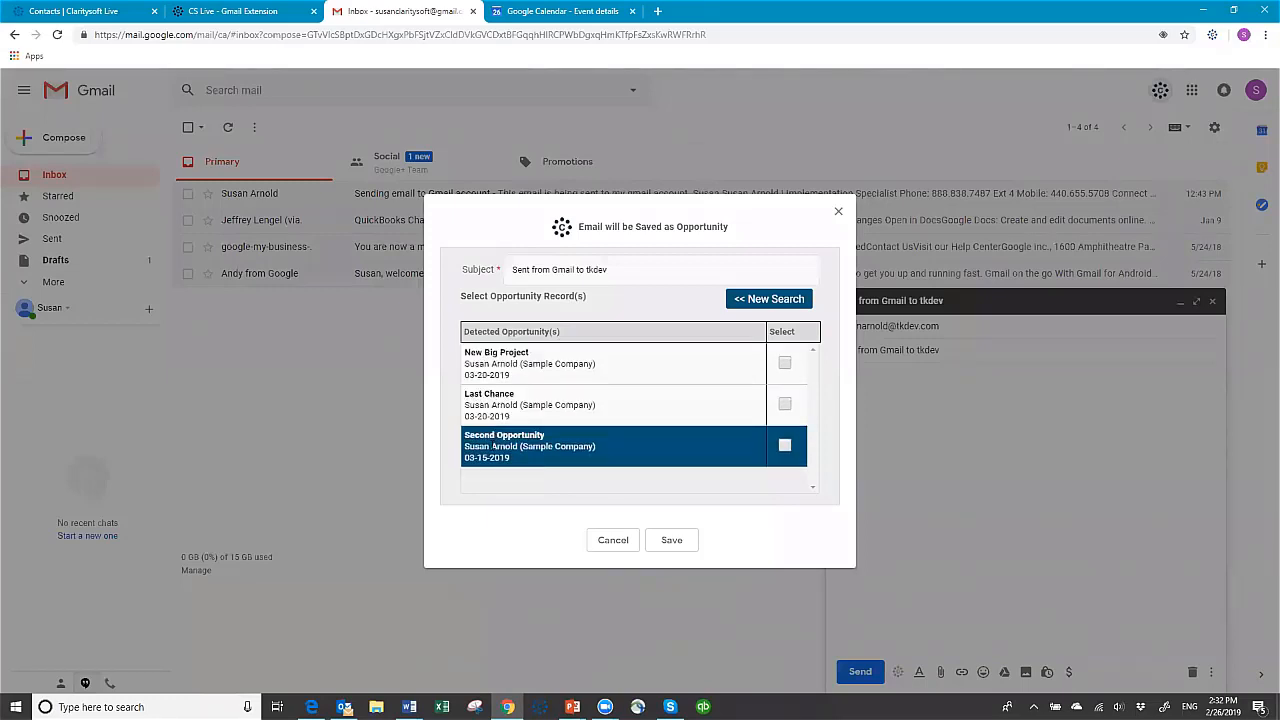
left_click(785, 403)
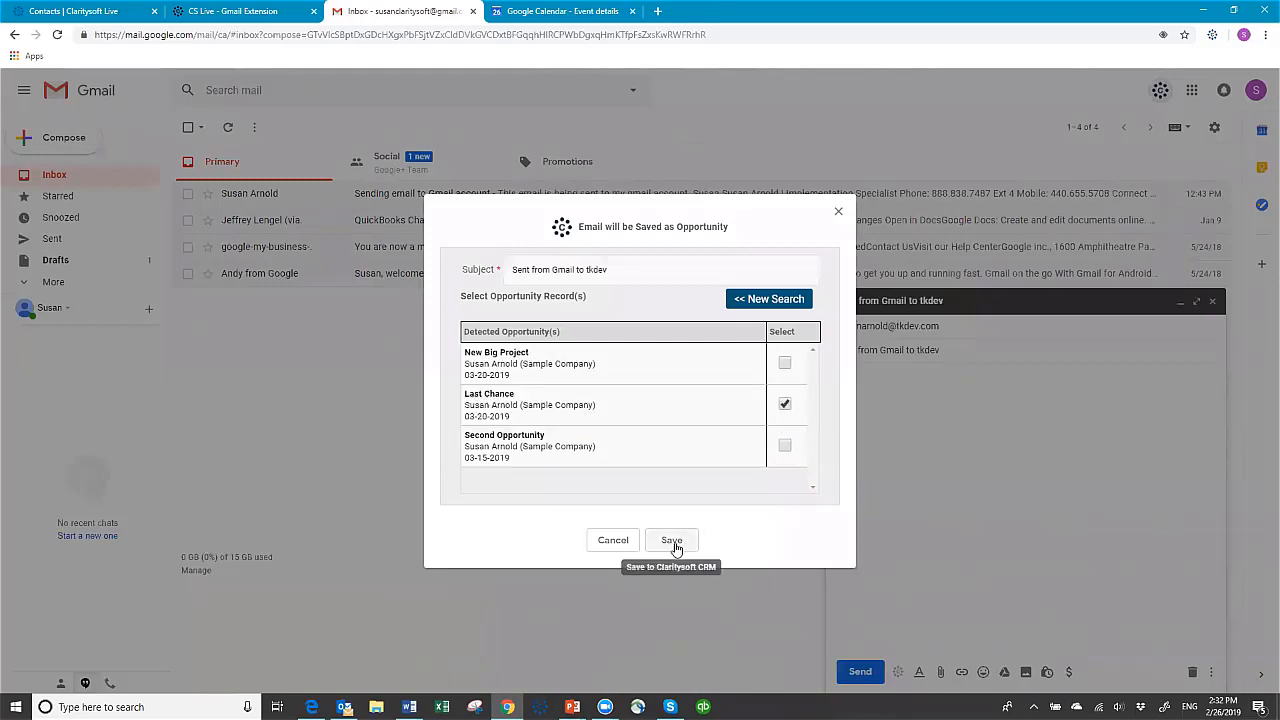
left_click(673, 543)
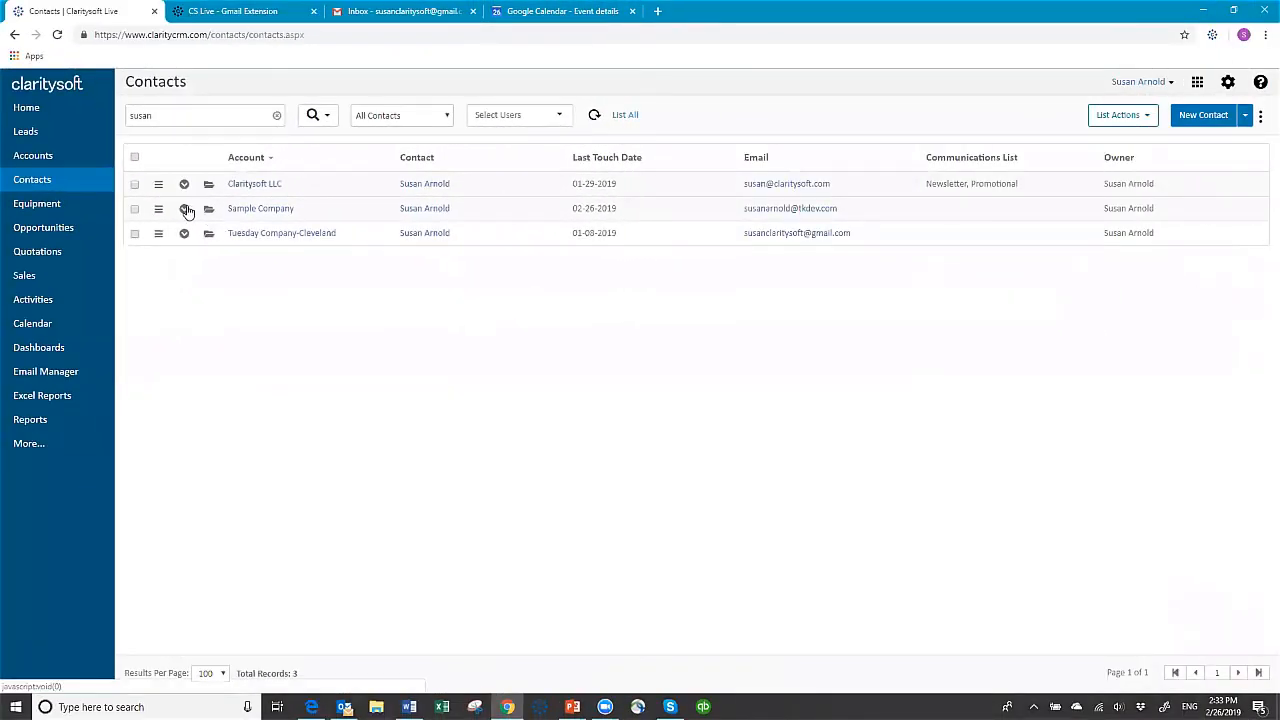
Open the Sample Company contact's "Last Chance" opportunity in Claritysoft and view the saved Gmail message among its closed activities
left_click(184, 210)
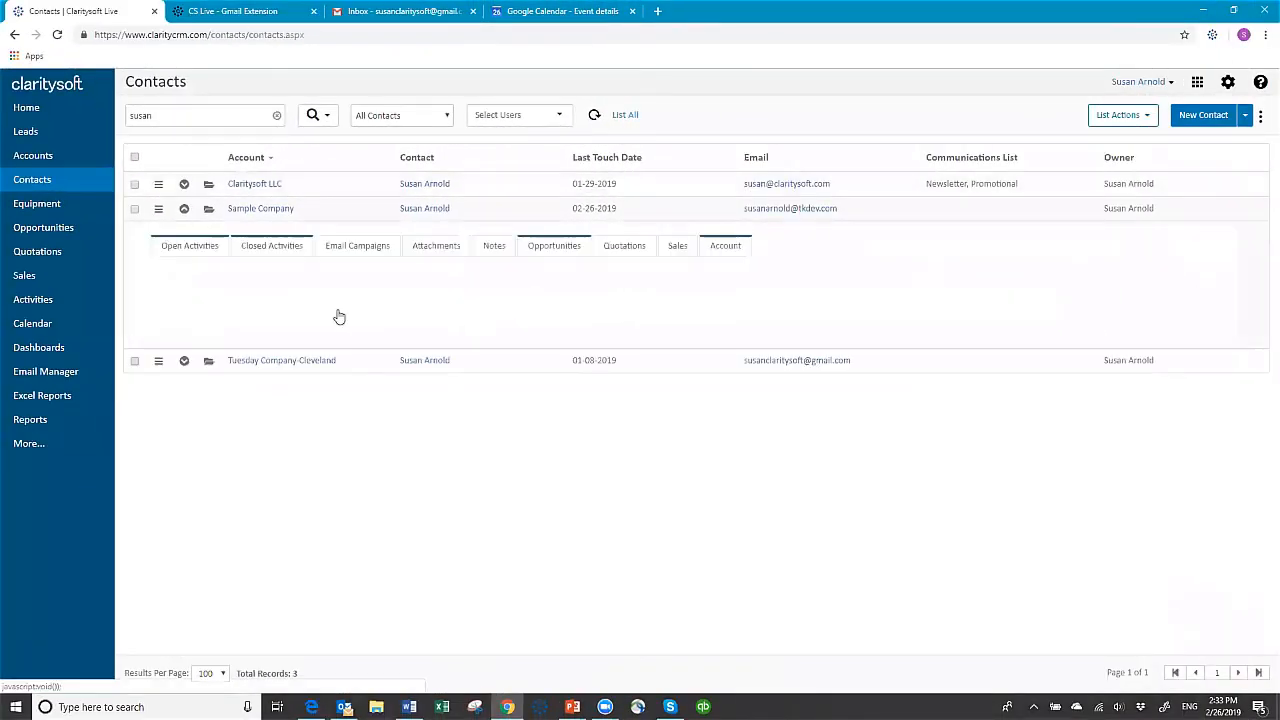
left_click(562, 250)
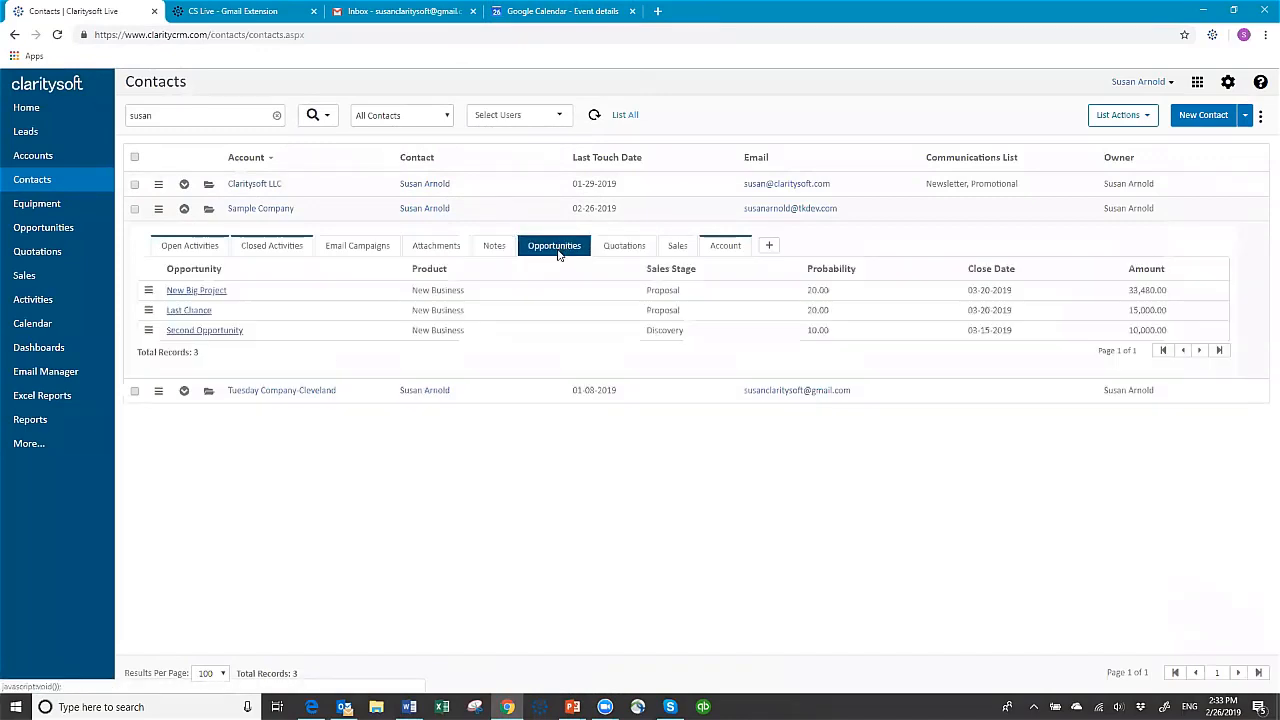
left_click(182, 312)
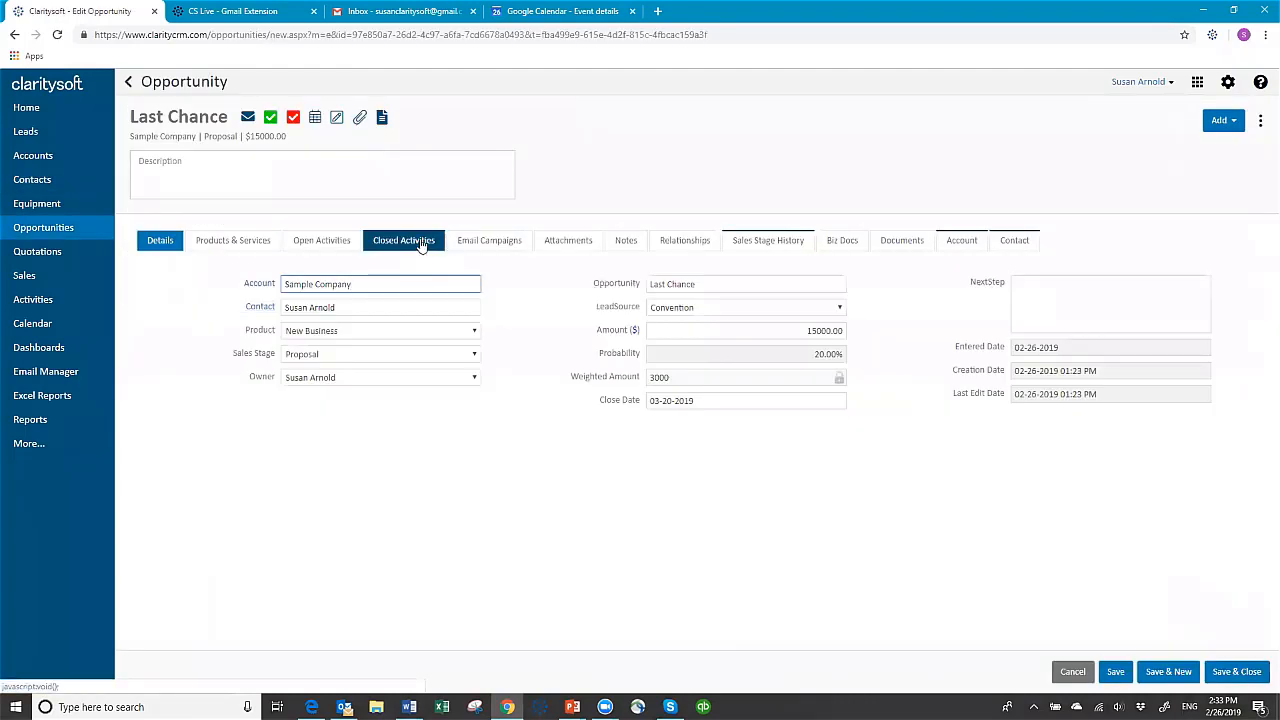
left_click(420, 243)
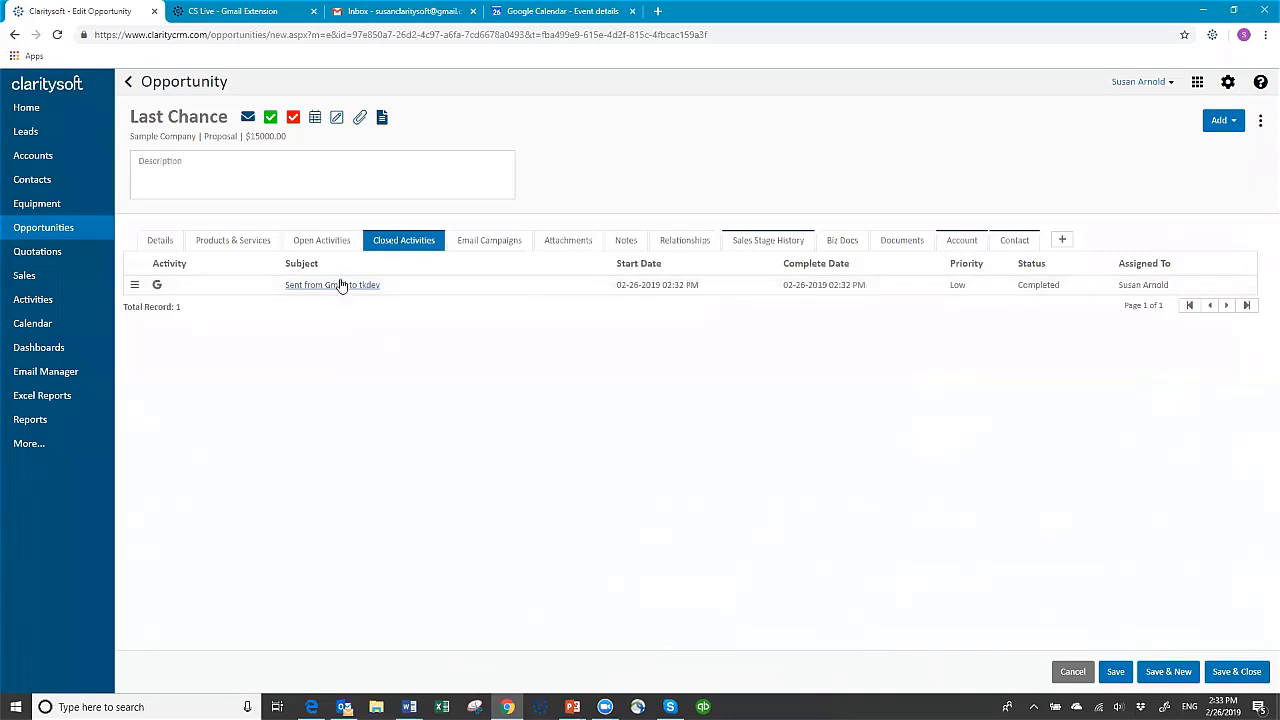
left_click(340, 287)
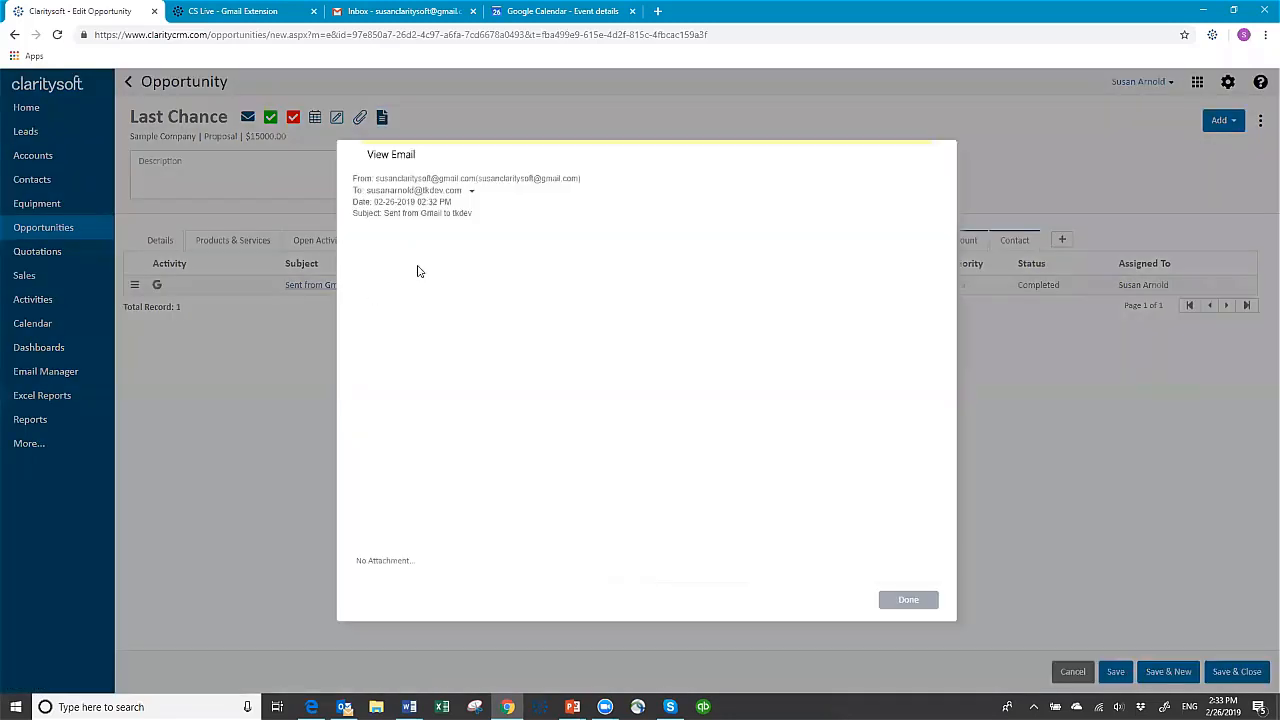
left_click(912, 600)
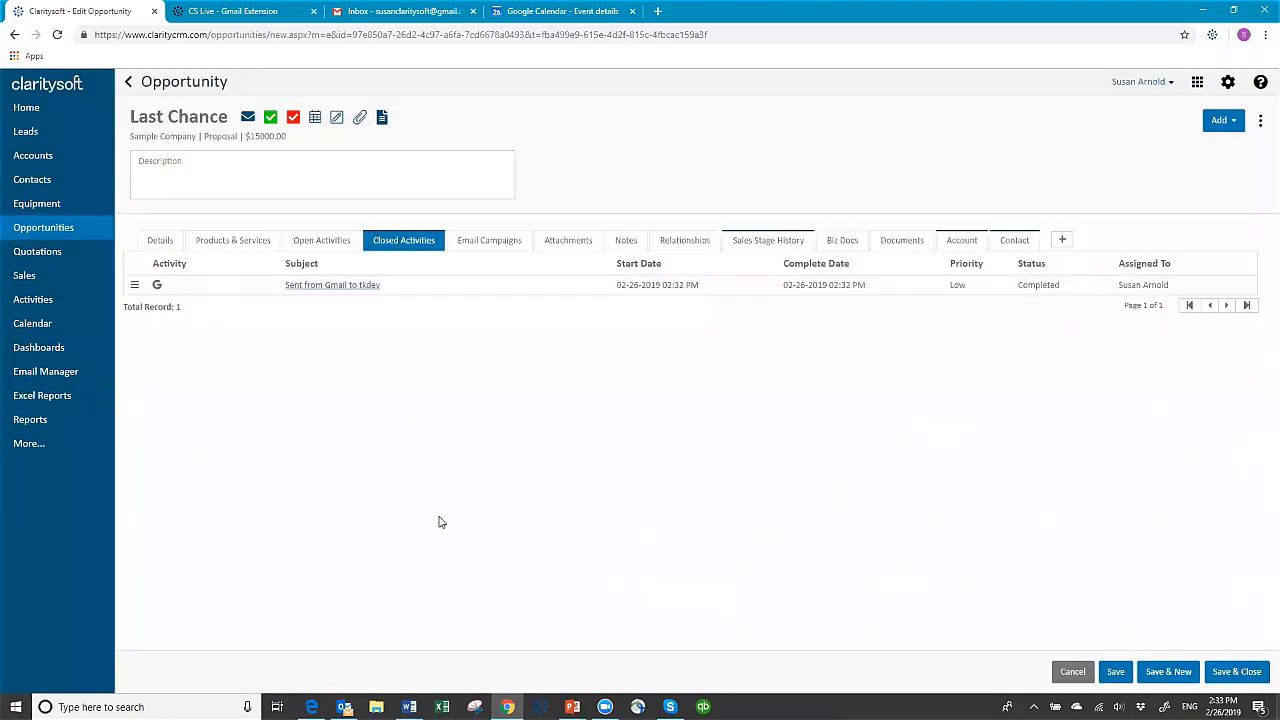
Look over the current week in Google Calendar, and open the Google Calendar integration settings in Claritysoft
left_click(378, 14)
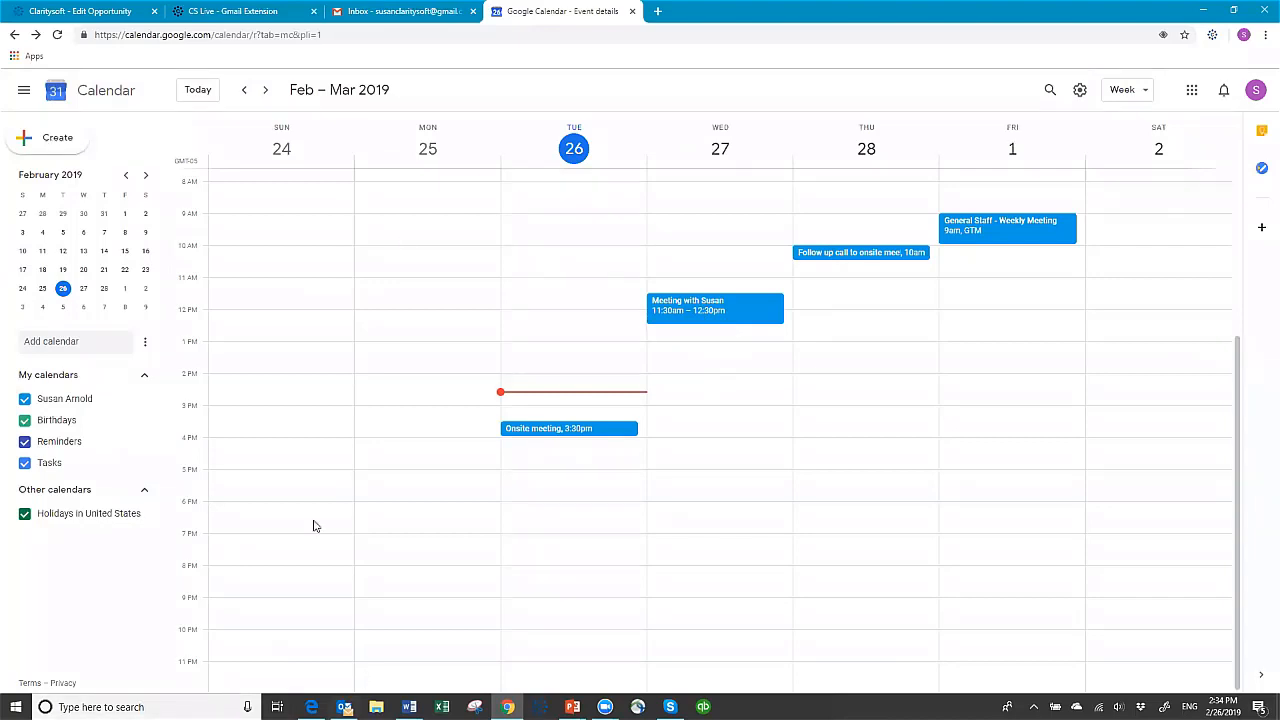
left_click(88, 18)
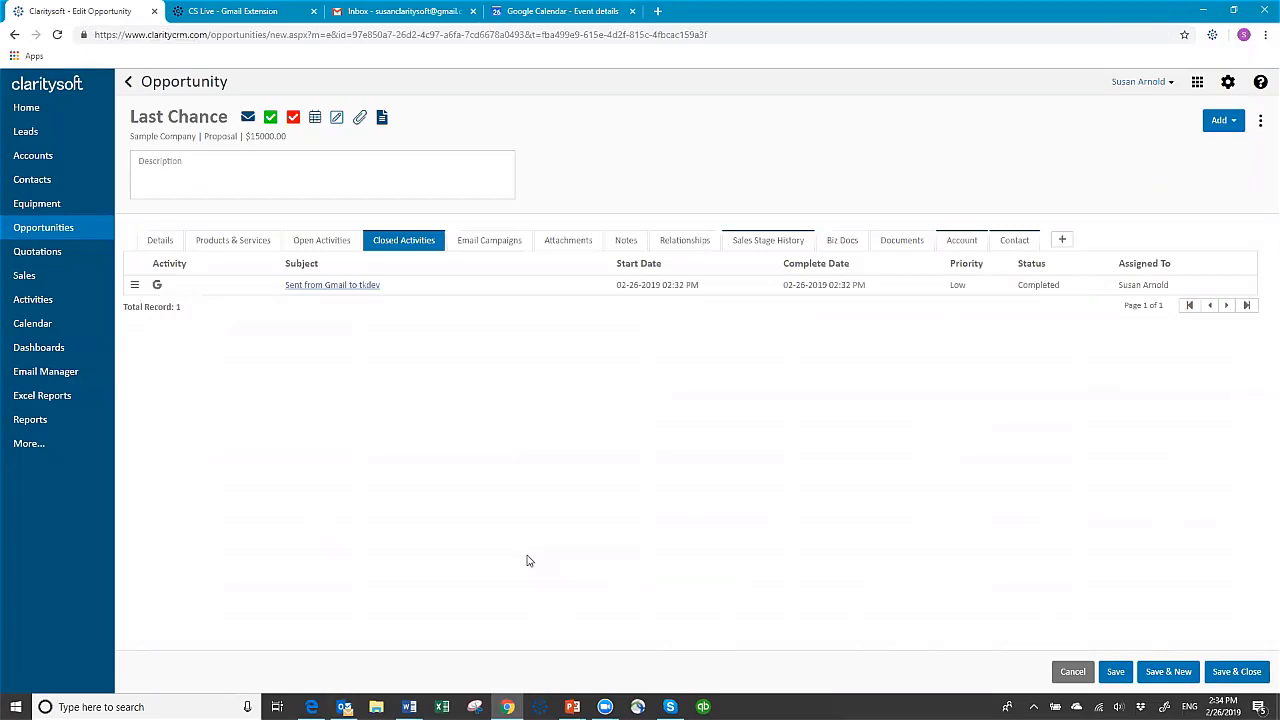
left_click(1228, 83)
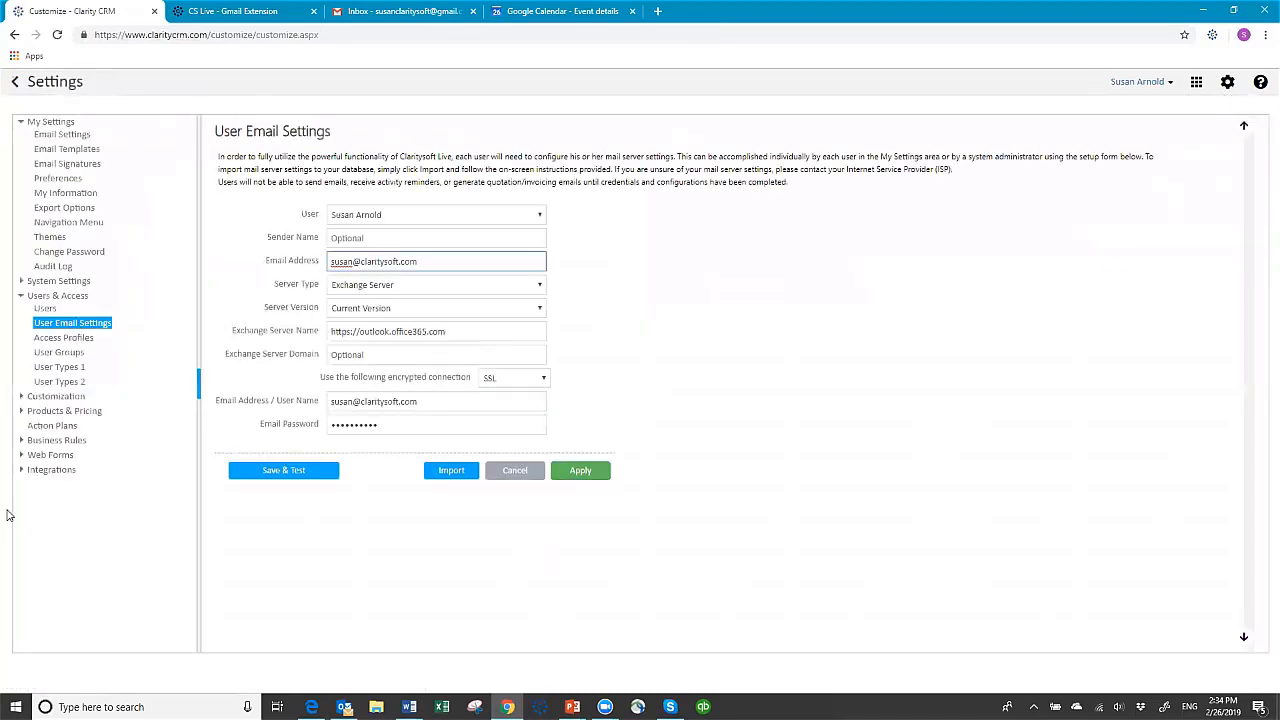
left_click(42, 471)
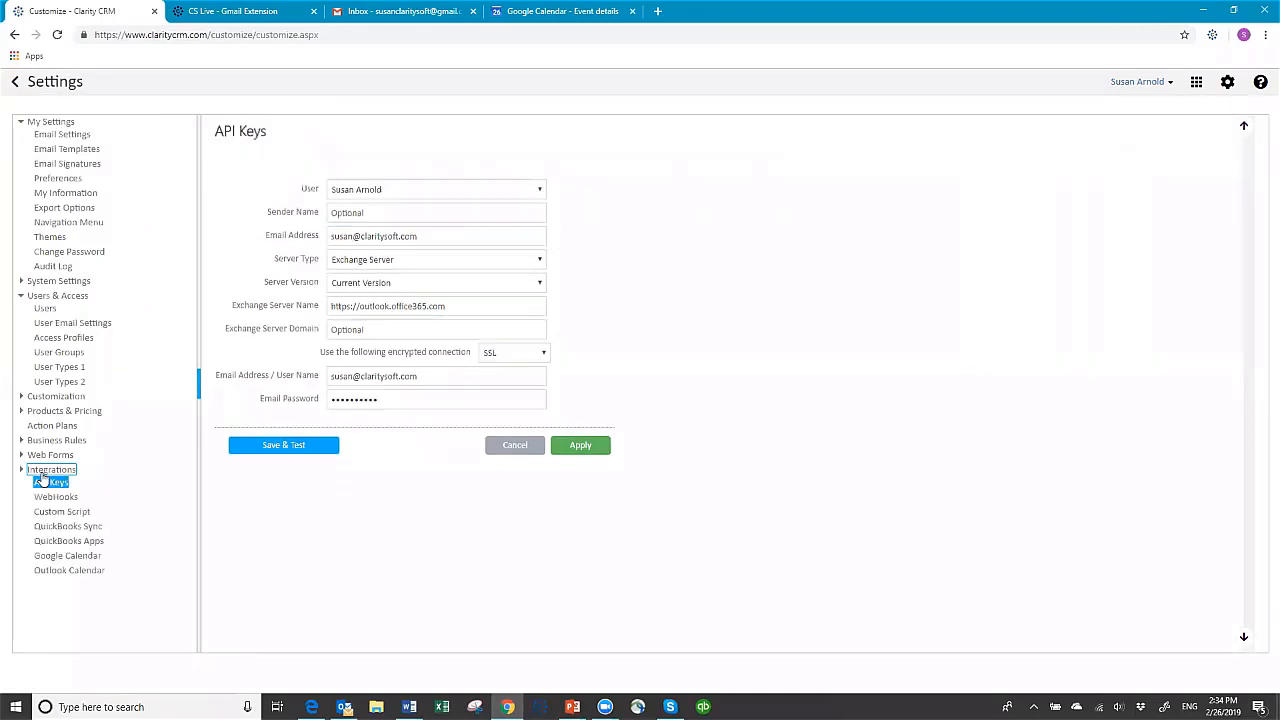
left_click(68, 558)
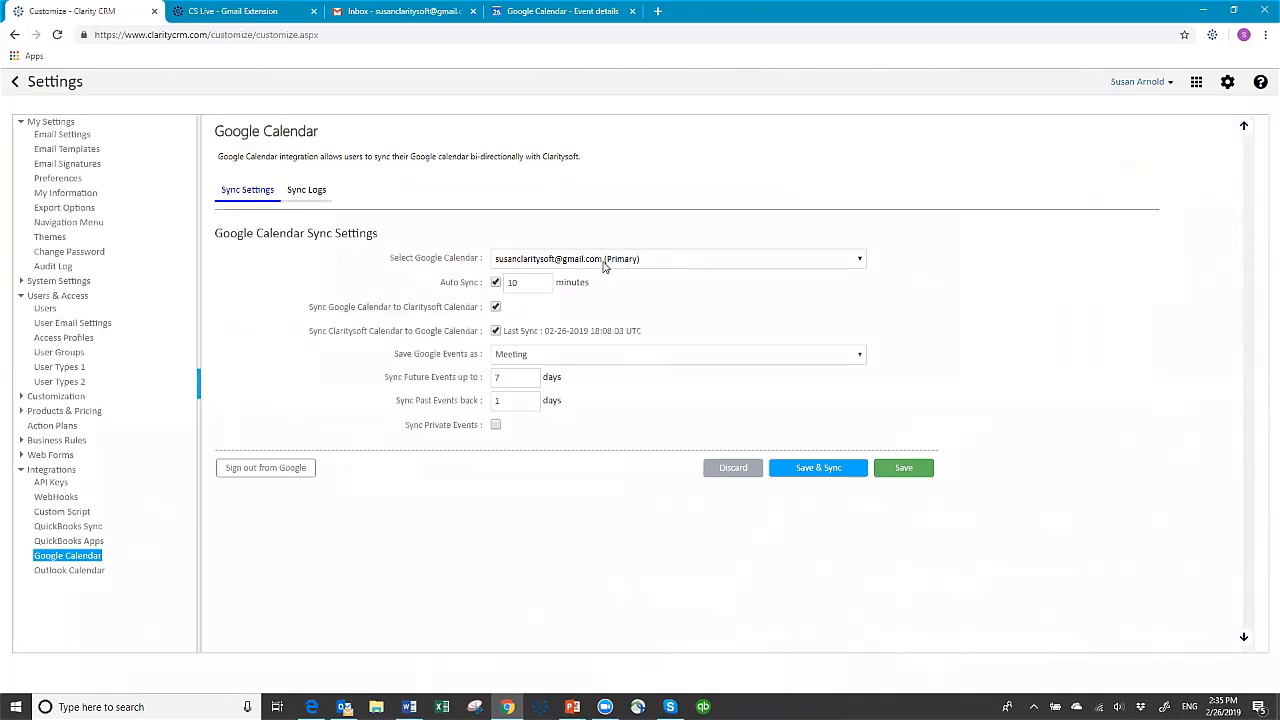
Review the Google Calendar sync settings: 10-minute auto sync, both sync directions enabled, events saved as Meeting, and future events up to 7 days
left_click(519, 282)
left_click(496, 308)
left_click(497, 308)
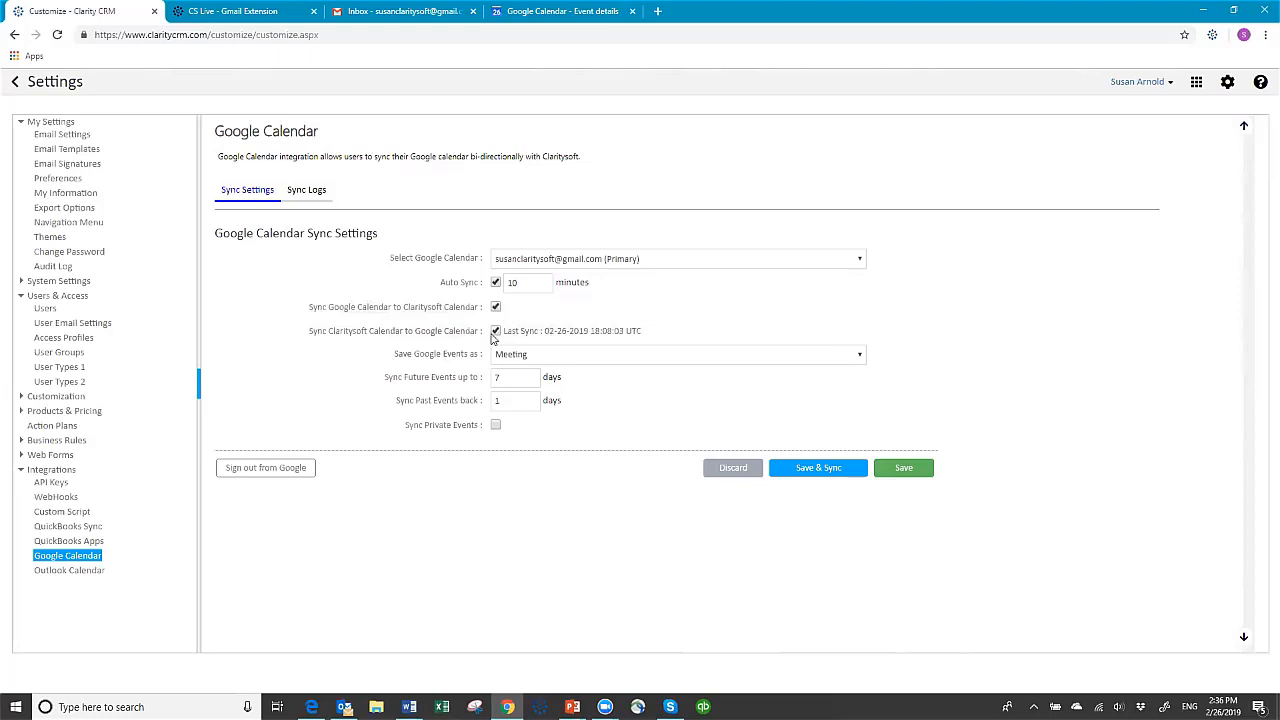
left_click(495, 331)
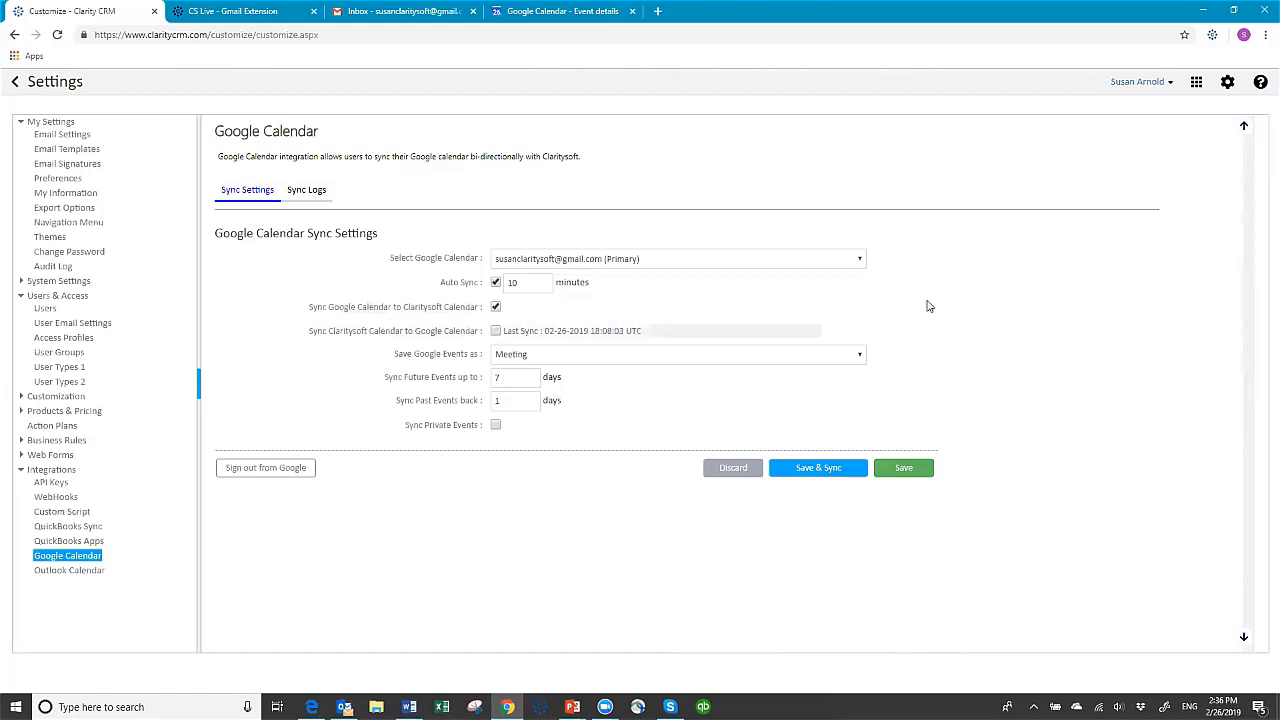
left_click(496, 310)
left_click(496, 331)
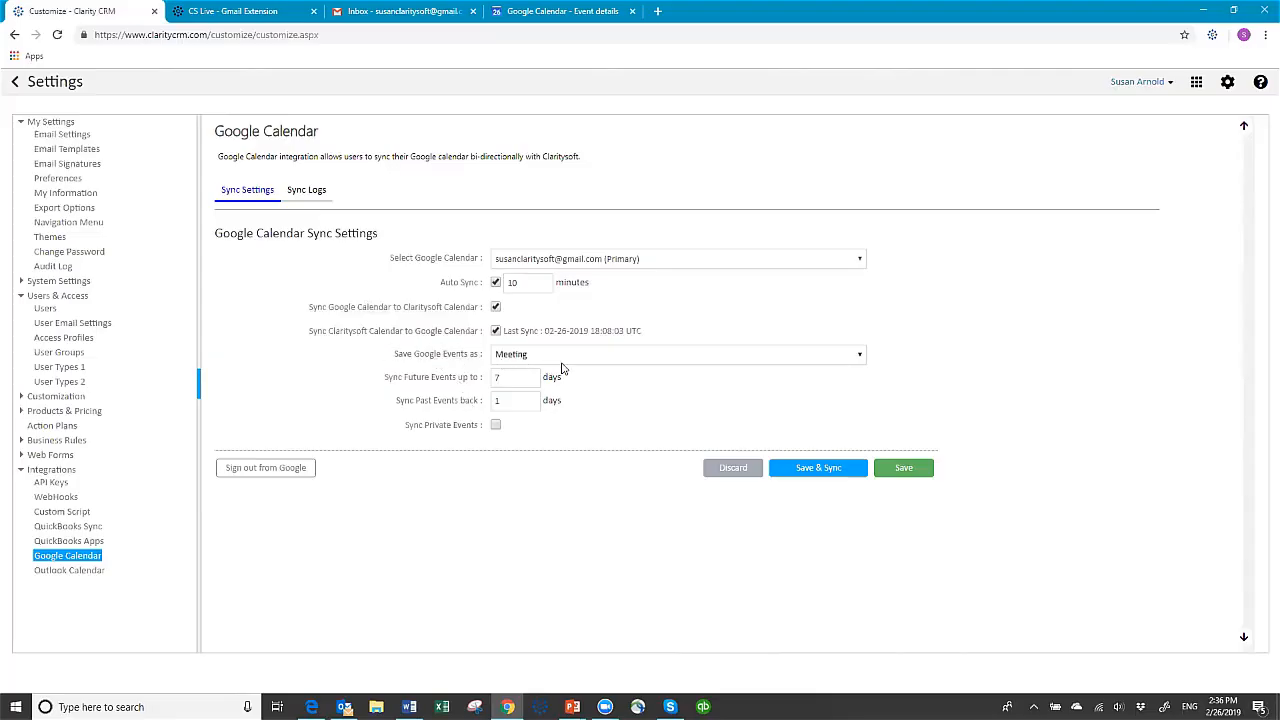
left_click(860, 357)
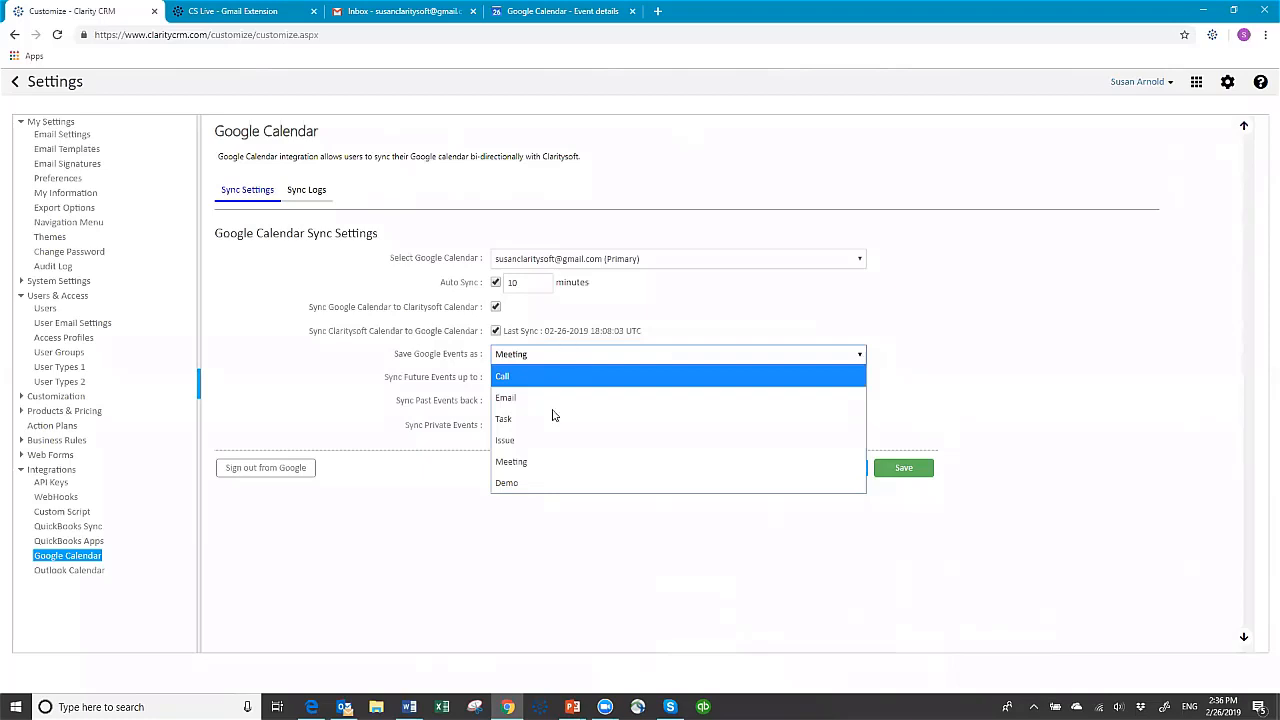
left_click(553, 463)
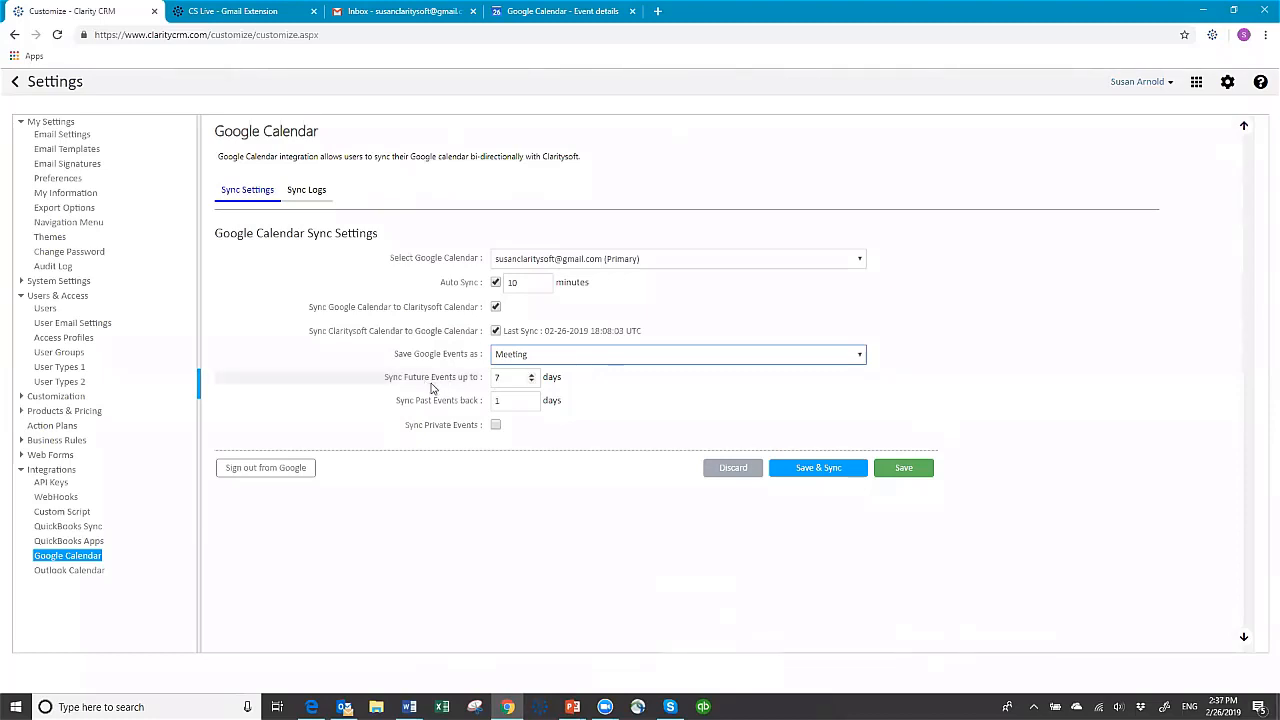
left_click(503, 379)
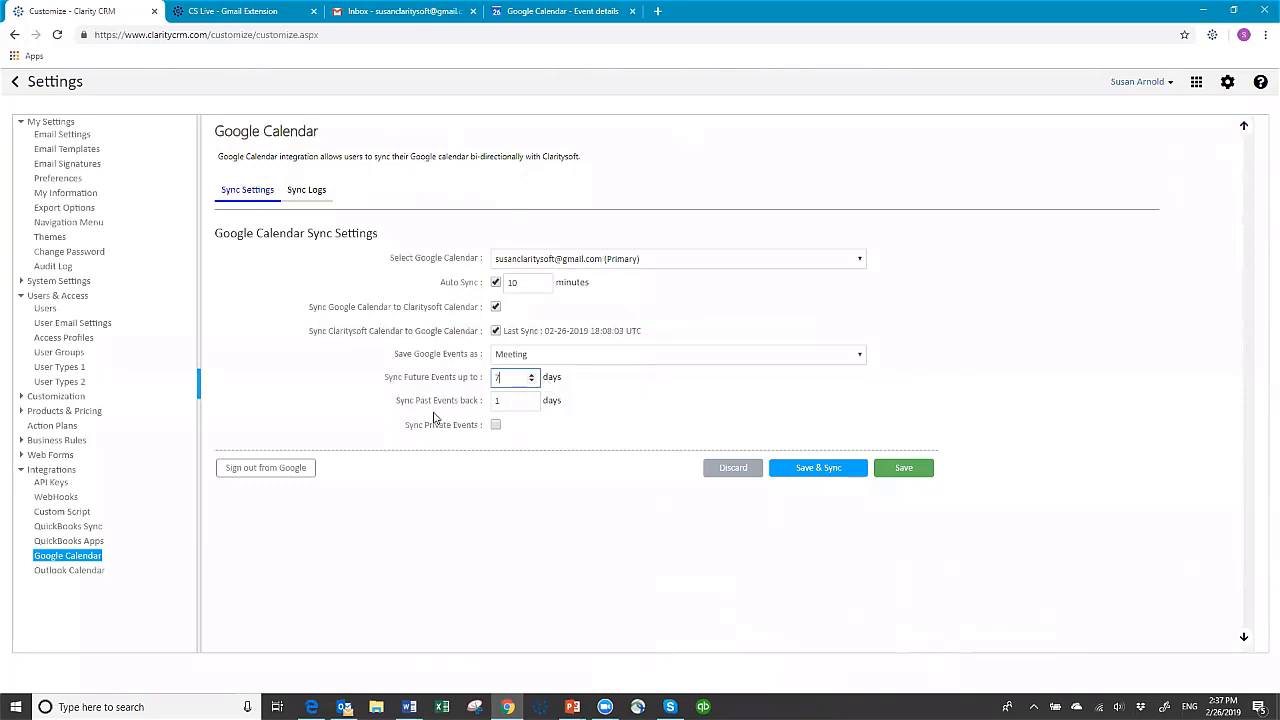
Save the Google Calendar settings and run a sync, and open the sync logs
left_click(813, 469)
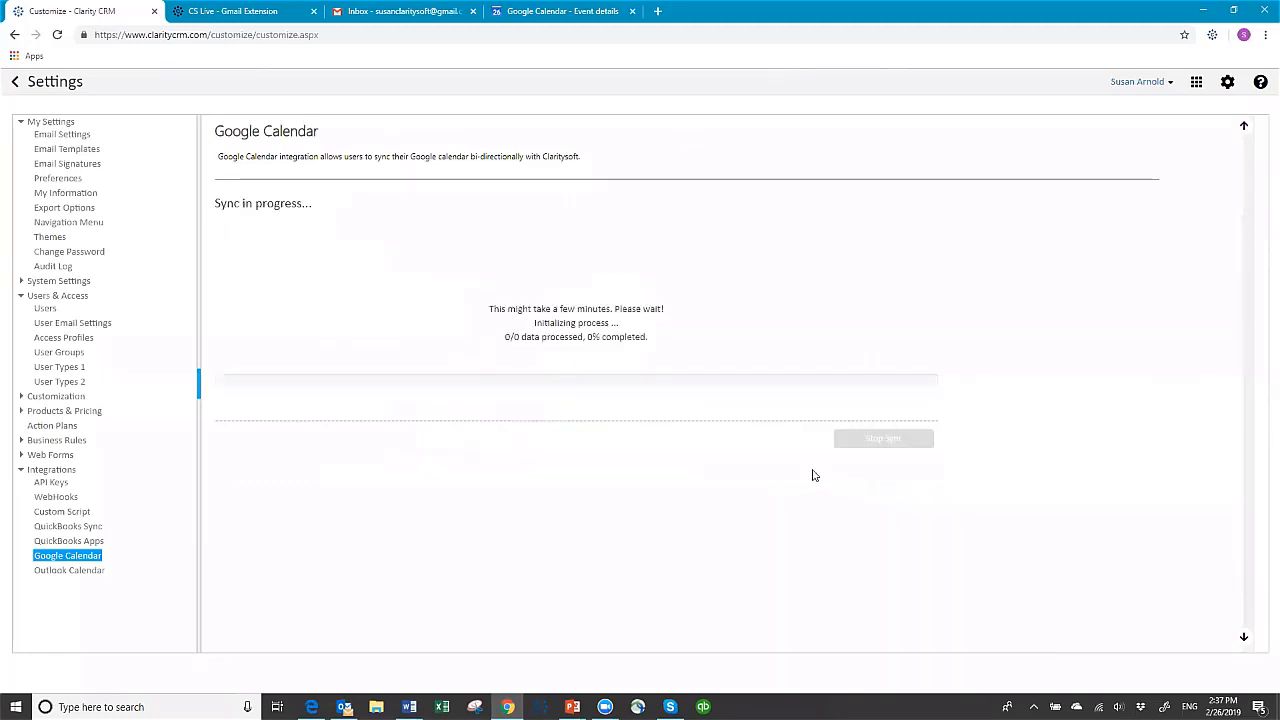
left_click(1146, 342)
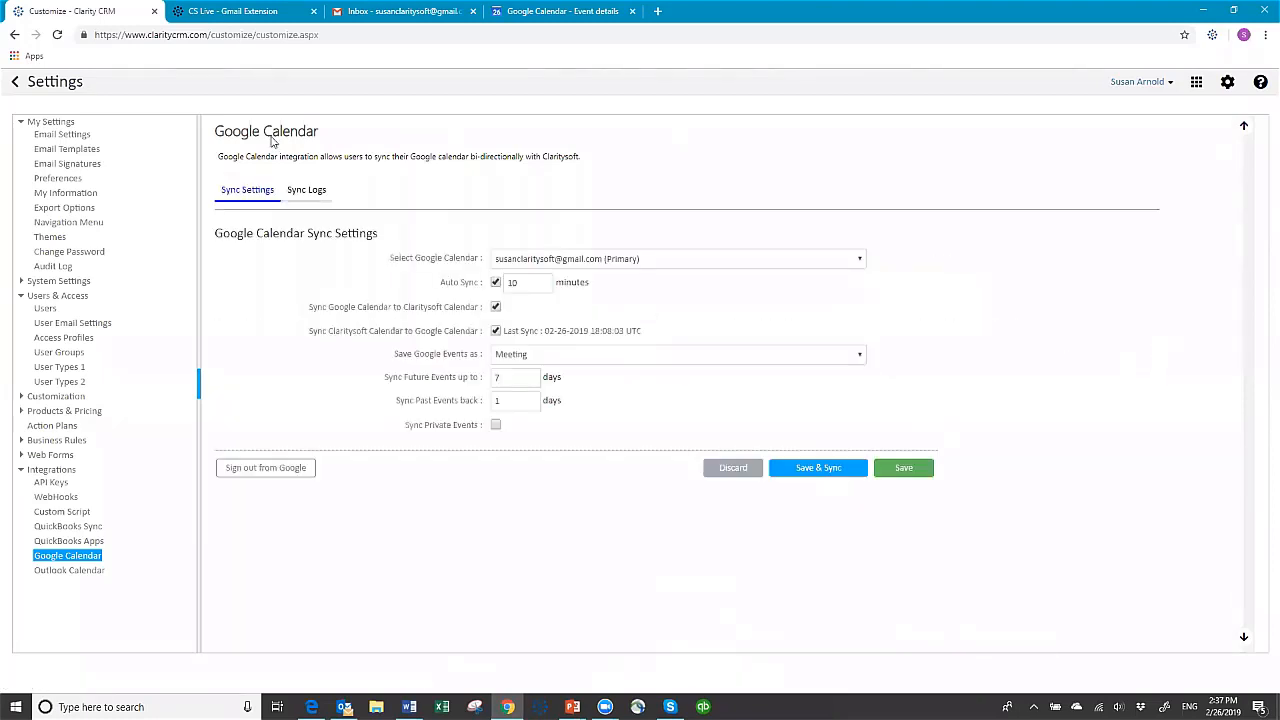
left_click(309, 192)
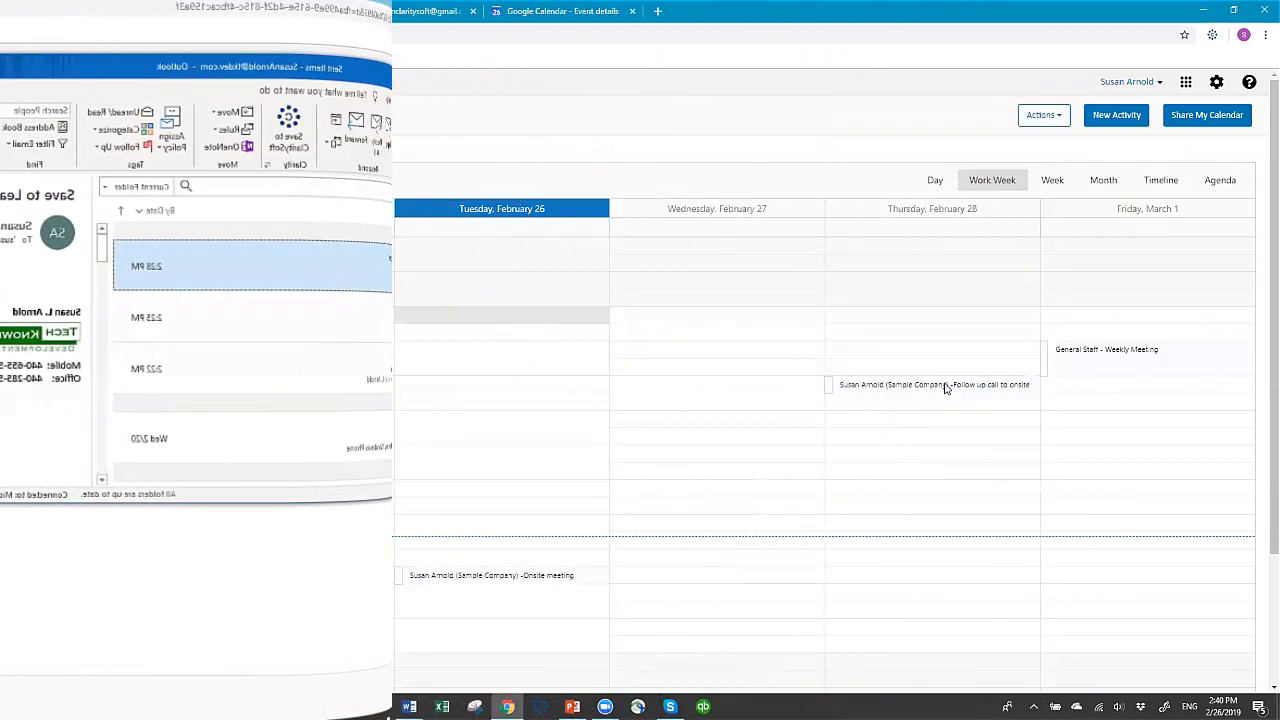
Create a meeting "New Activity to sync" in the Claritysoft calendar for the Tuesday Company-Cleveland contact on 02-28-2019, 12:00pm to 1:00pm
scroll(583, 516, "down", 1)
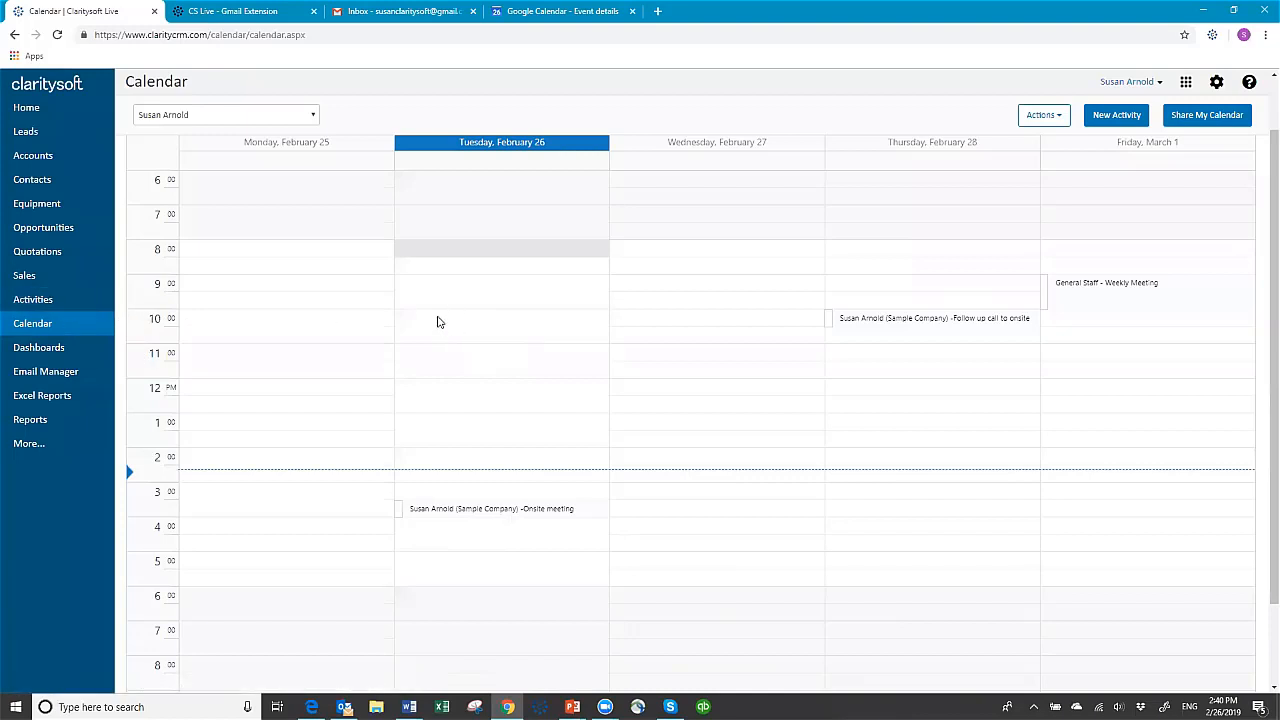
left_click(876, 391)
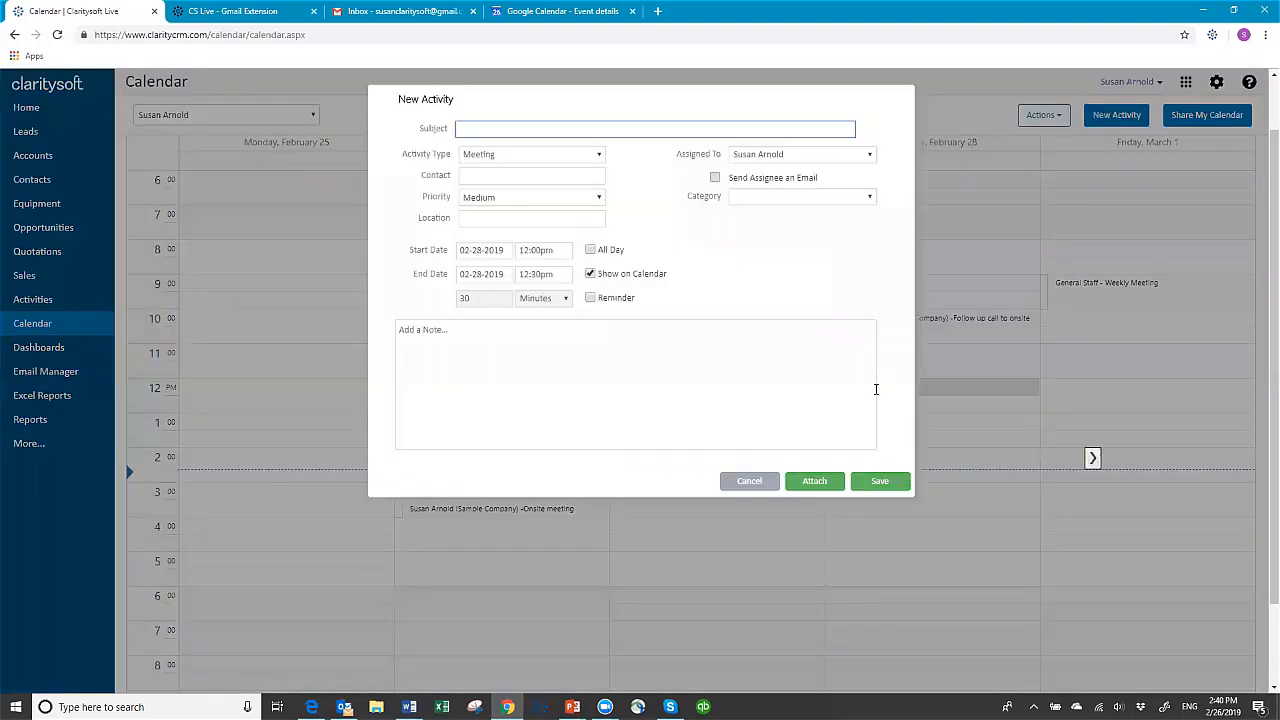
type("New Activity to sync")
key("Tab")
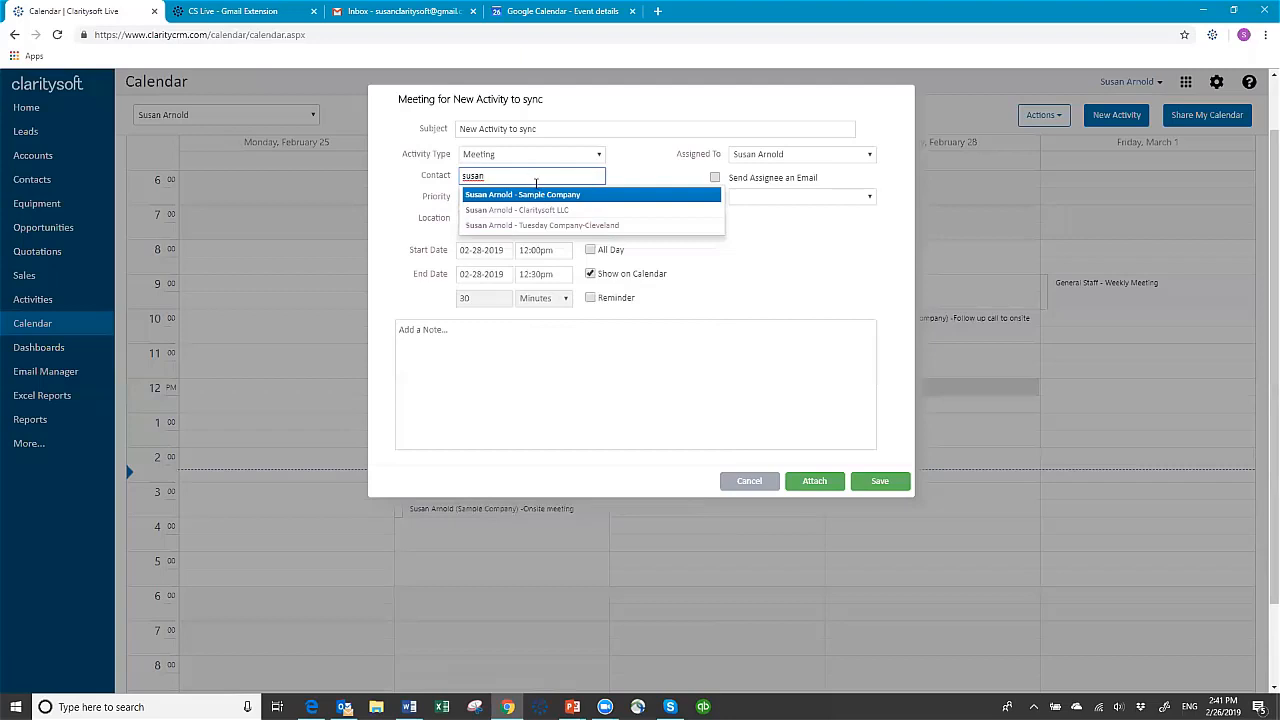
left_click(498, 225)
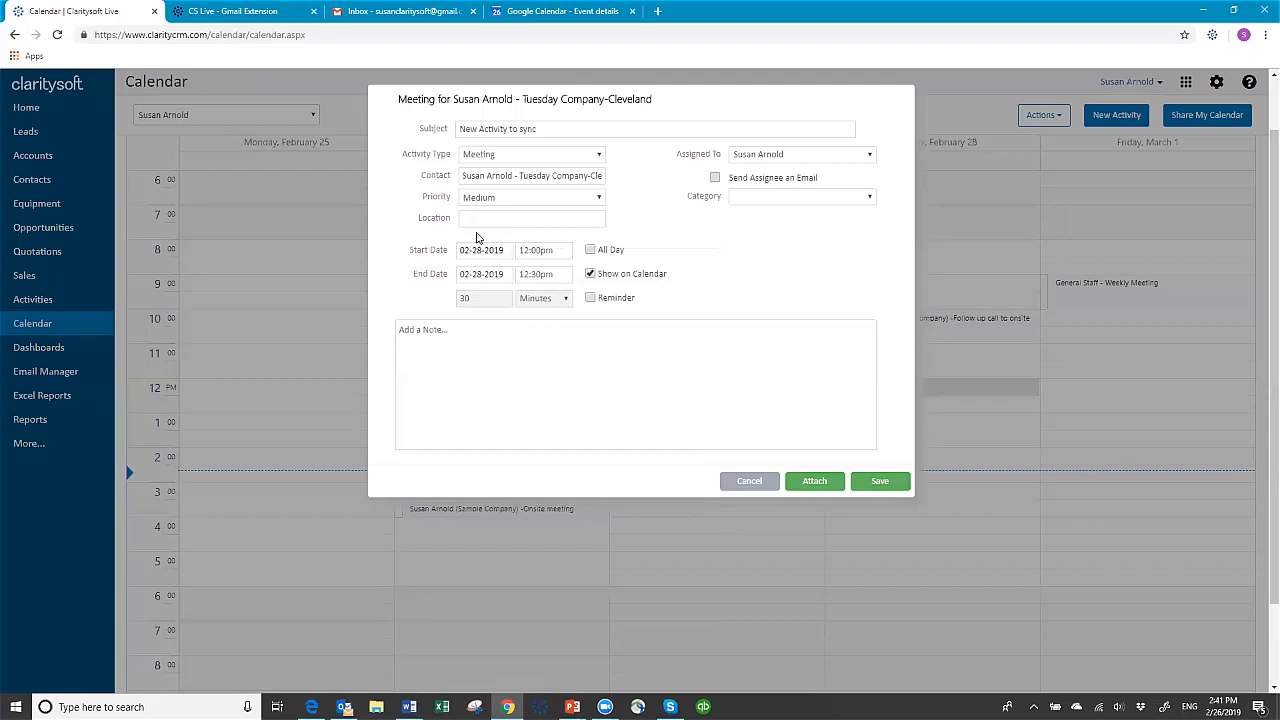
left_click(558, 275)
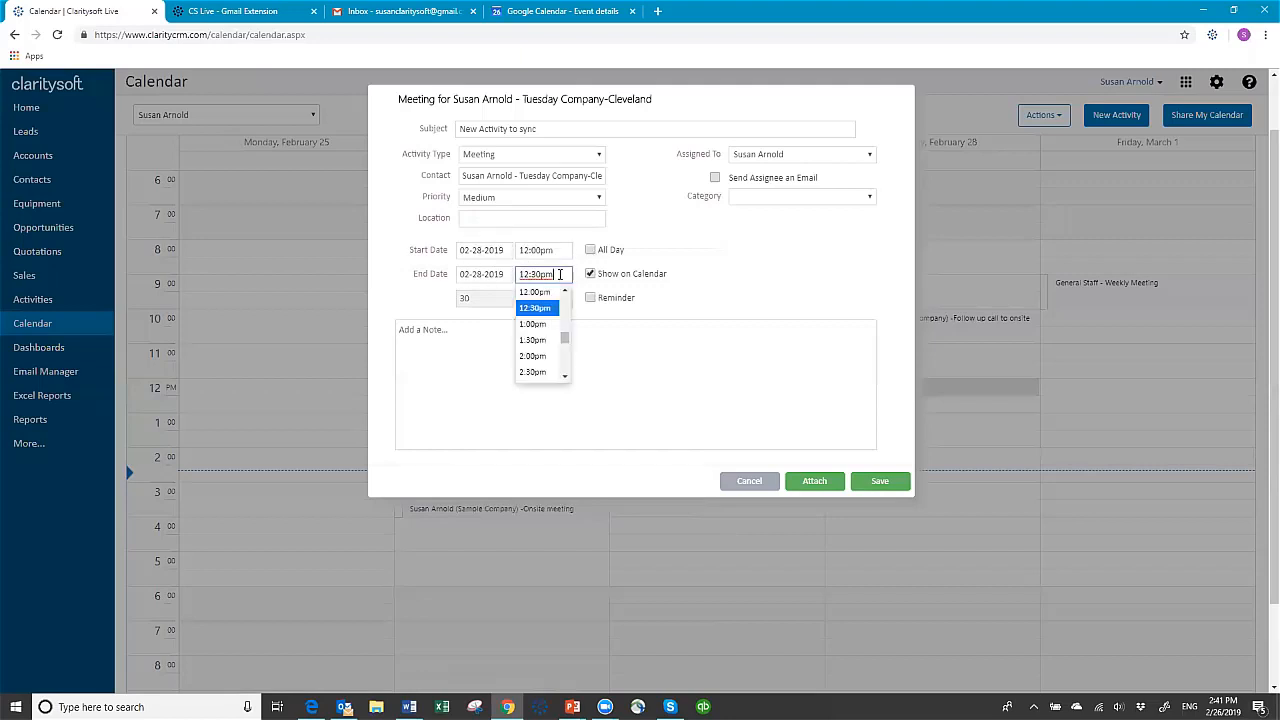
left_click(543, 323)
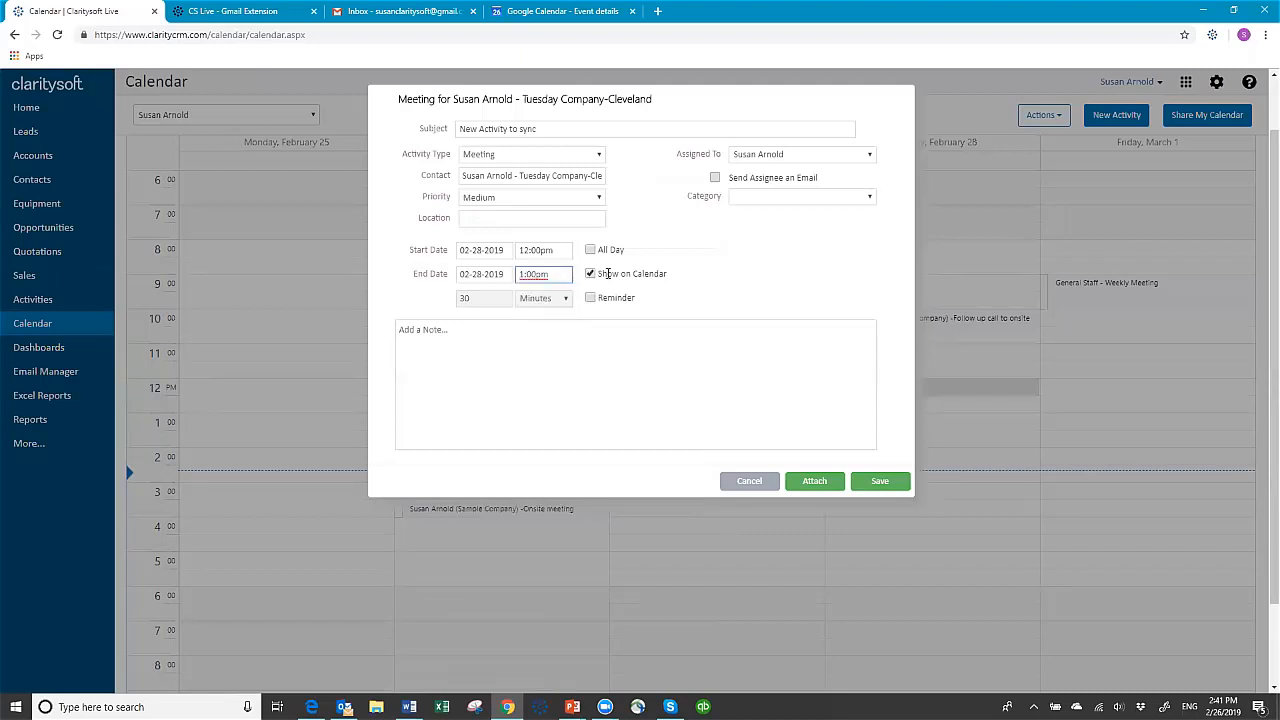
left_click(877, 486)
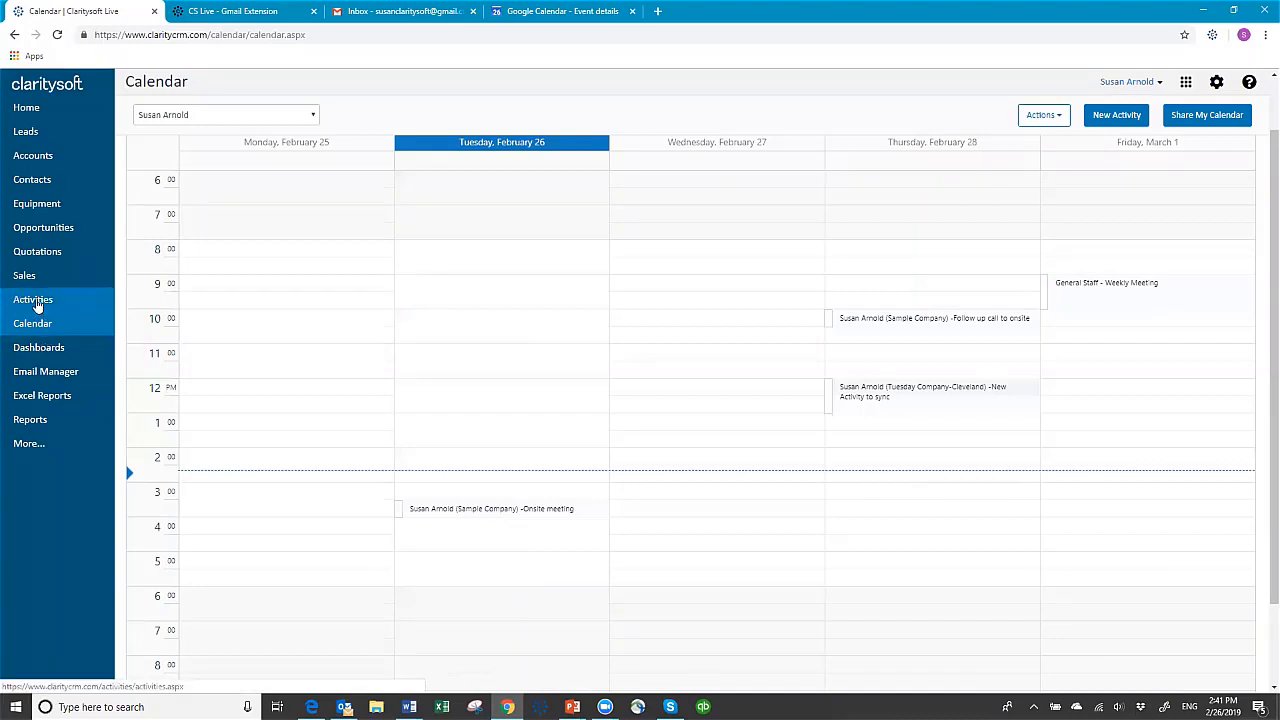
Filter the activities list to Future Activities to check for the new meeting
left_click(35, 300)
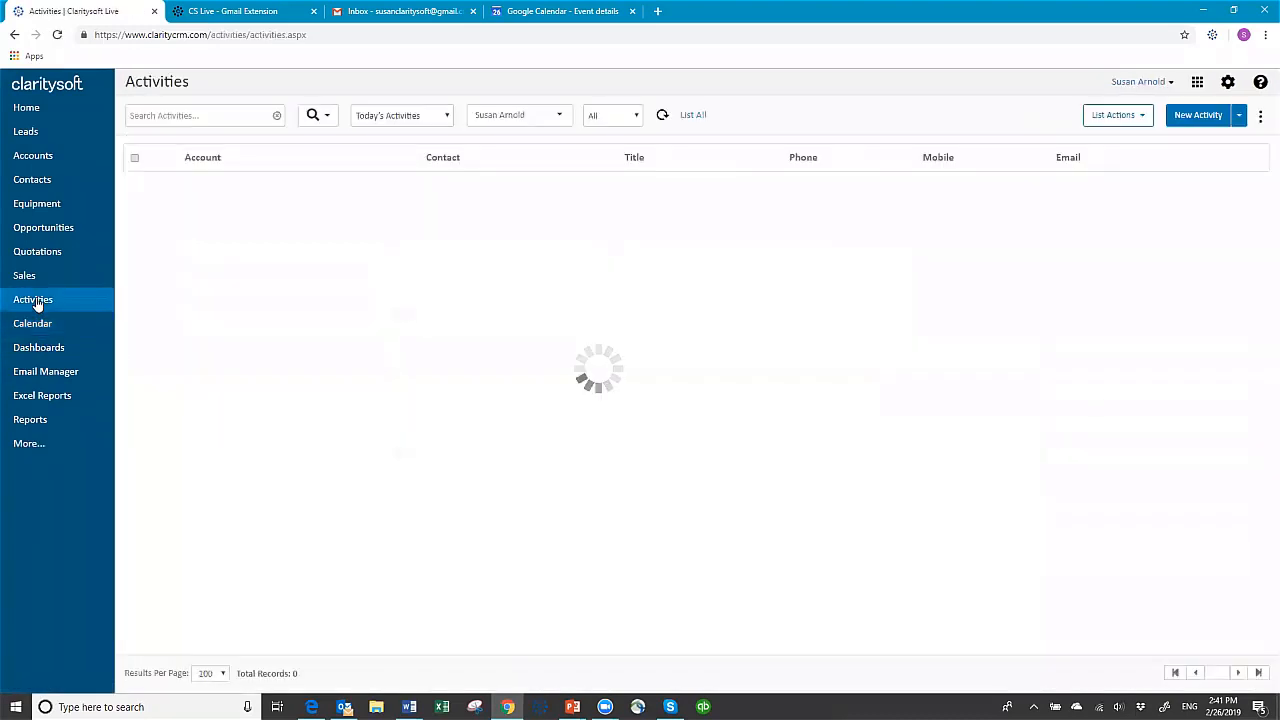
left_click(448, 116)
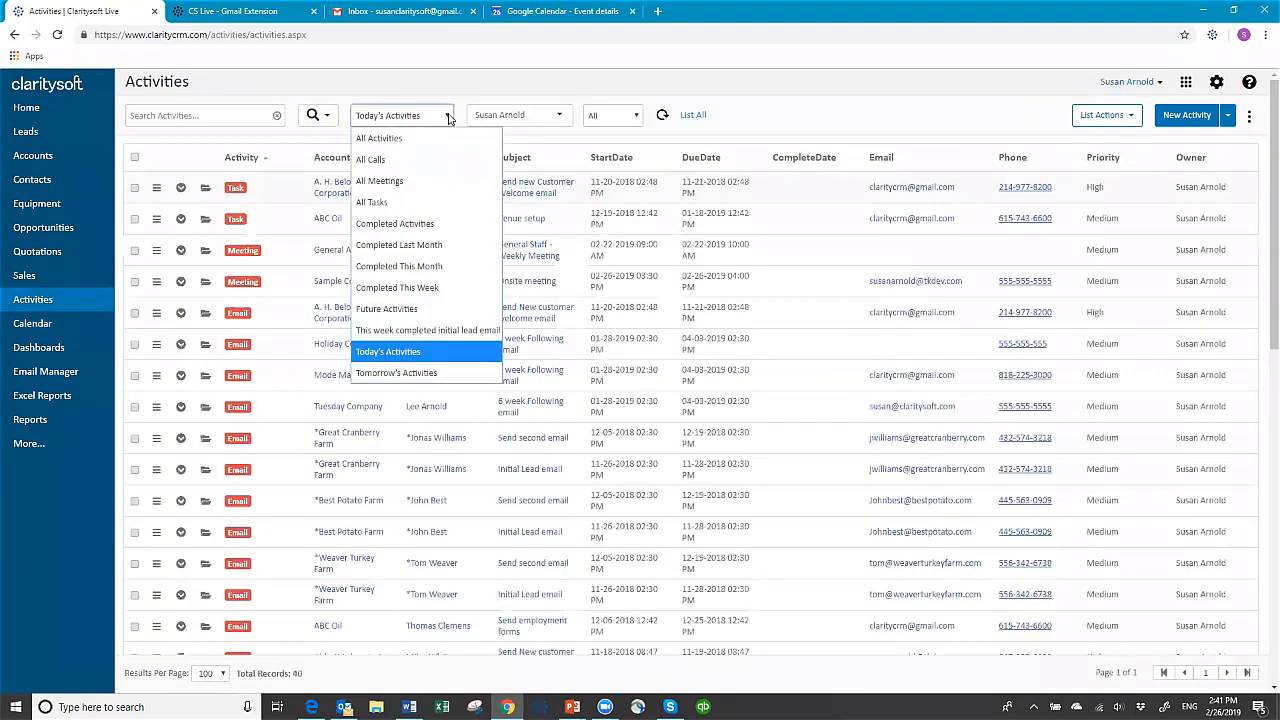
left_click(404, 310)
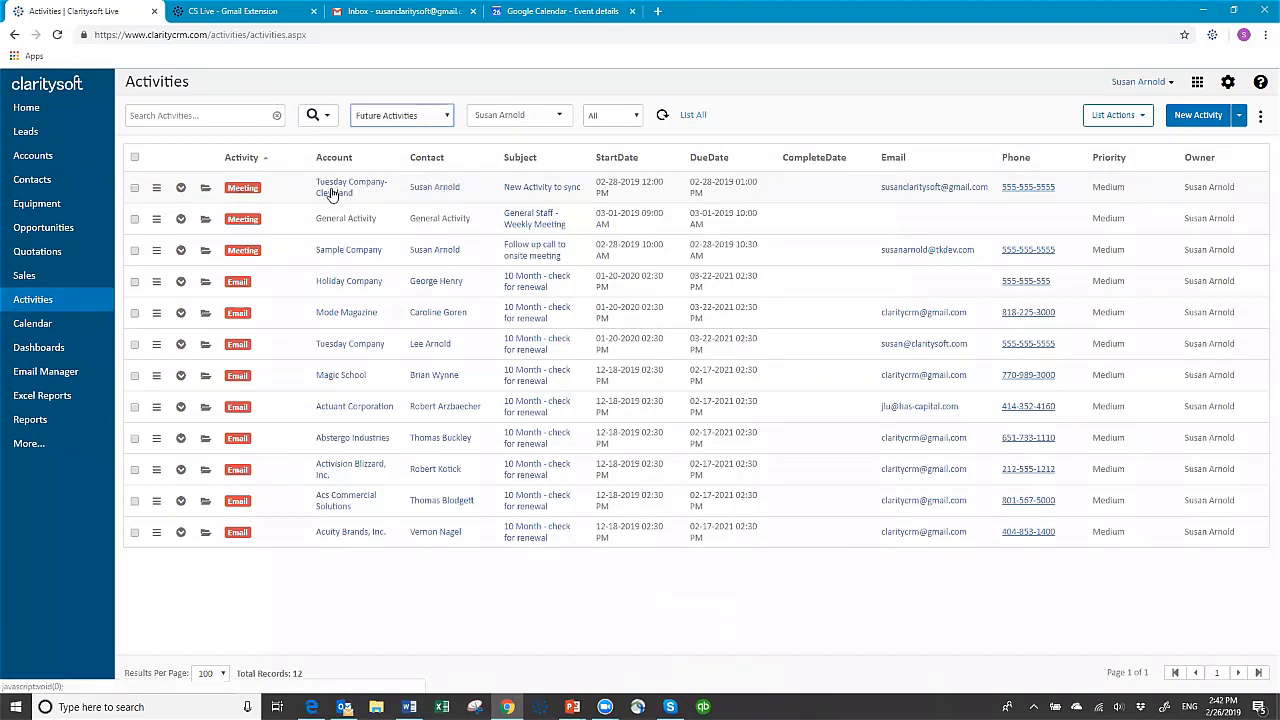
Check the Tuesday Company-Cleveland contact's open activities for "New Activity to sync", and collapse the contact's details
left_click(34, 181)
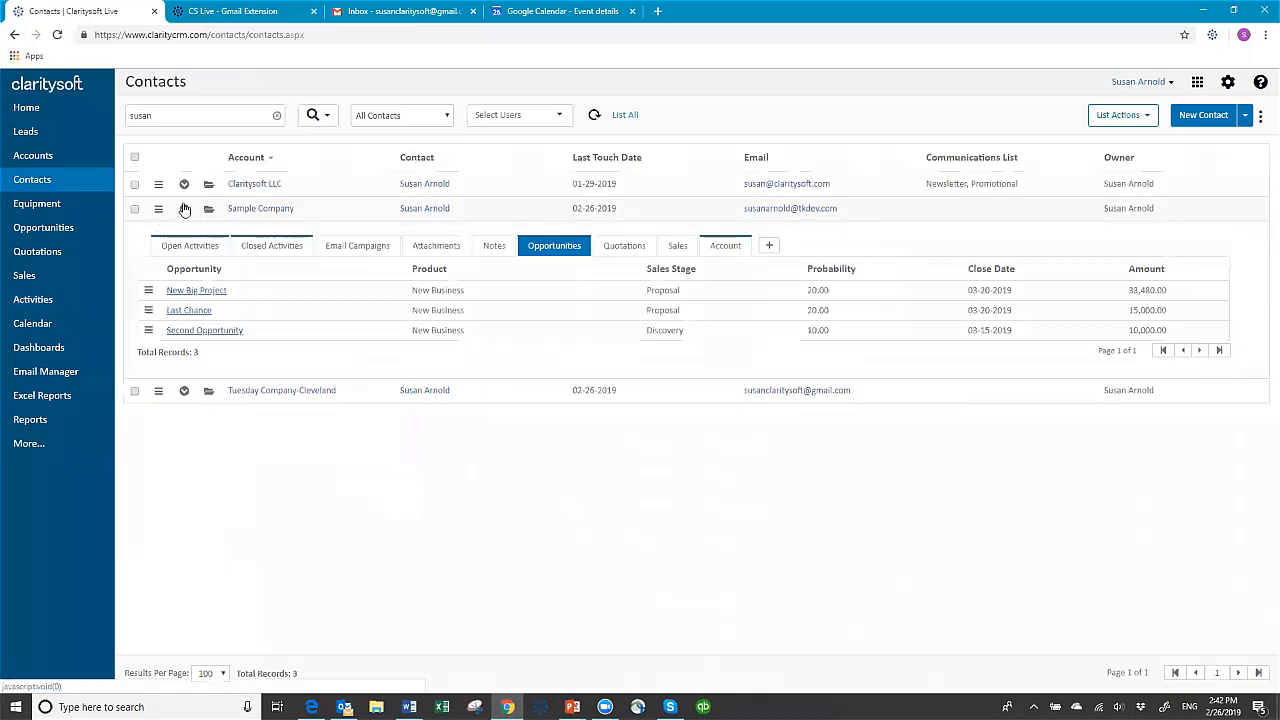
left_click(184, 208)
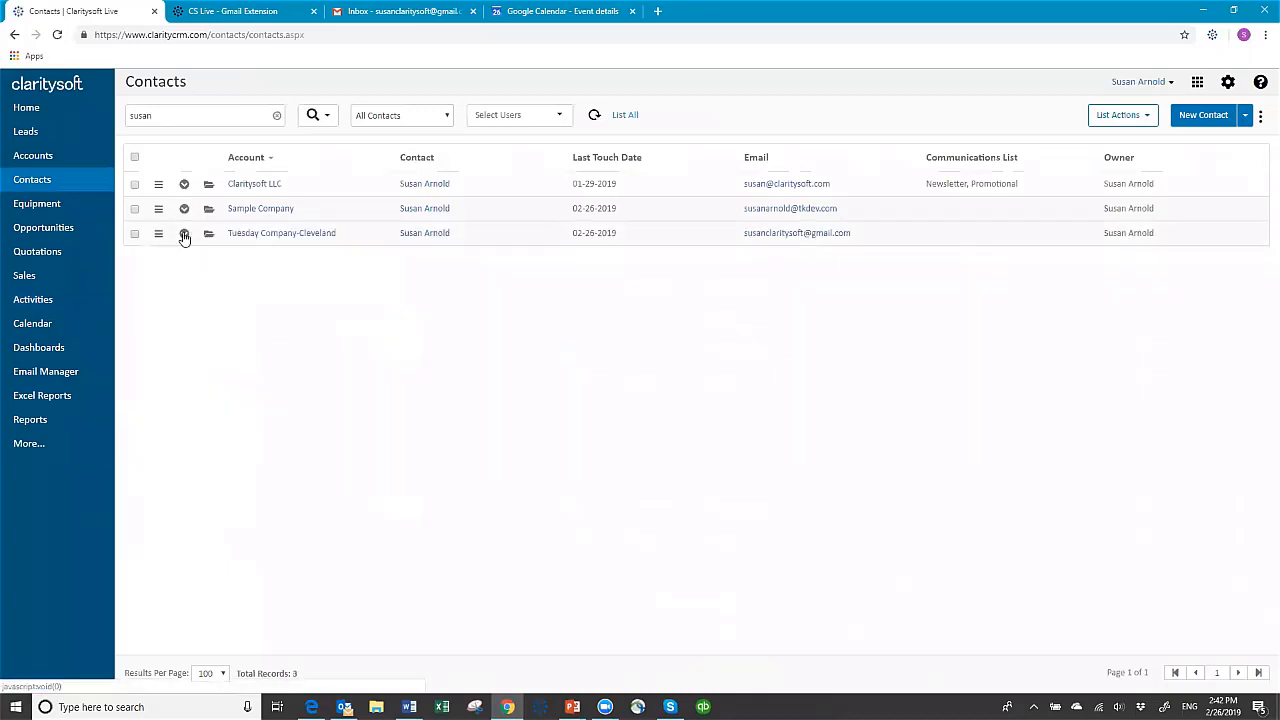
left_click(184, 233)
left_click(200, 274)
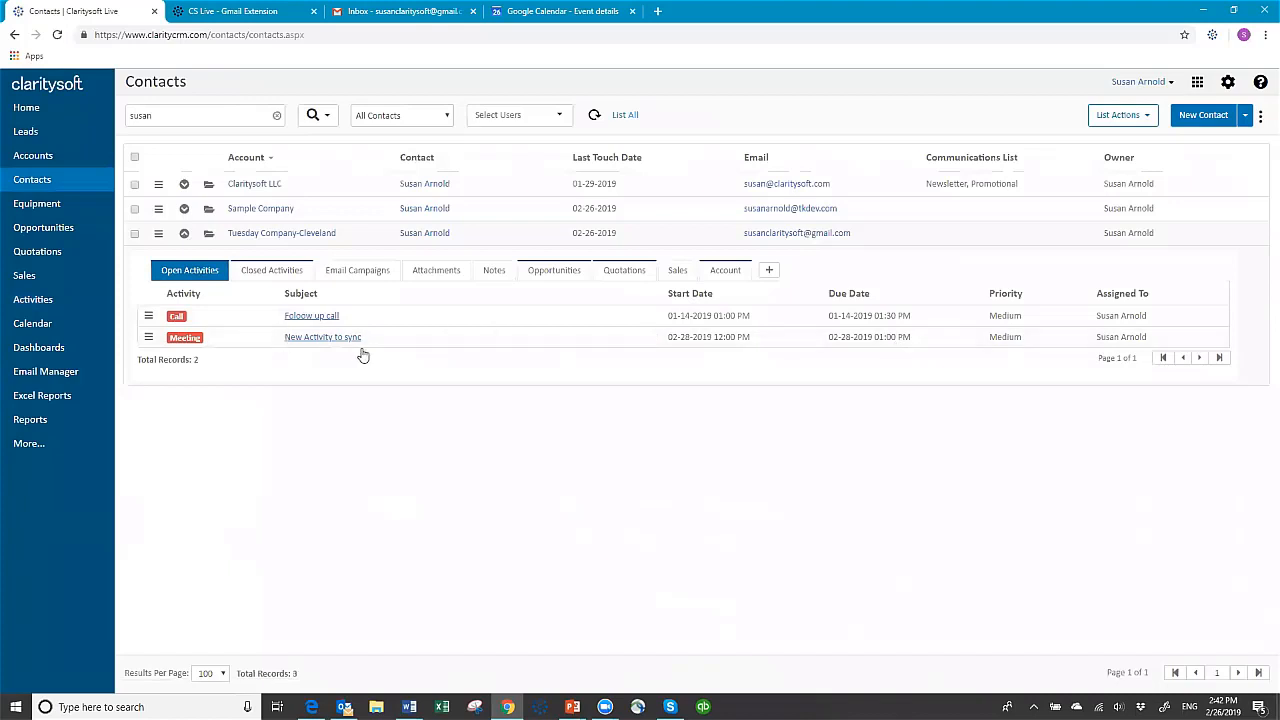
left_click(184, 234)
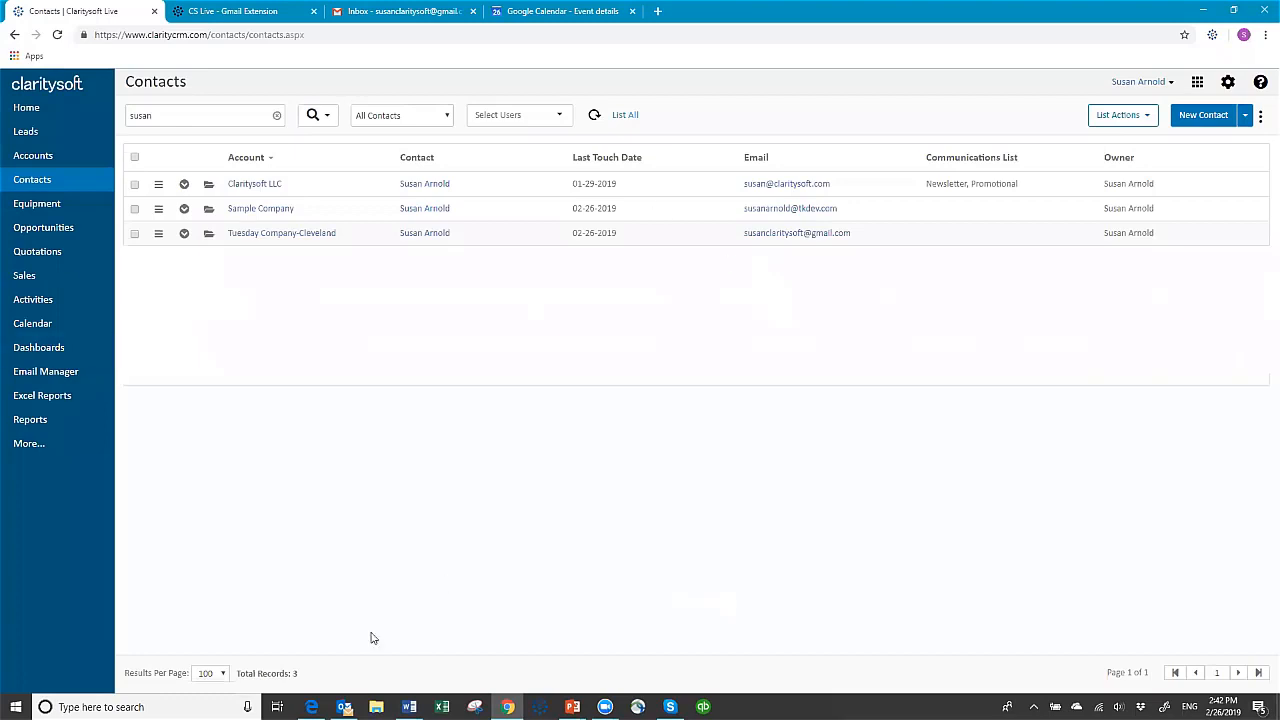
Switch to Outlook, run the Claritysoft calendar sync, and check the Outlook calendar for "New Activity to sync"
left_click(344, 707)
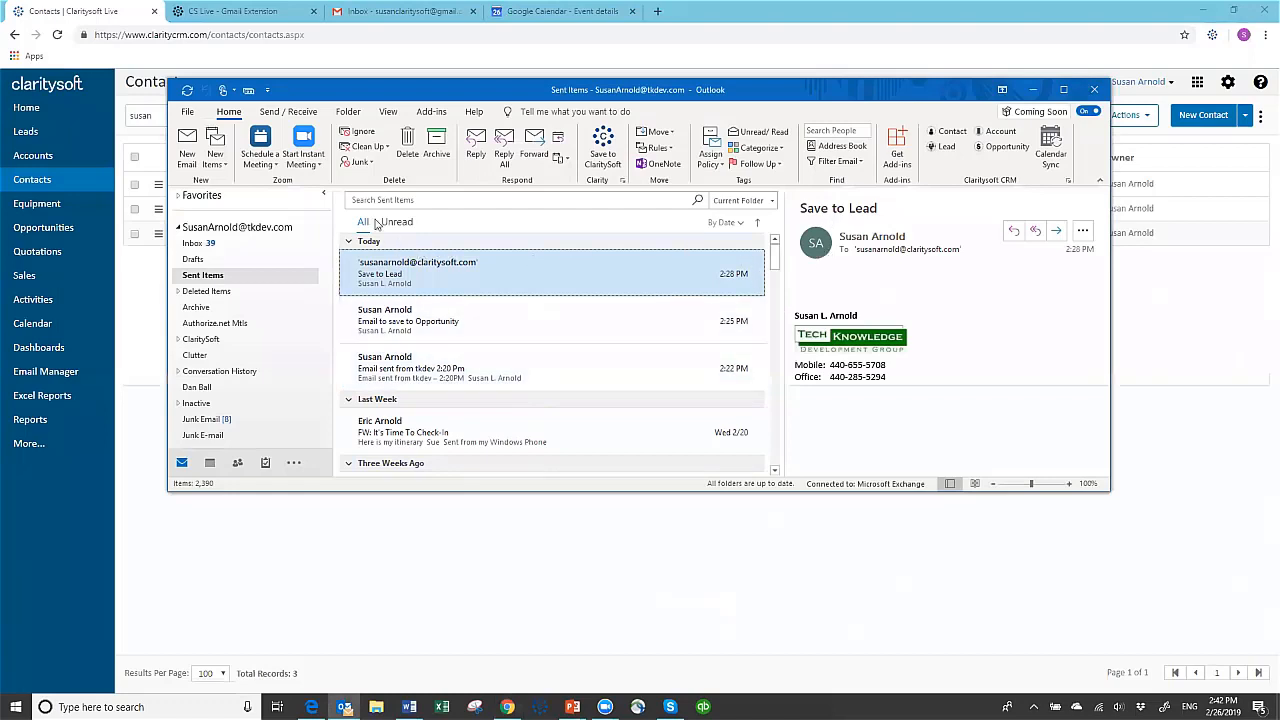
left_click(1052, 153)
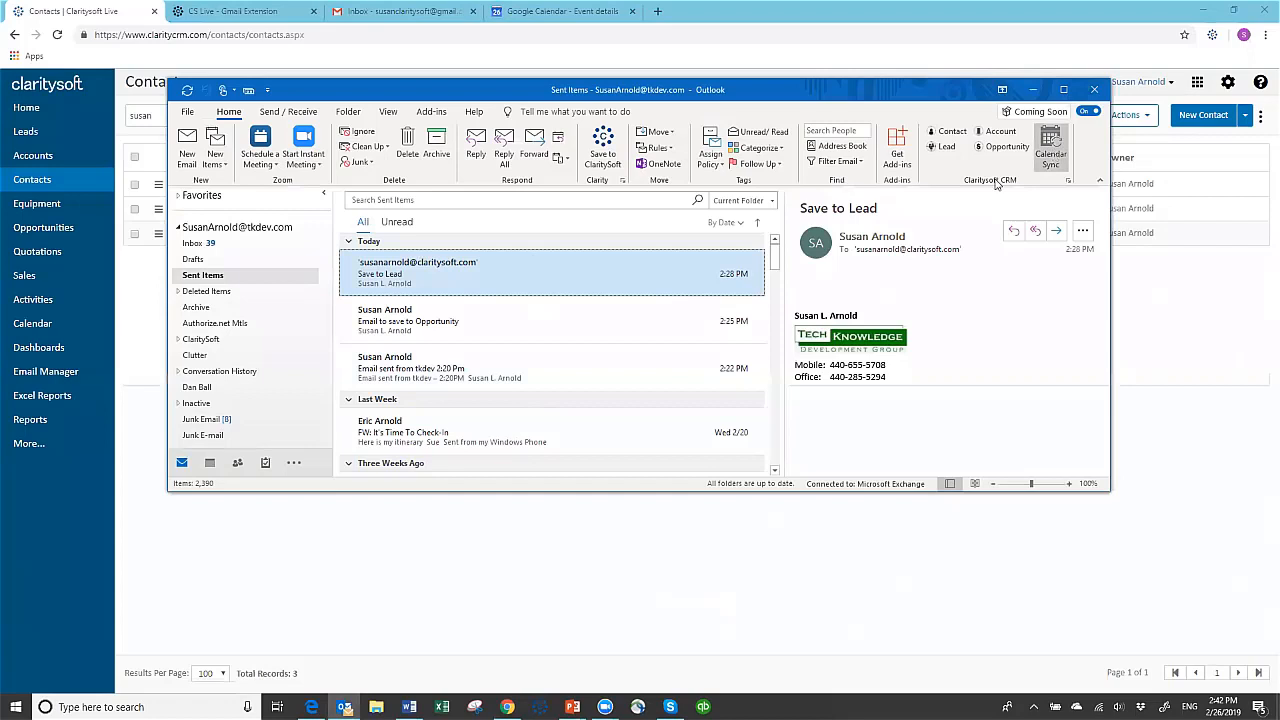
left_click(830, 443)
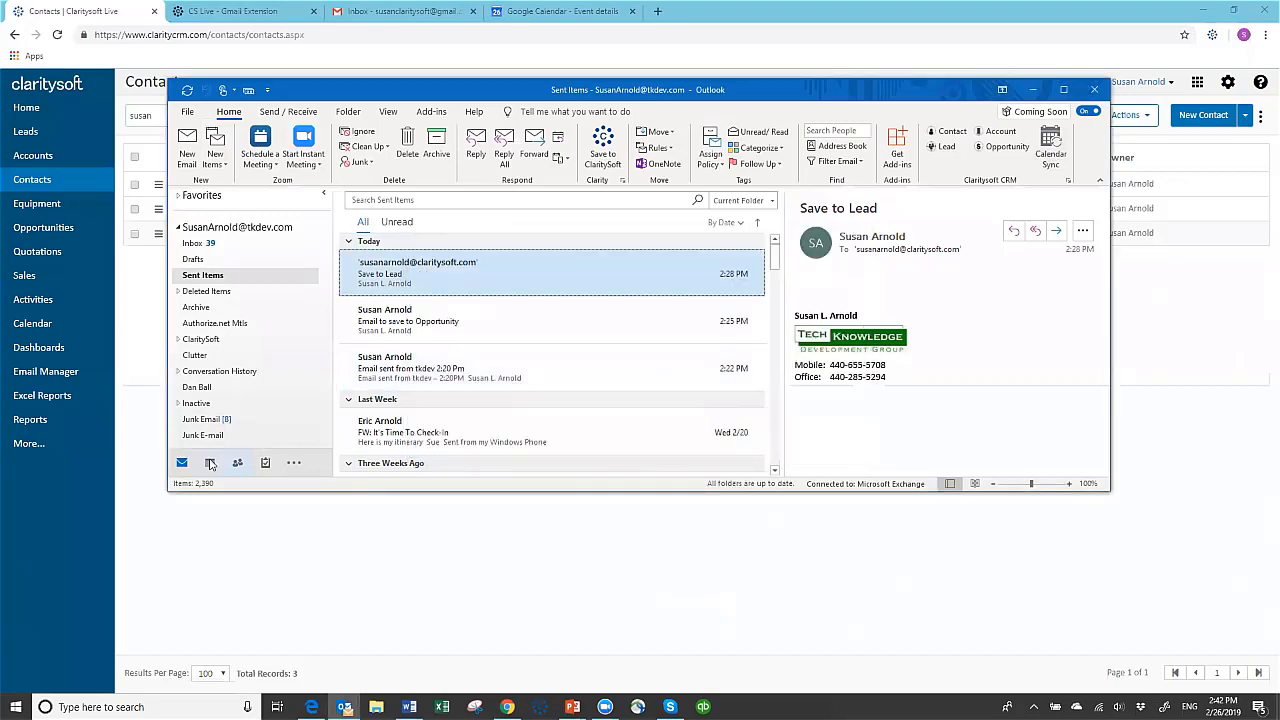
left_click(210, 463)
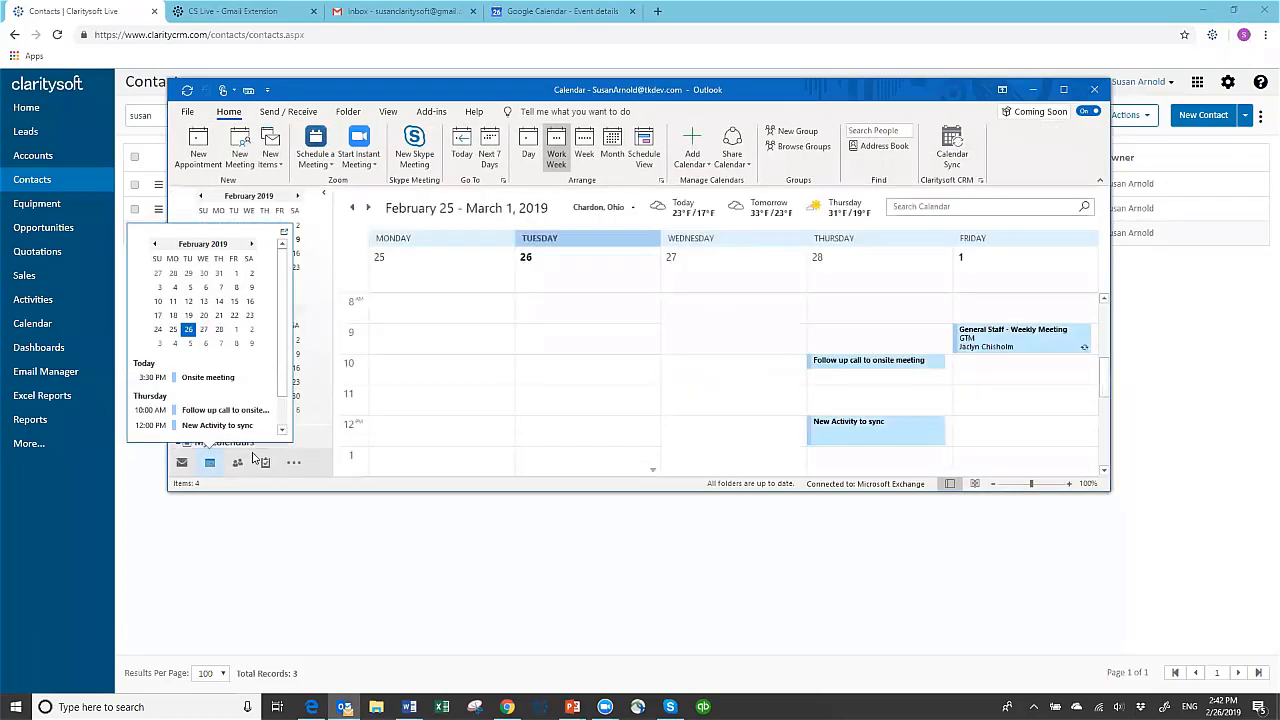
mouse_move(866, 434)
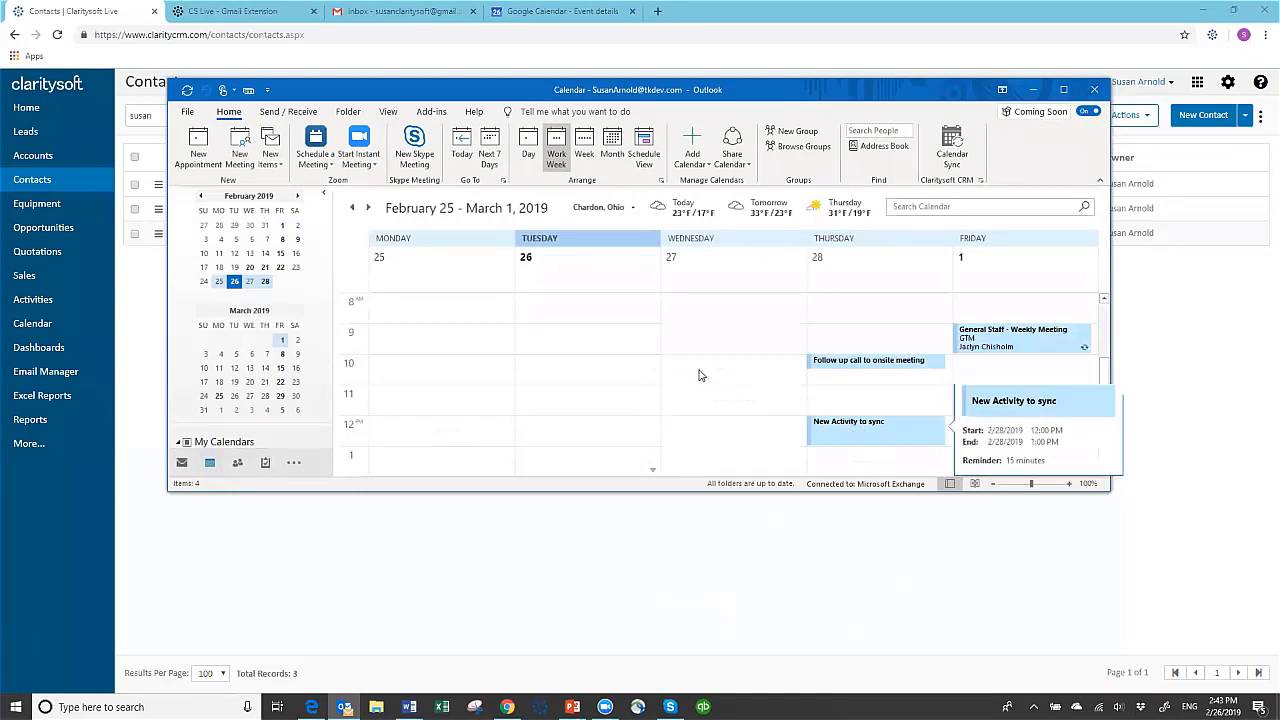
Review the synced activities in the Outlook calendar's February 25 - March 1, 2019 work week, from morning through afternoon
scroll(699, 375, "down", 5)
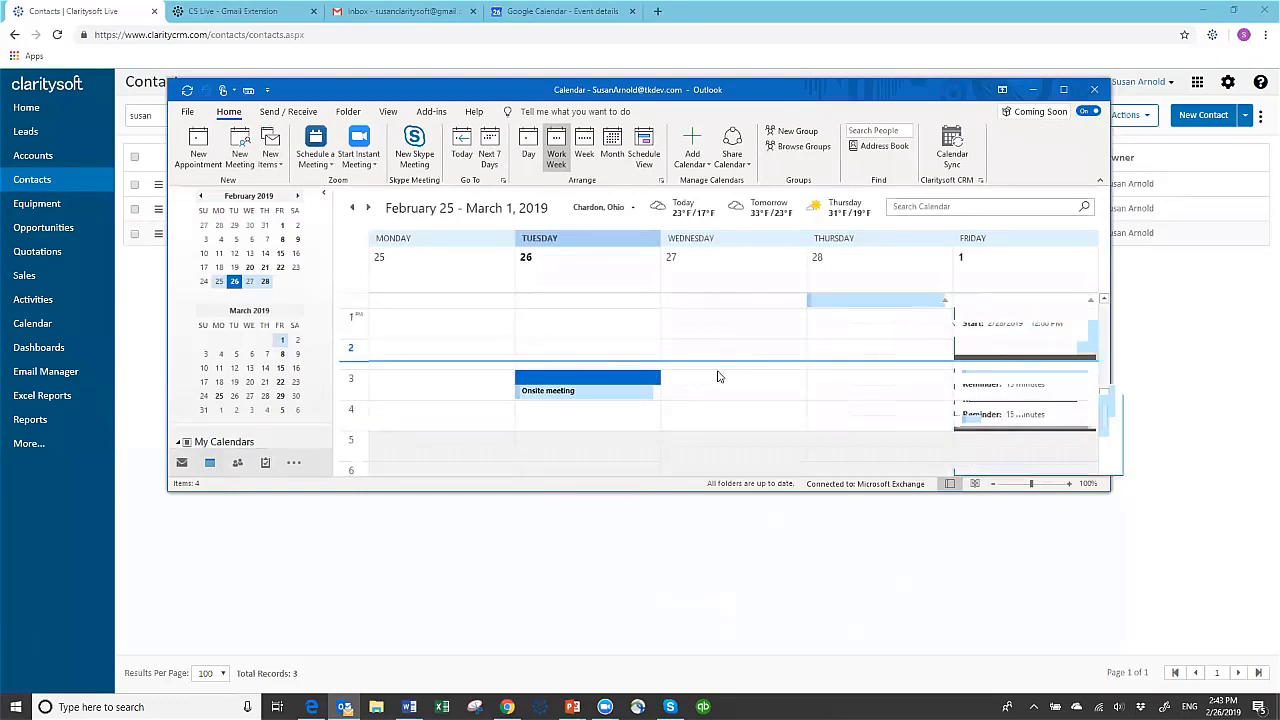
scroll(717, 376, "up", 3)
scroll(717, 376, "down", 1)
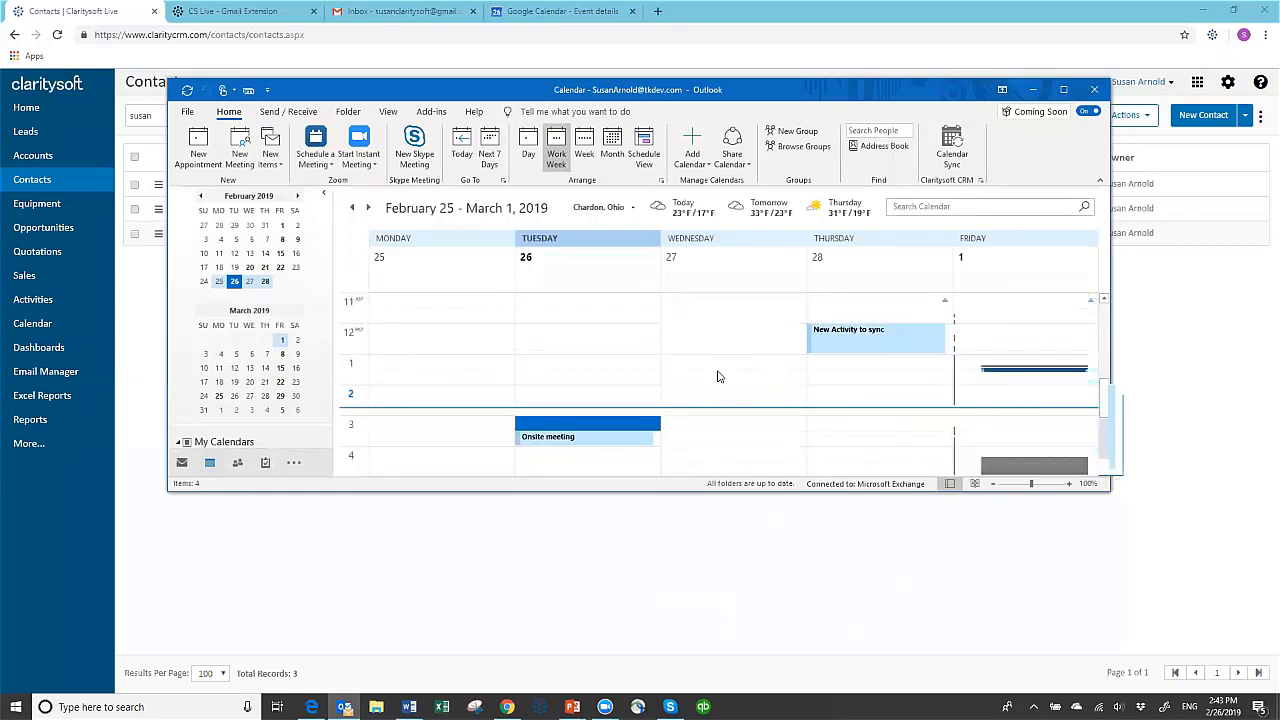
scroll(720, 374, "up", 3)
scroll(731, 369, "down", 3)
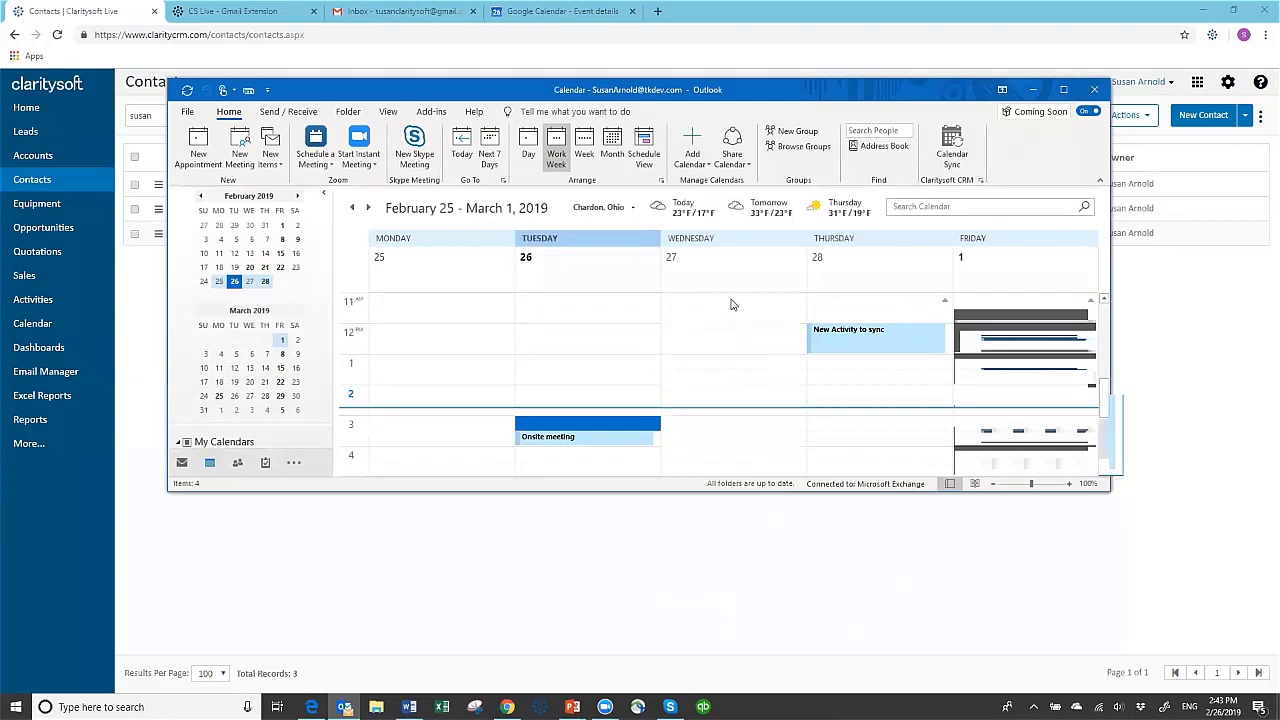
Switch to Chrome and review the Gmail Extension help article, including its Installation & Configuration instructions
left_click(788, 583)
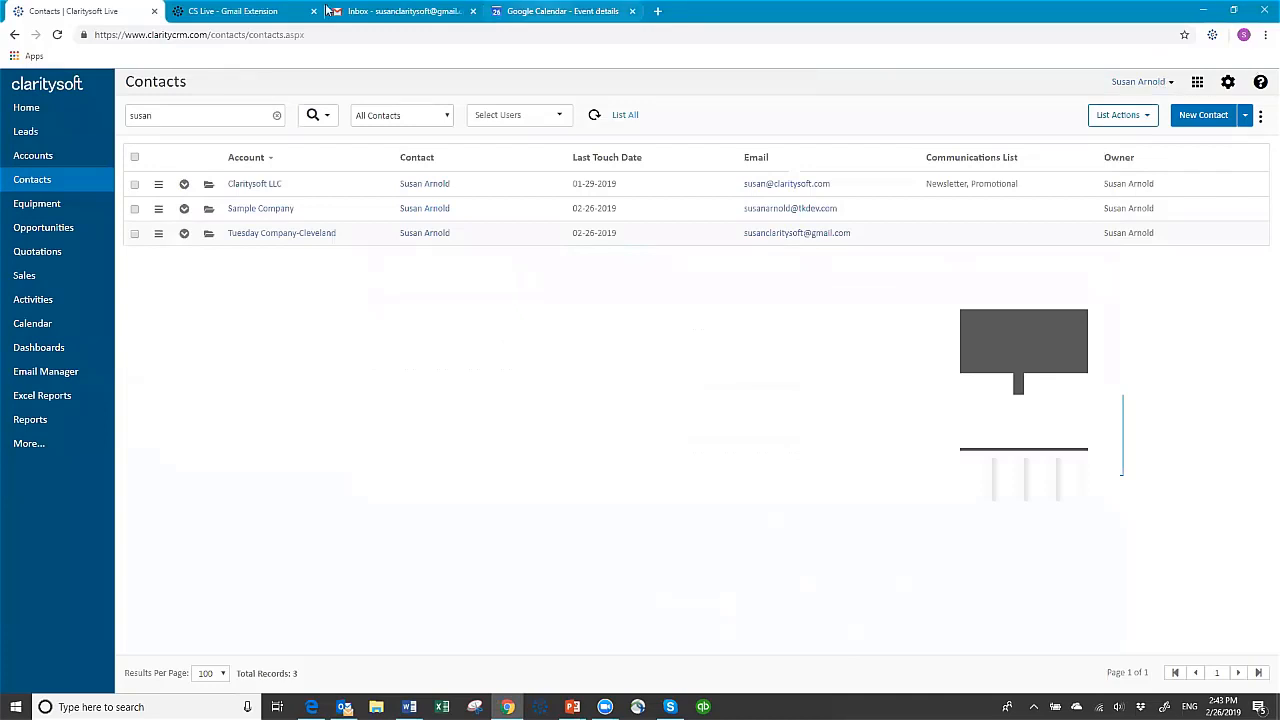
left_click(246, 14)
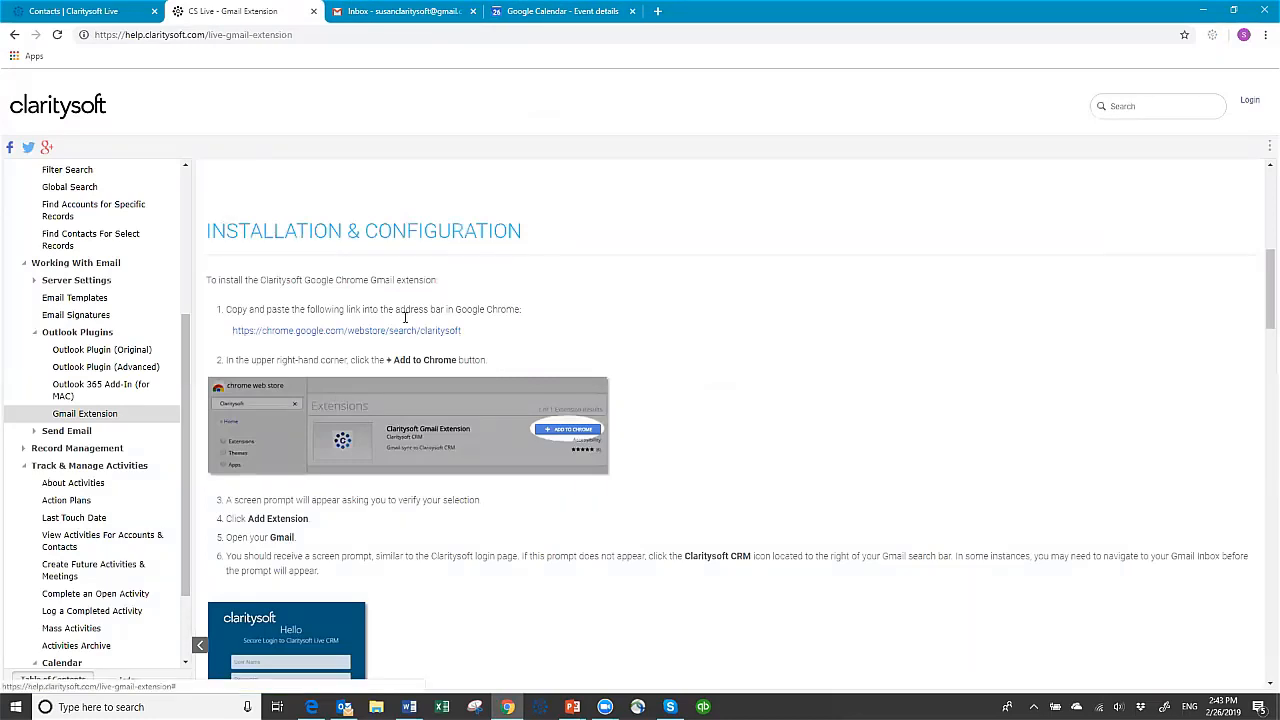
scroll(731, 411, "down", 1)
scroll(723, 357, "up", 2)
scroll(728, 350, "up", 2)
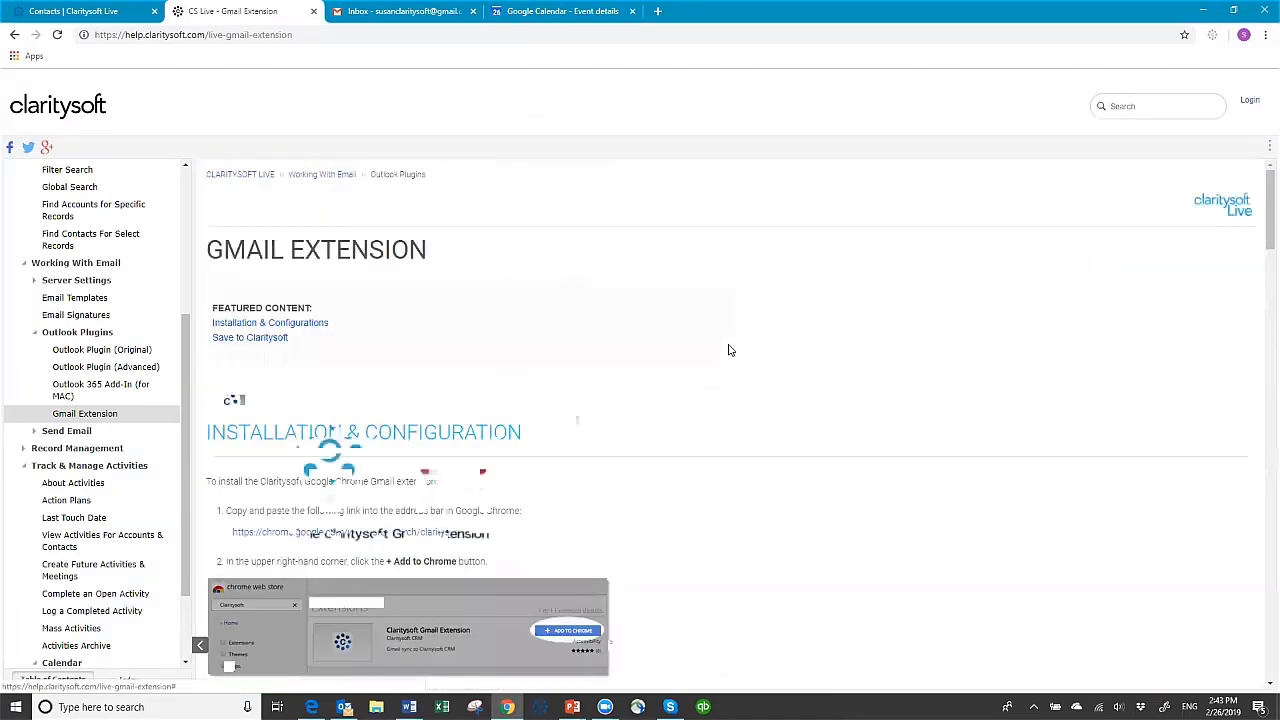